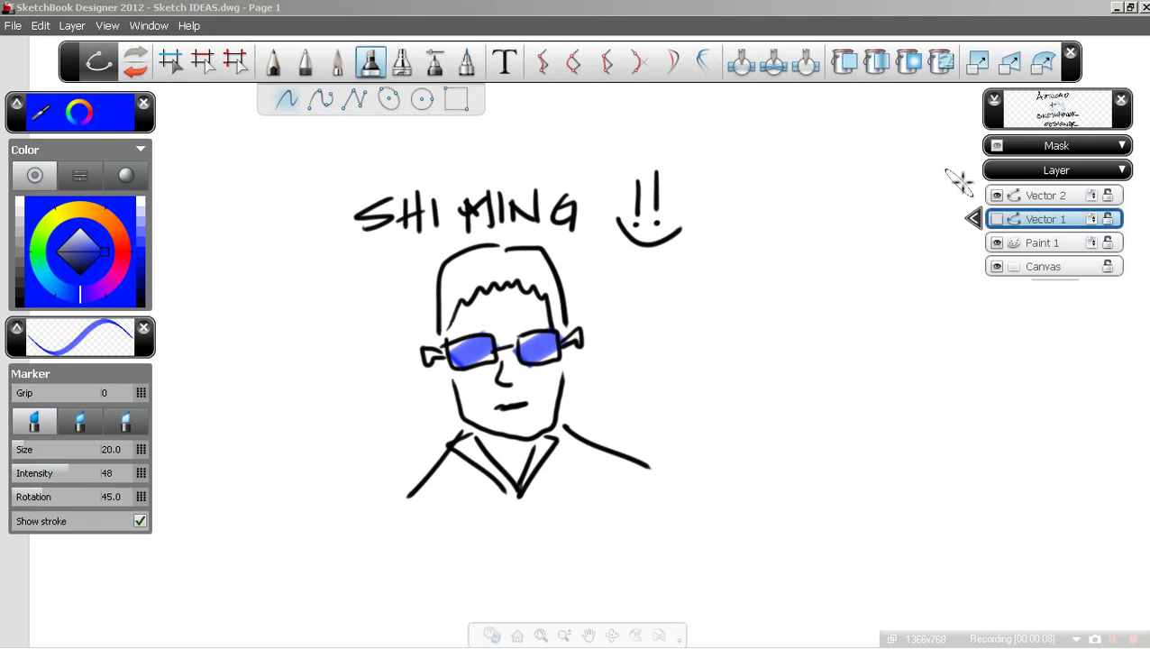
Step: Hide the Vector 2 portrait, show the Vector 1 lettering, then close SketchBook Designer, discarding changes
click(996, 196)
click(997, 219)
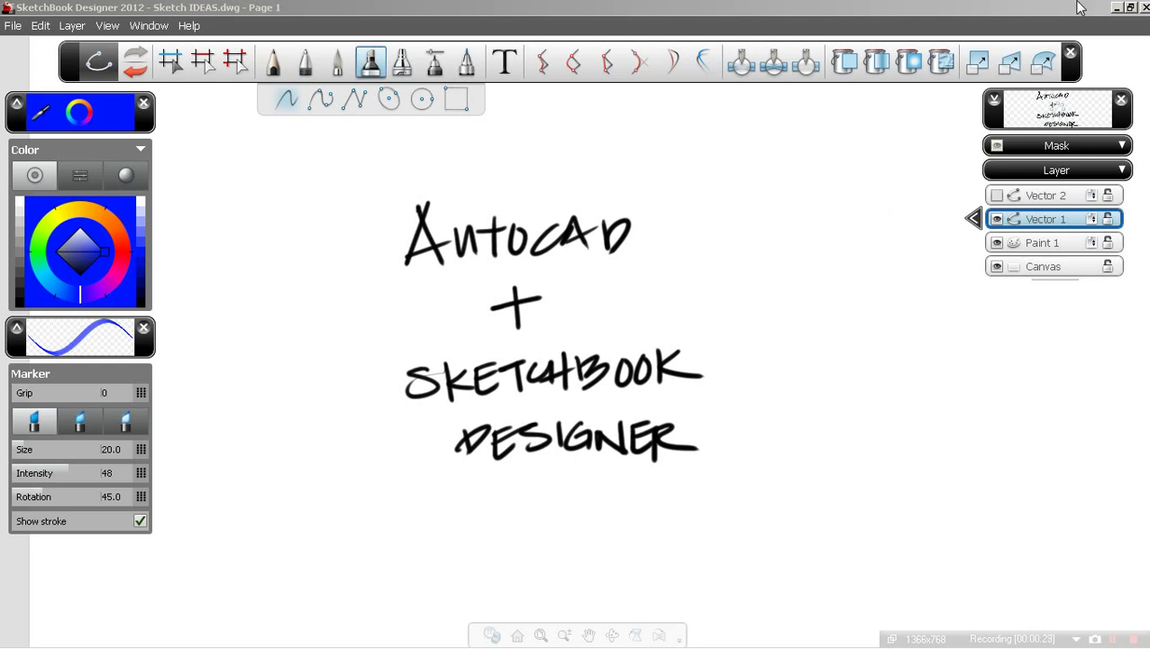
click(1144, 7)
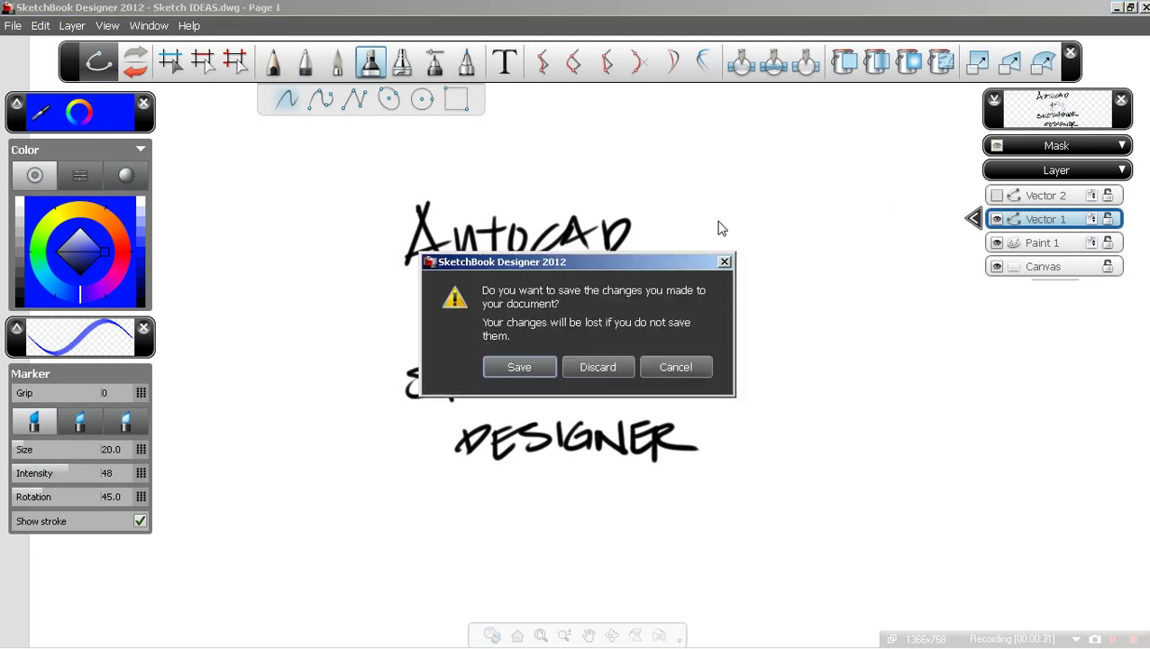
click(598, 369)
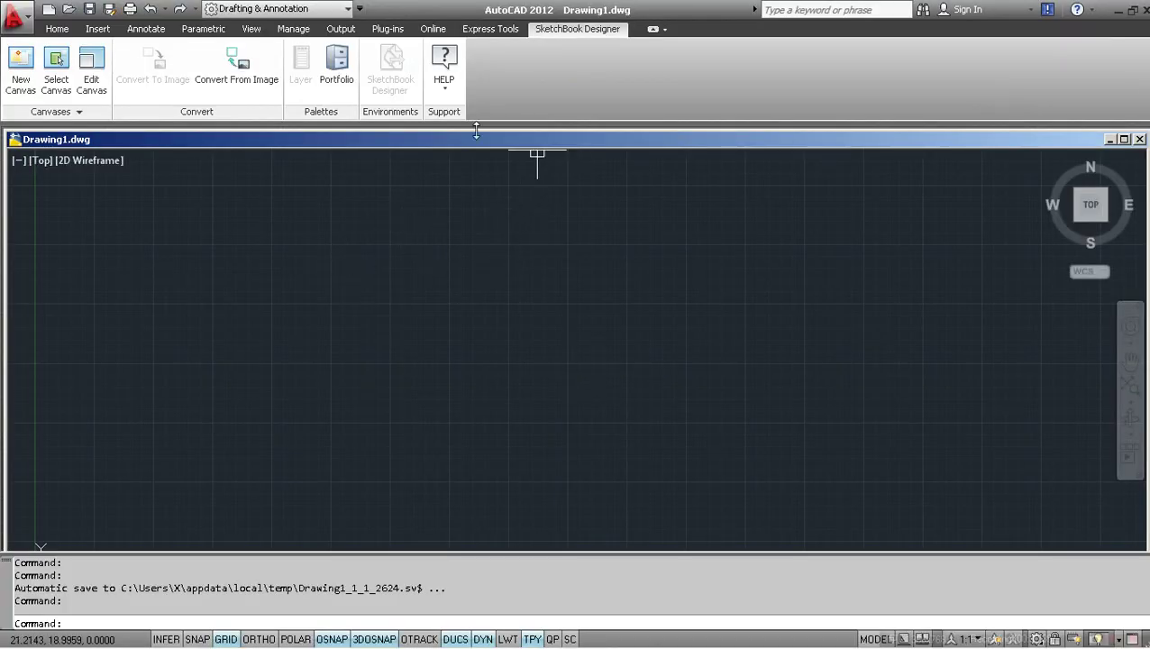
click(57, 28)
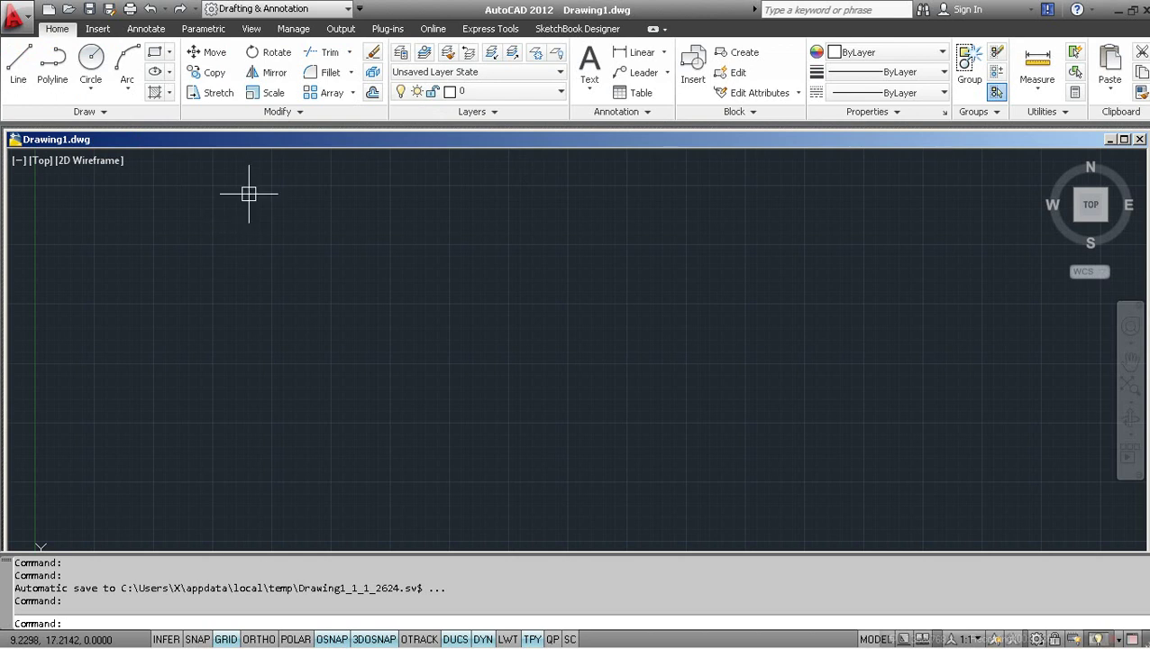
click(579, 29)
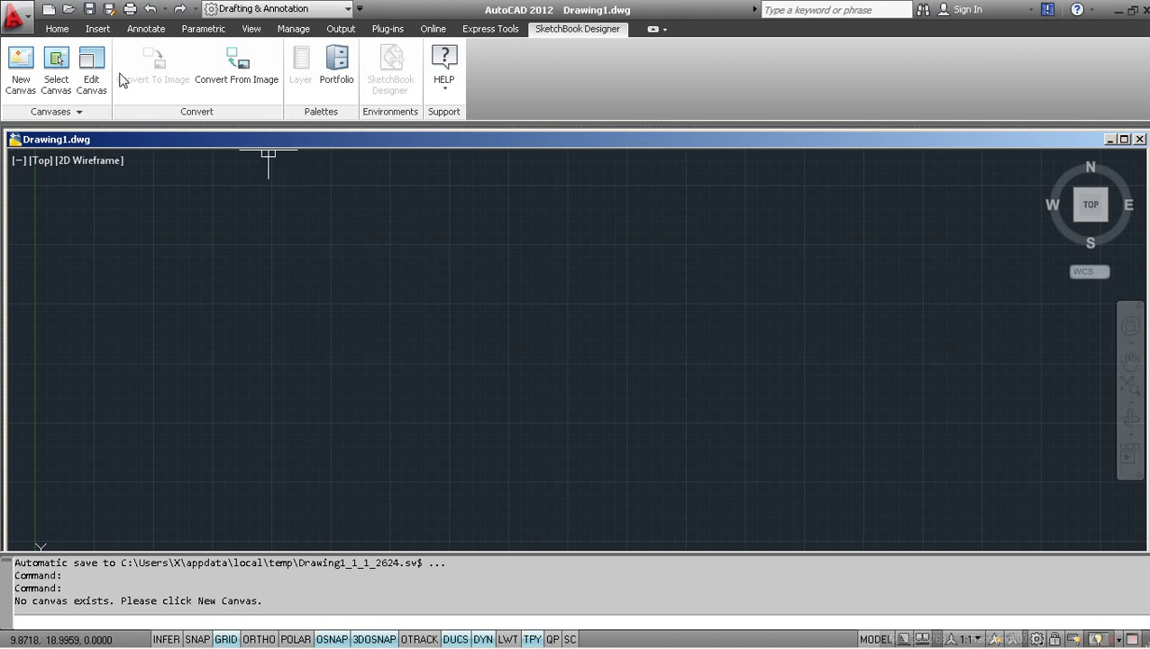
Step: Maximize the drawing and set the length units to Architectural via UNITS
click(59, 30)
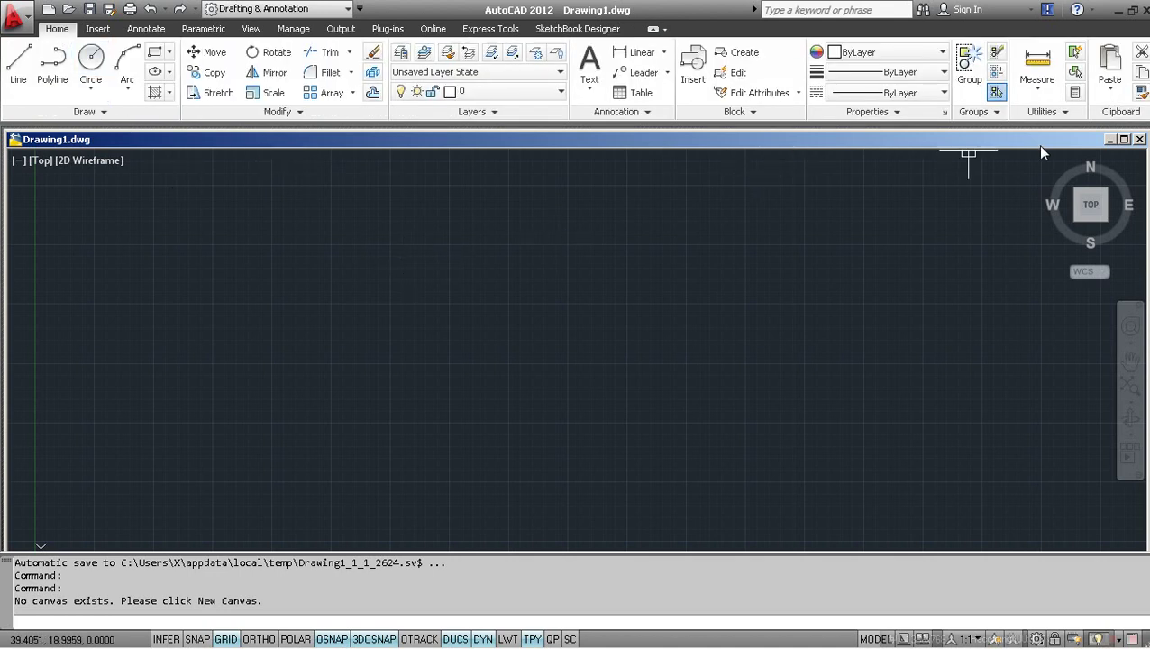
click(1123, 139)
click(620, 275)
click(557, 327)
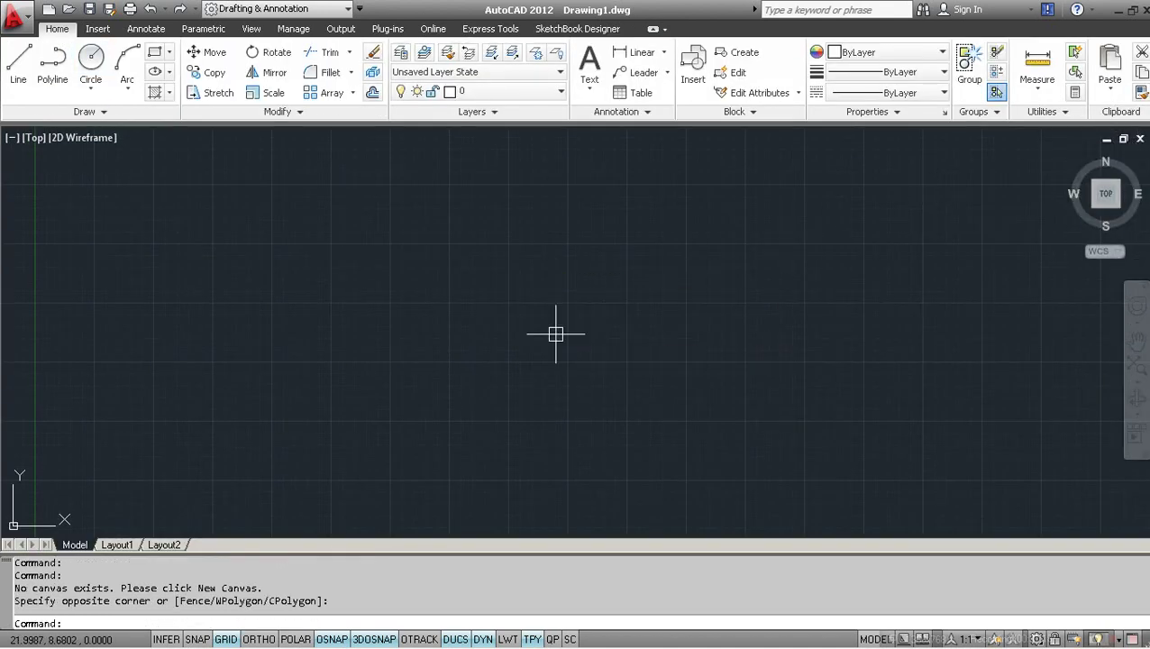
text(units)
key(Return)
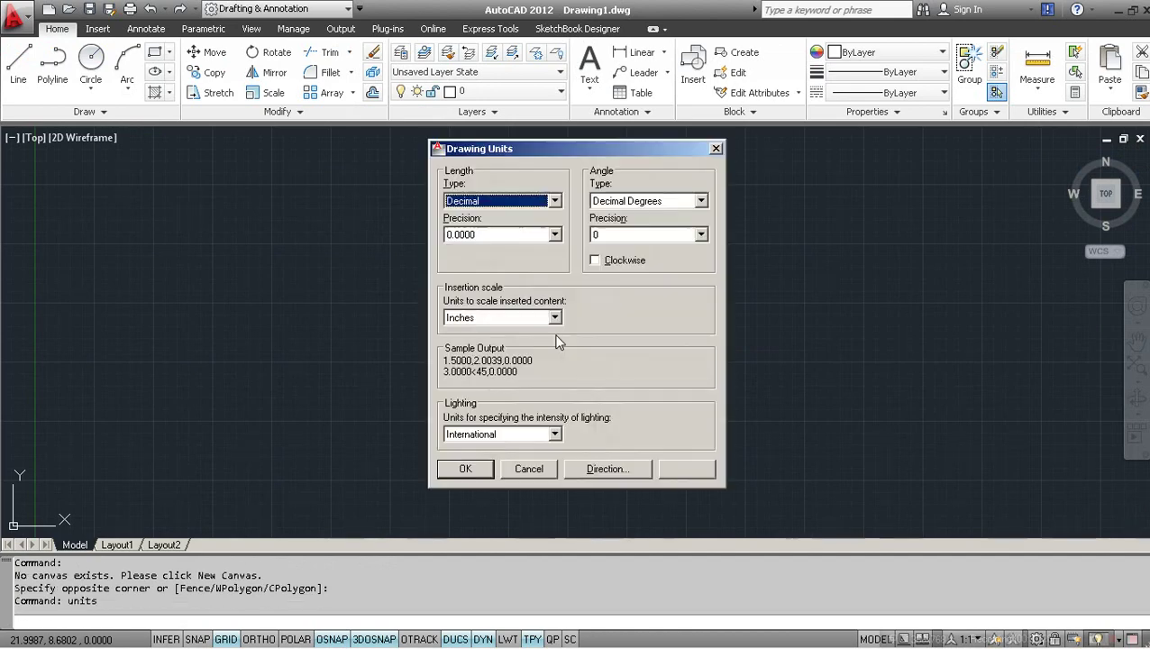
click(488, 196)
click(488, 219)
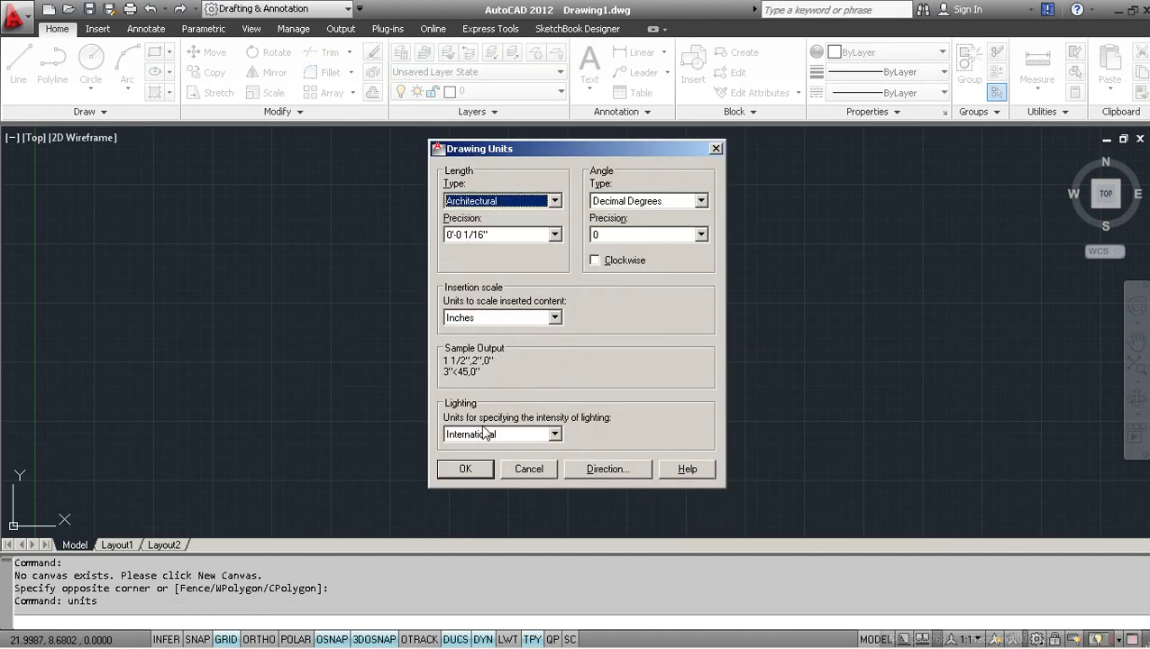
click(465, 468)
Step: Draw the first three room rectangles with RECTANG
click(495, 206)
click(414, 311)
scroll(442, 272, down, 4)
scroll(477, 281, up, 2)
text(rec)
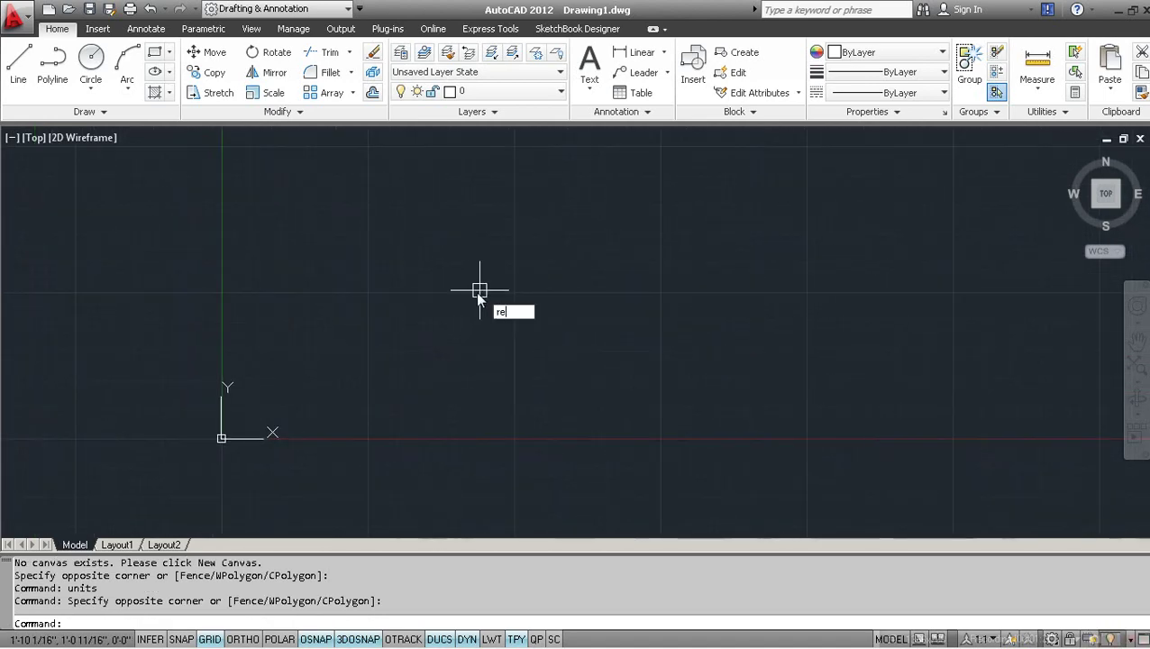
key(Return)
click(275, 382)
click(474, 159)
scroll(559, 236, down, 2)
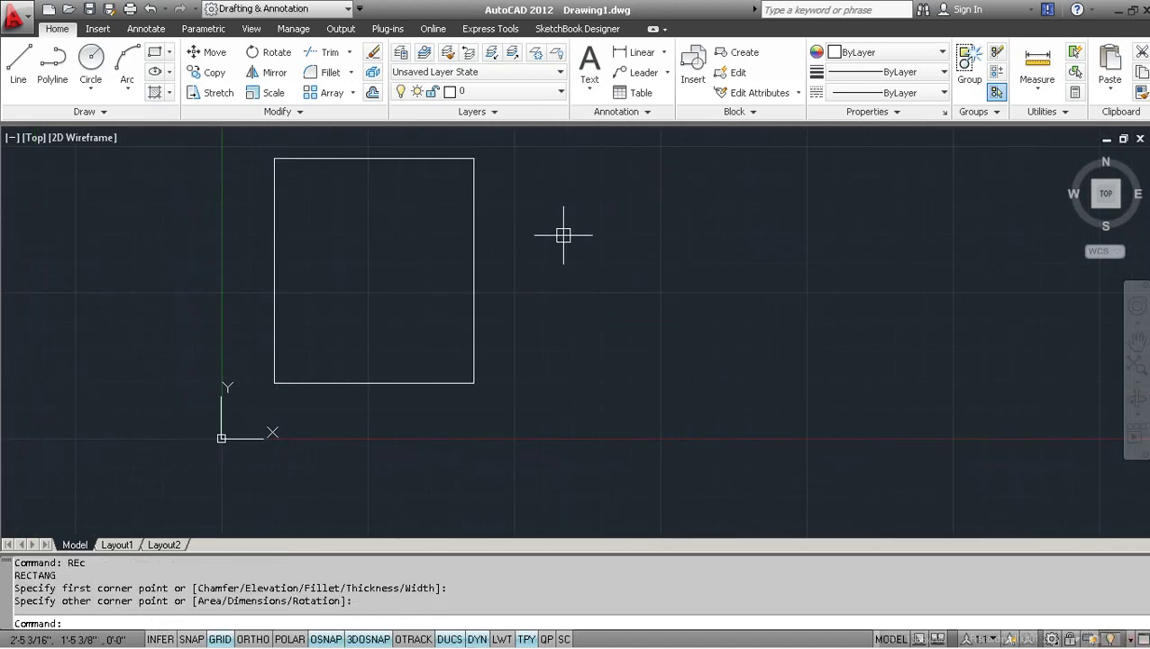
scroll(501, 245, up, 2)
key(Return)
click(584, 218)
click(460, 392)
key(Return)
click(599, 334)
click(765, 159)
Step: Draw the fourth and fifth room rectangles and frame all five in view
middle_drag(451, 154, 464, 282)
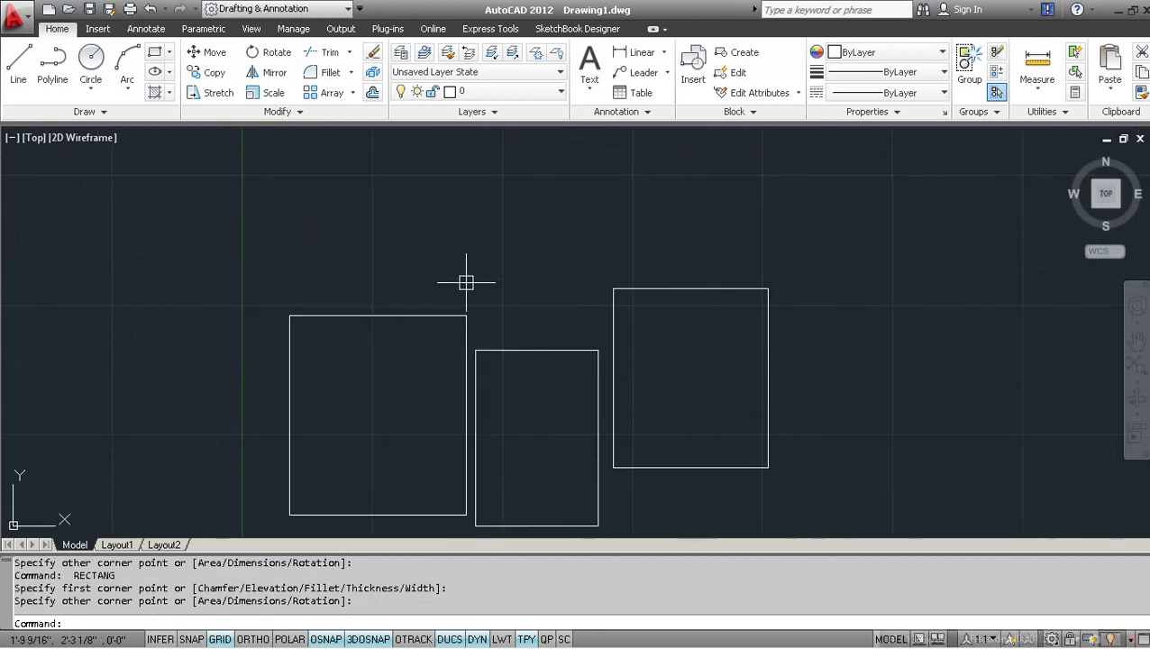
key(Return)
click(381, 285)
click(587, 133)
key(Return)
click(743, 146)
click(603, 265)
scroll(618, 261, down, 4)
scroll(611, 282, up, 3)
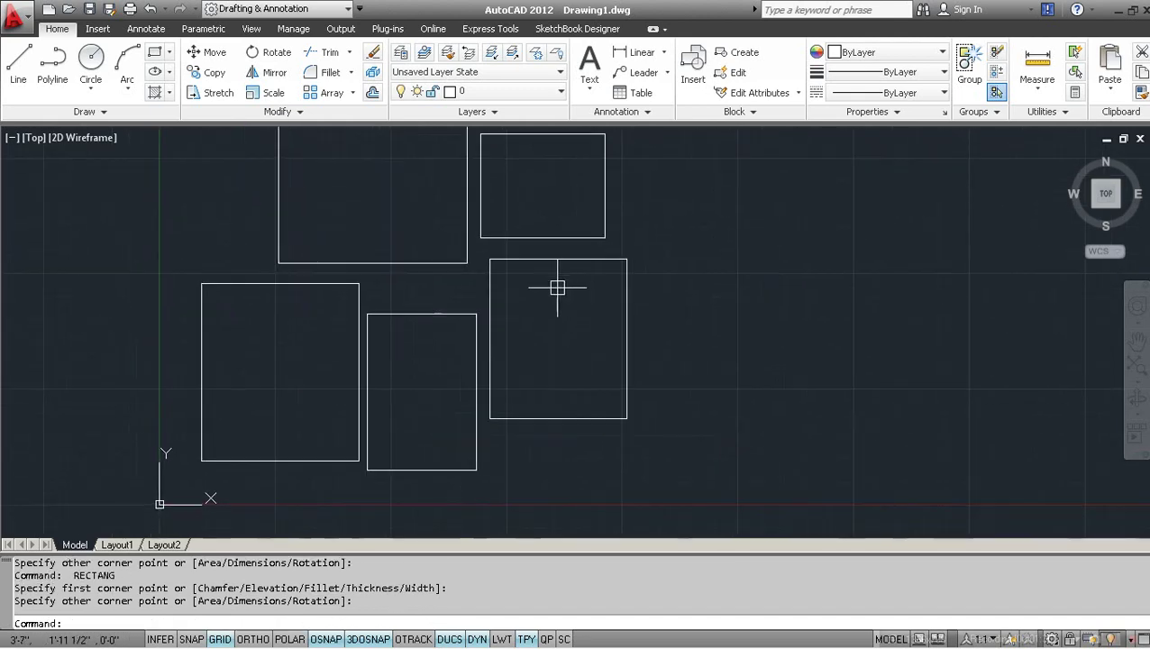
middle_drag(460, 281, 485, 331)
middle_drag(364, 297, 382, 267)
Step: Window-select all five rectangles and set their colour to Red
click(723, 186)
click(290, 390)
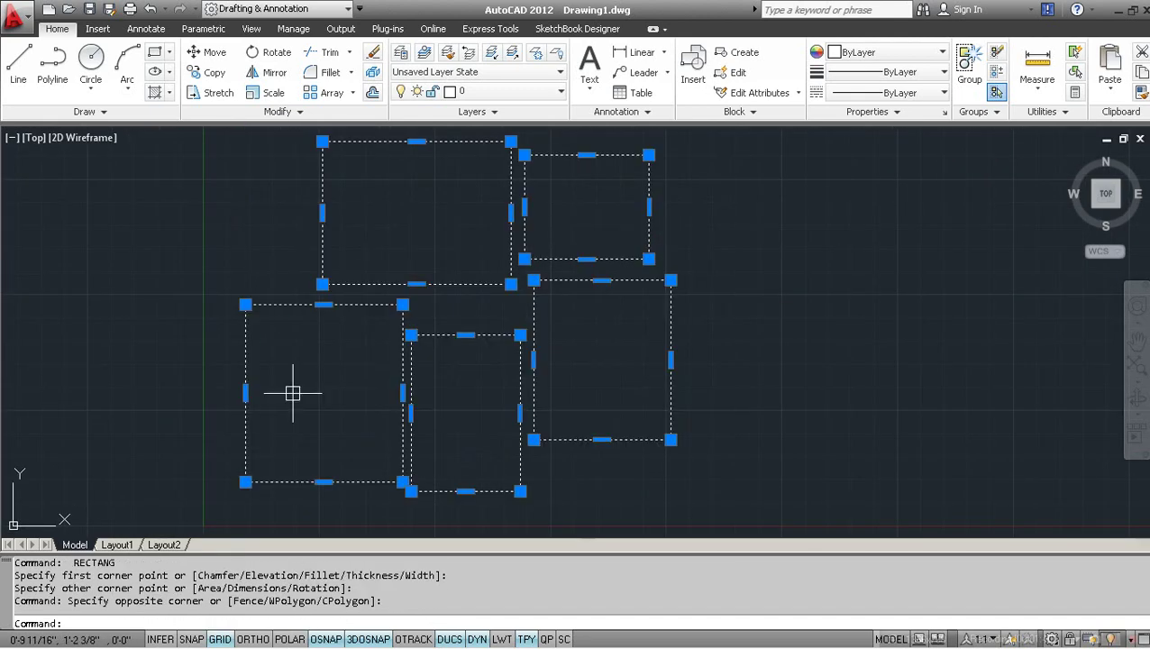
click(878, 53)
click(852, 114)
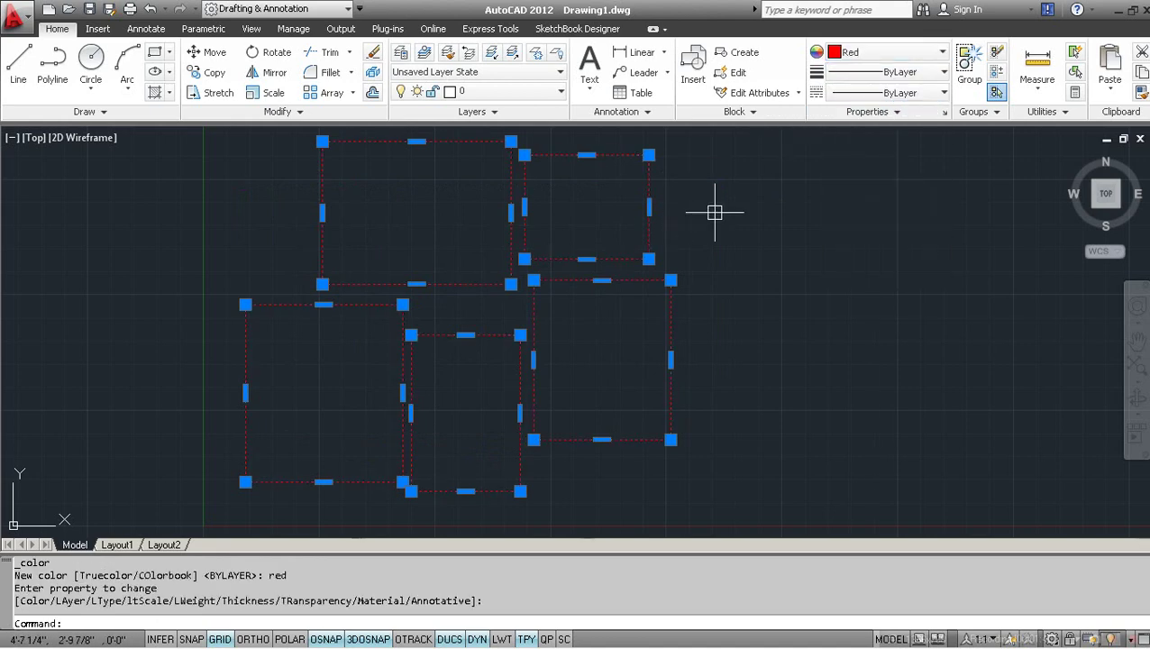
key(Escape)
click(802, 239)
click(767, 275)
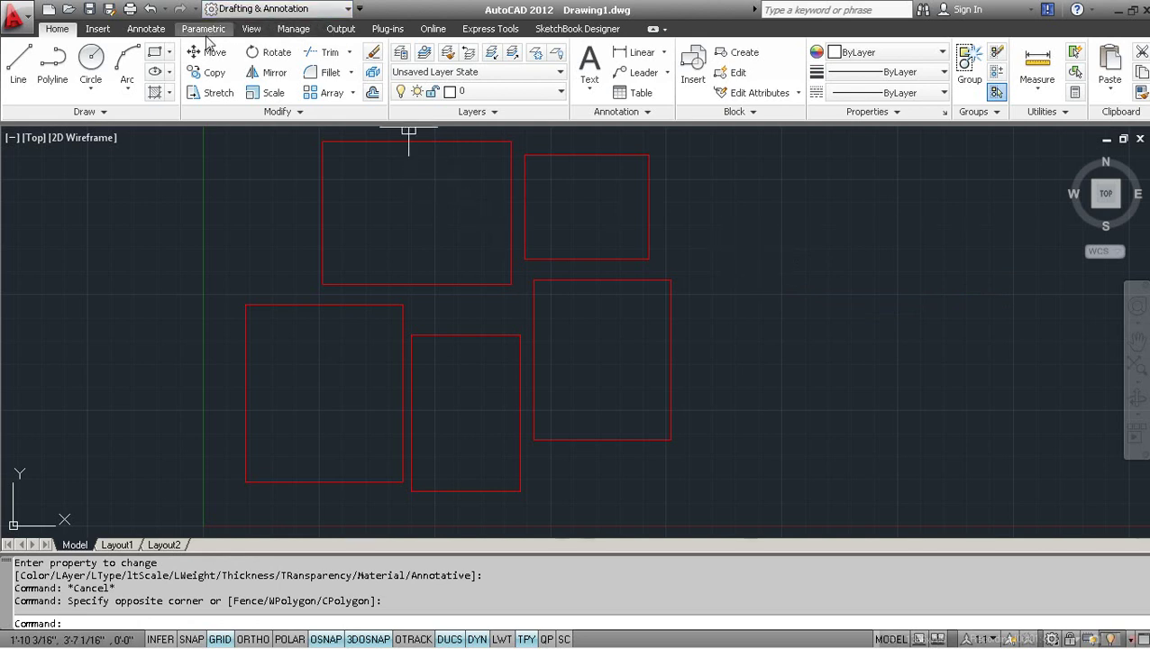
Step: Add a New Canvas from the SketchBook Designer tab, then cancel the left-grip stretch
click(569, 33)
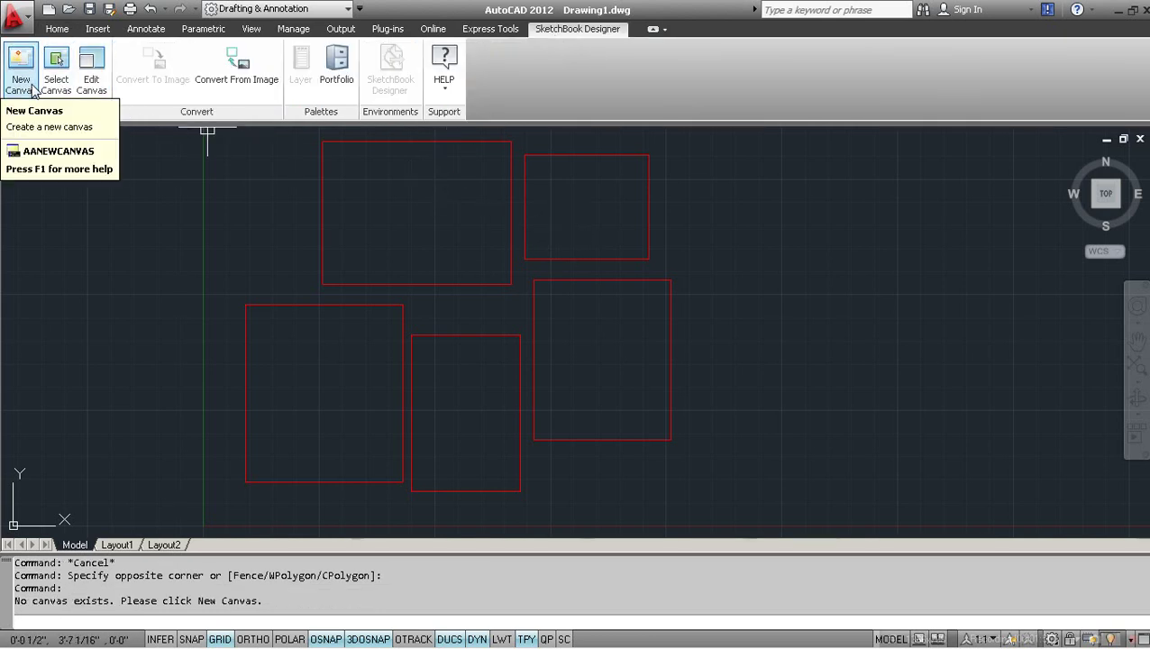
click(22, 81)
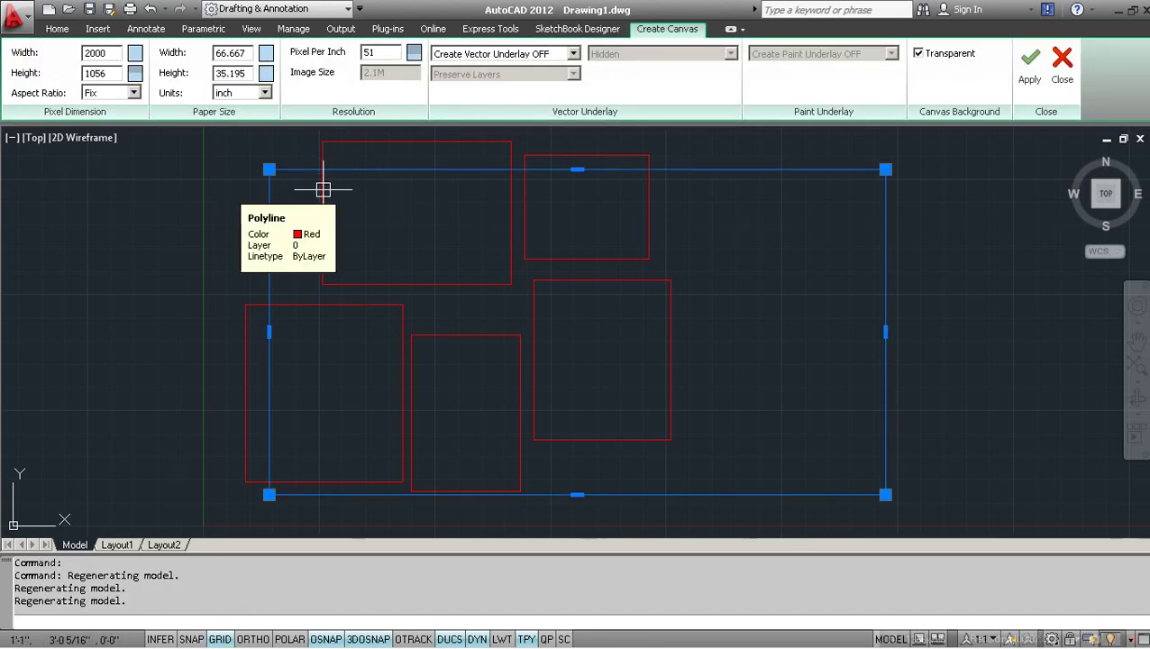
middle_drag(321, 188, 360, 180)
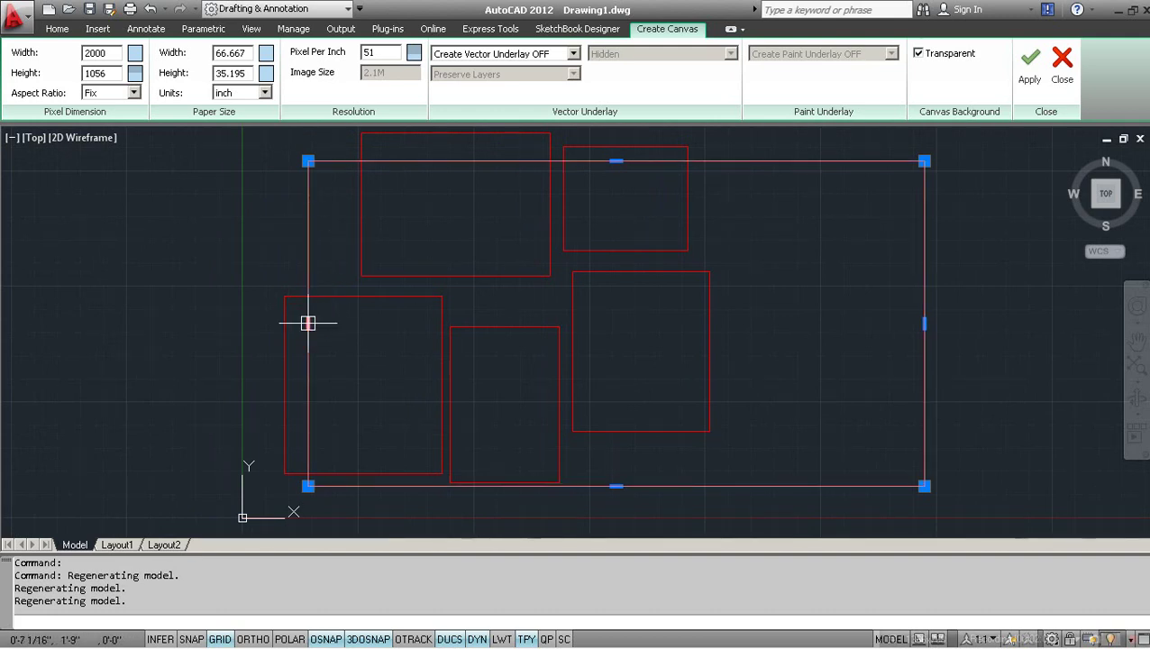
click(307, 322)
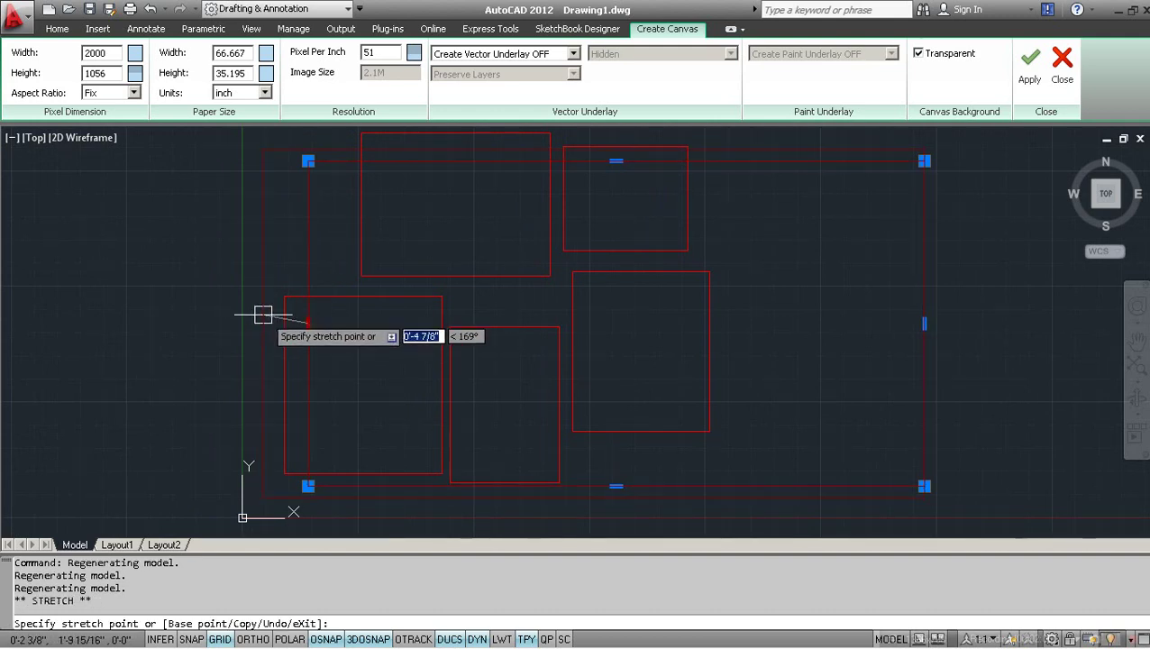
key(Escape)
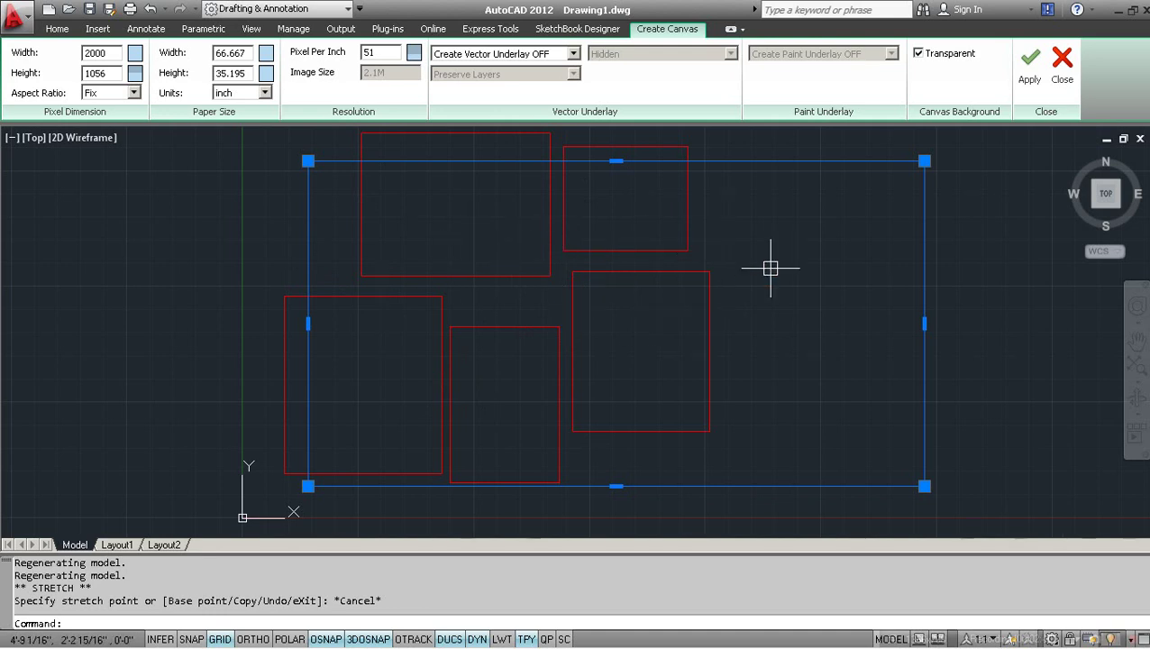
Step: Pull the canvas's right edge inward and widen its left edge outward
scroll(739, 248, down, 2)
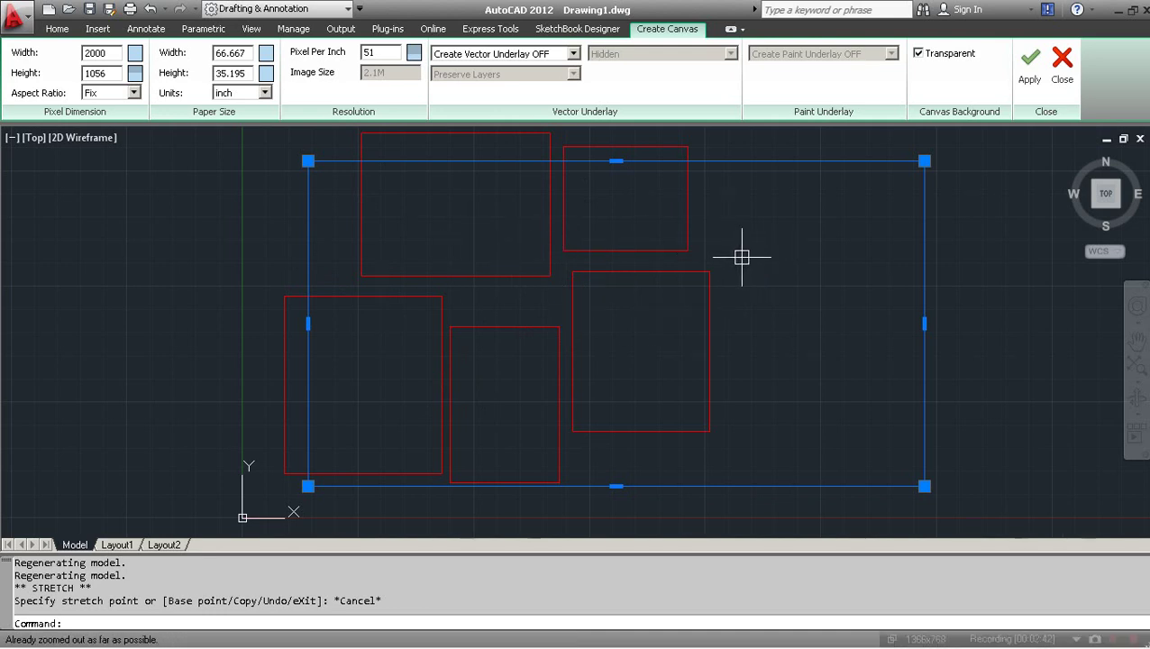
middle_drag(706, 236, 744, 236)
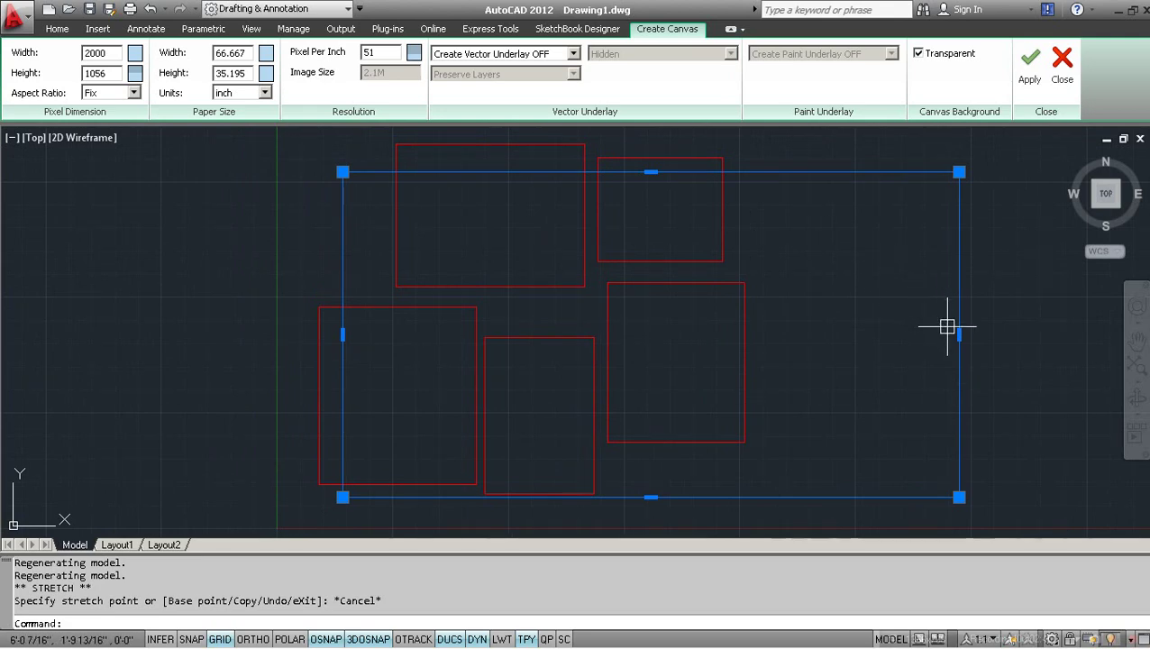
click(955, 334)
click(770, 335)
scroll(565, 264, down, 2)
middle_drag(550, 276, 491, 301)
click(429, 333)
click(392, 333)
Step: Raise the top edge and lower the bottom edge, reaching 82.328 × 43.463 inch paper
click(544, 255)
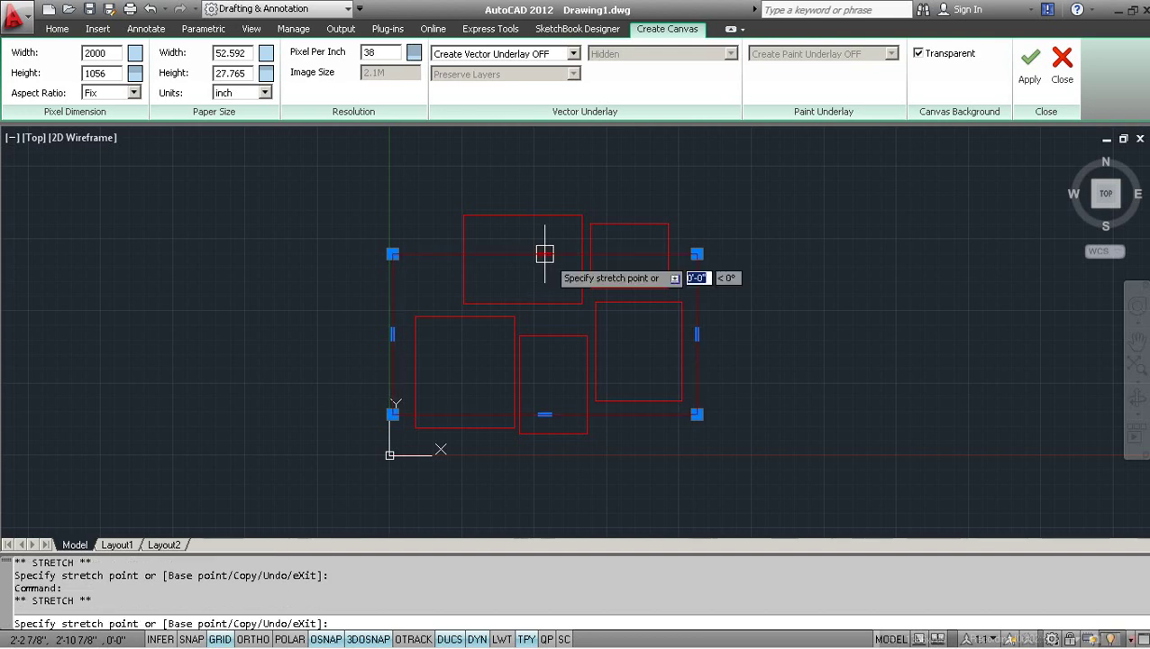
click(542, 195)
click(544, 414)
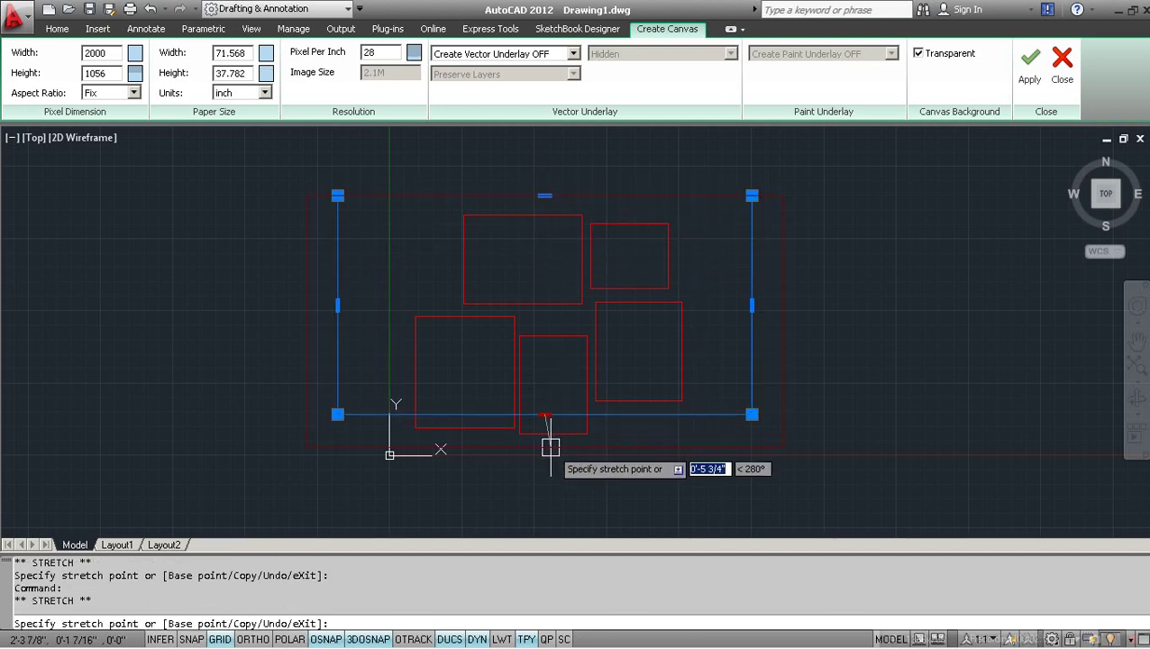
click(546, 447)
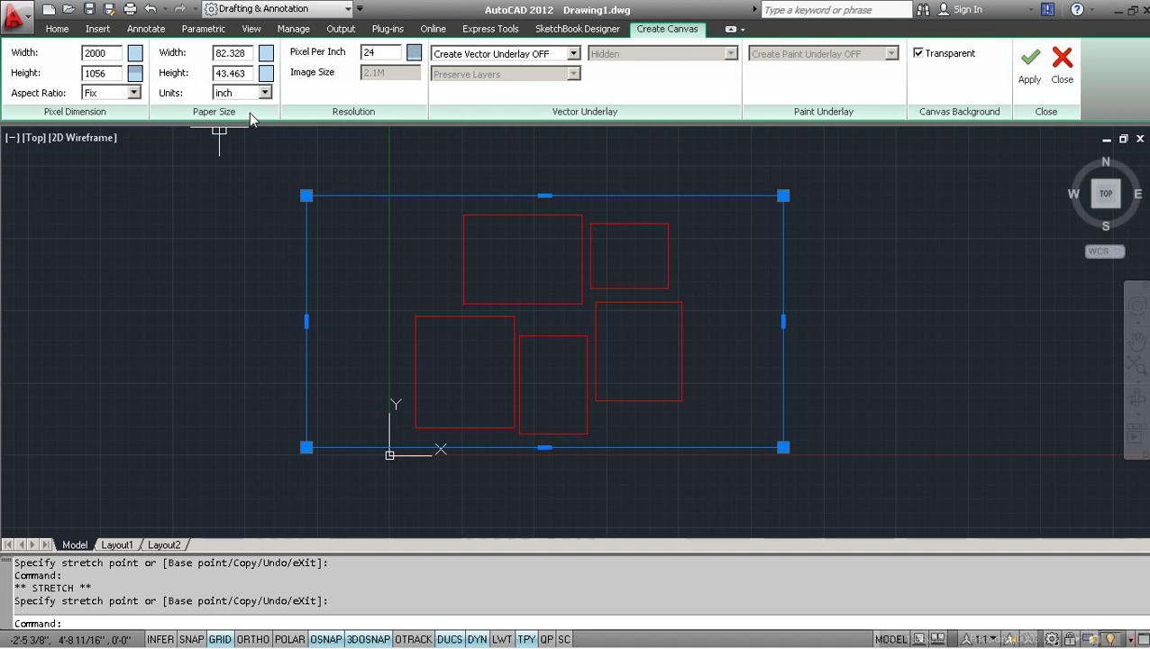
Step: Enter 80 inches as the canvas paper width
click(220, 53)
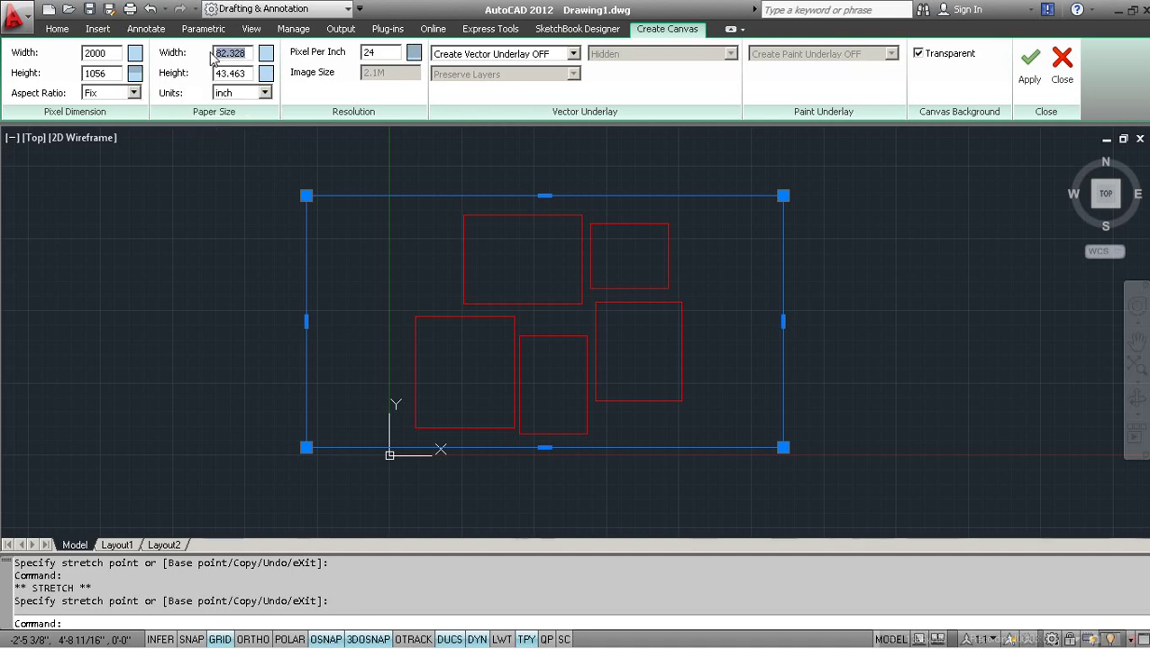
text(60)
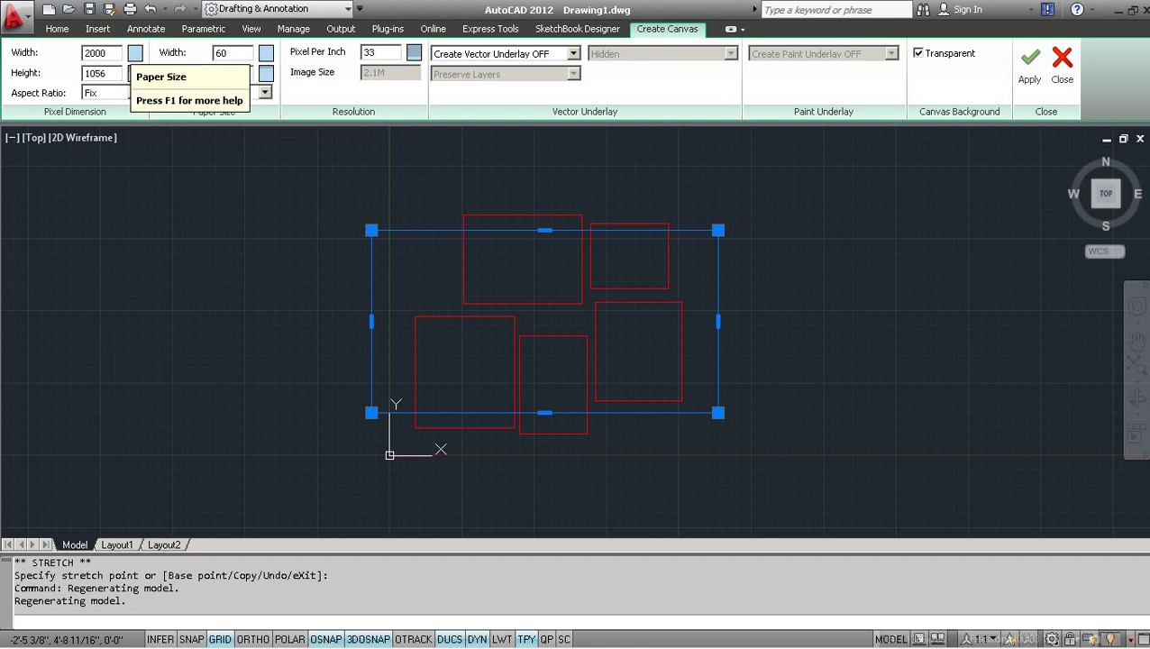
click(225, 52)
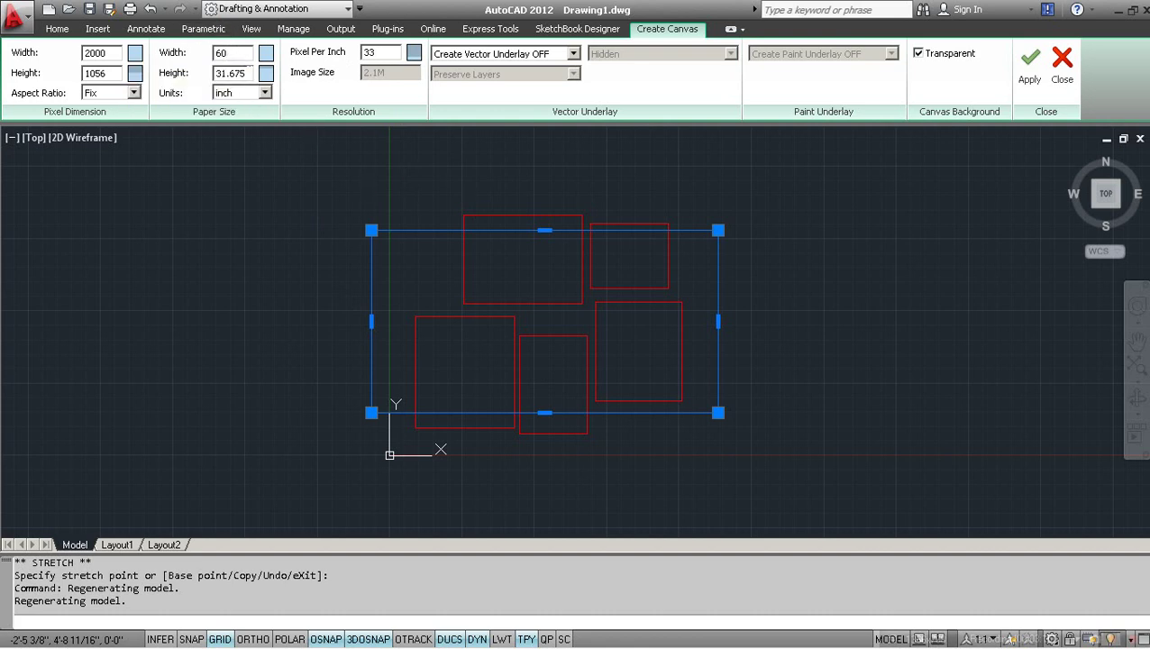
drag(243, 73, 220, 73)
double_click(223, 53)
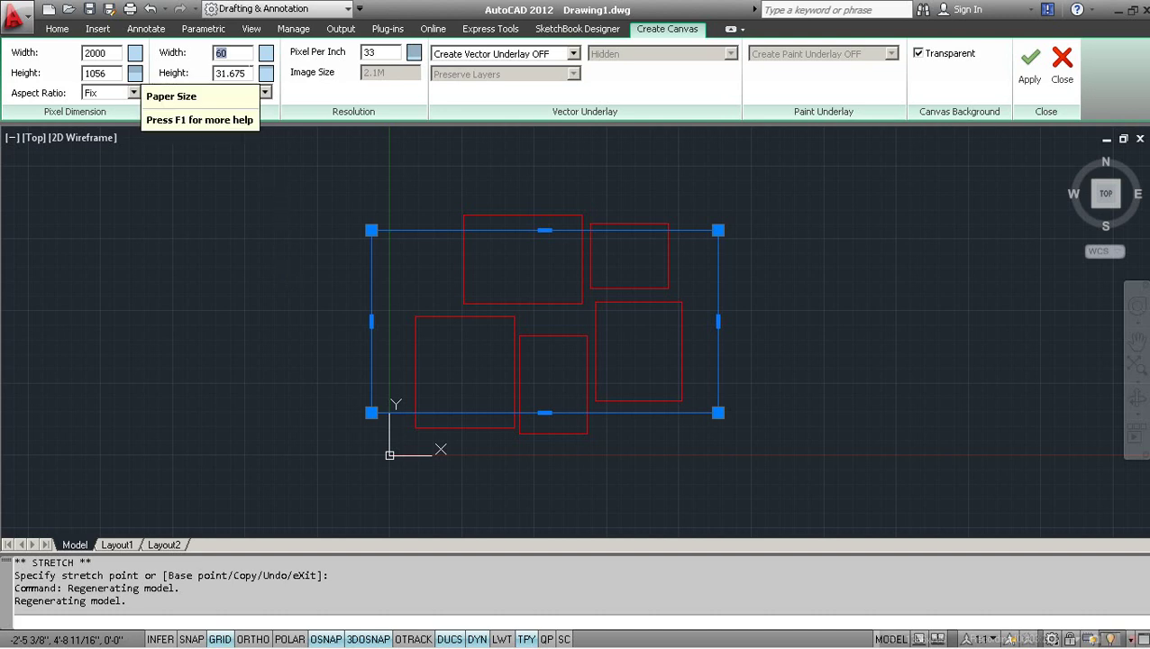
text(80)
key(Return)
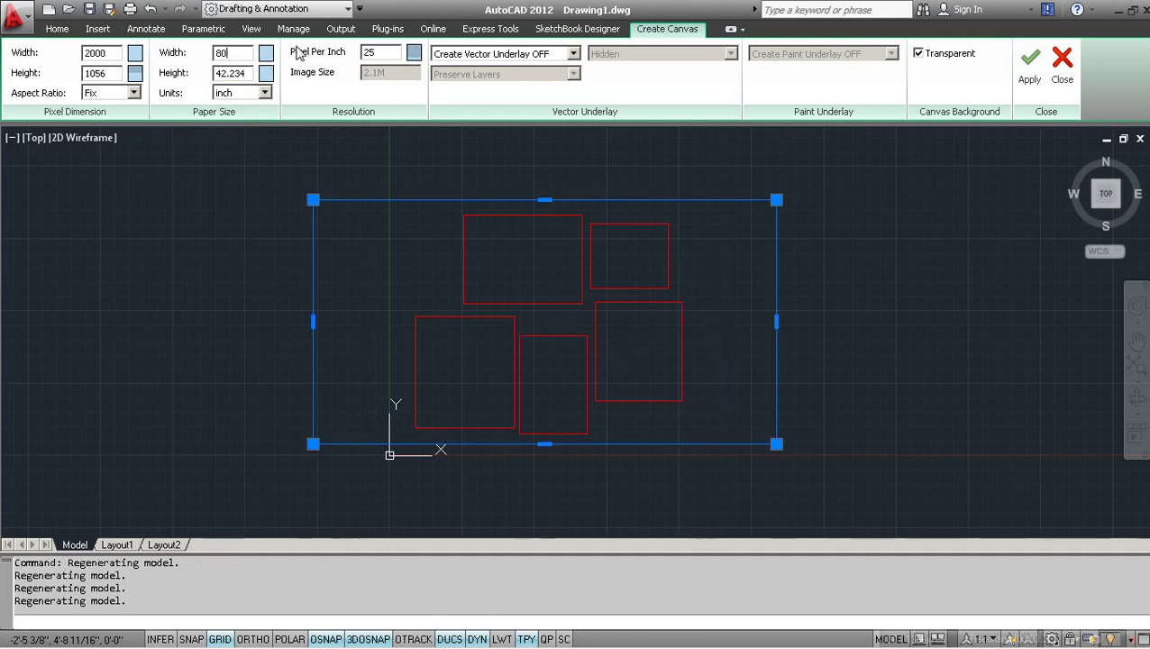
Step: Stretch the canvas top edge above all rooms, giving 78.954 × 41.682 inches at 25 PPI
click(544, 199)
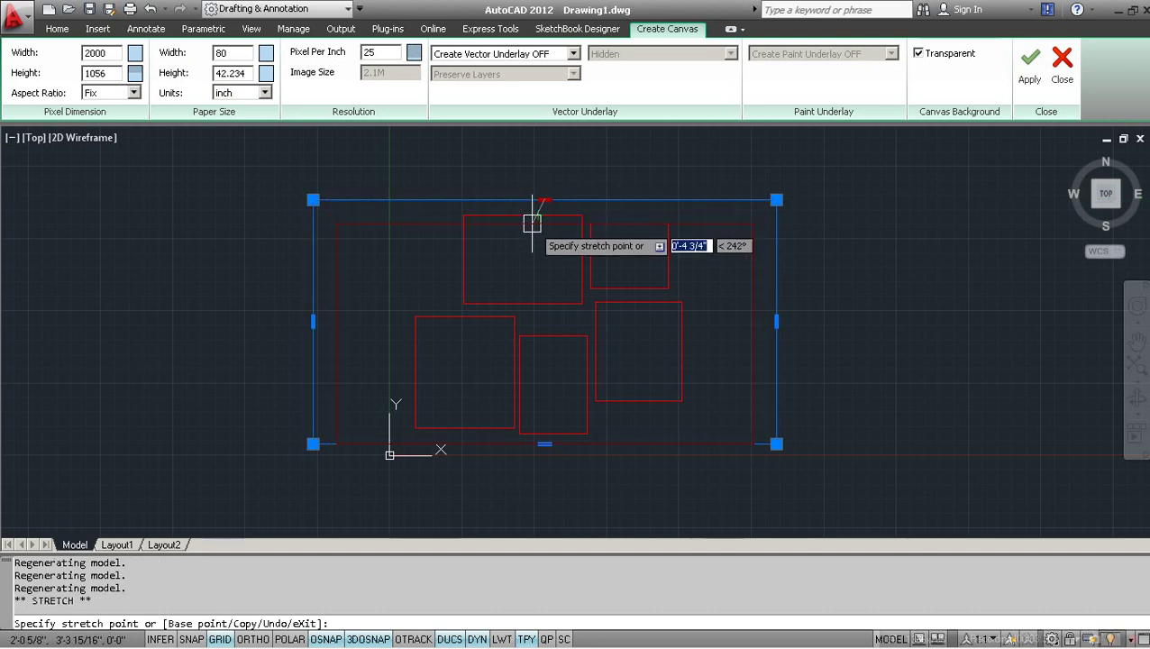
click(538, 226)
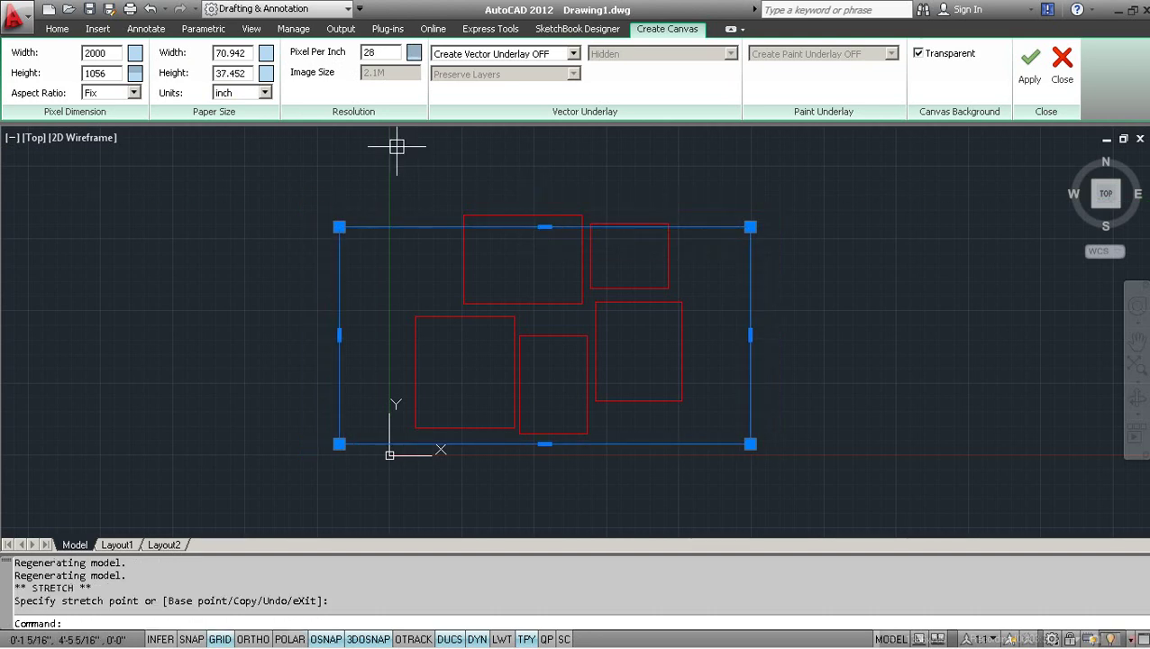
click(544, 226)
click(544, 176)
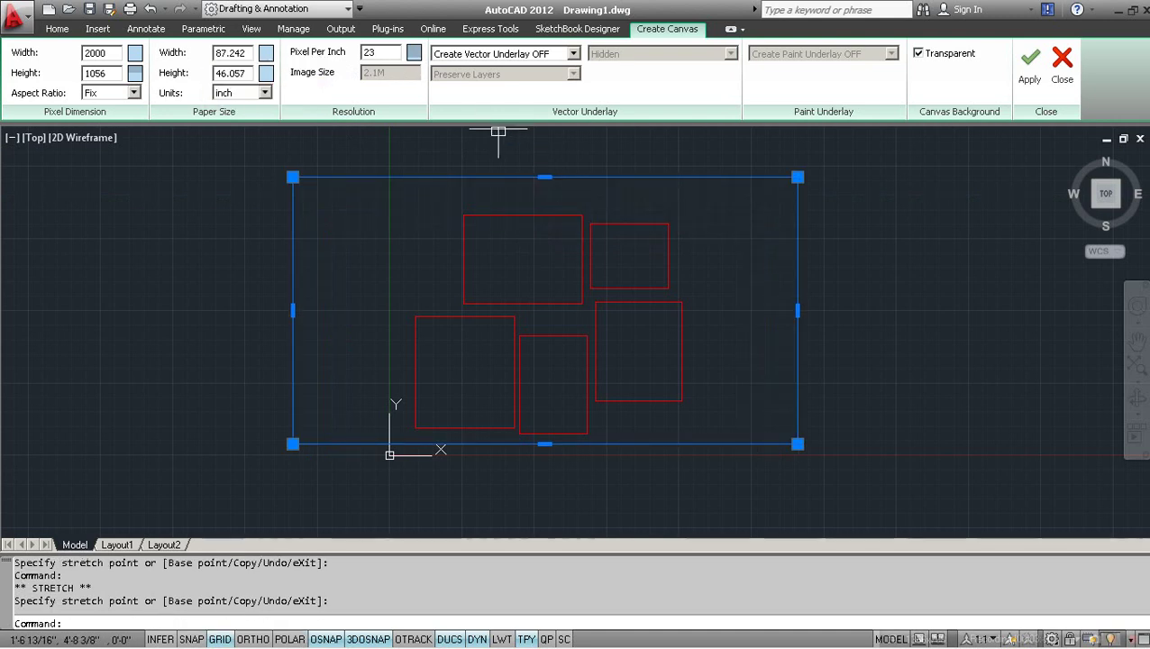
click(544, 176)
click(538, 194)
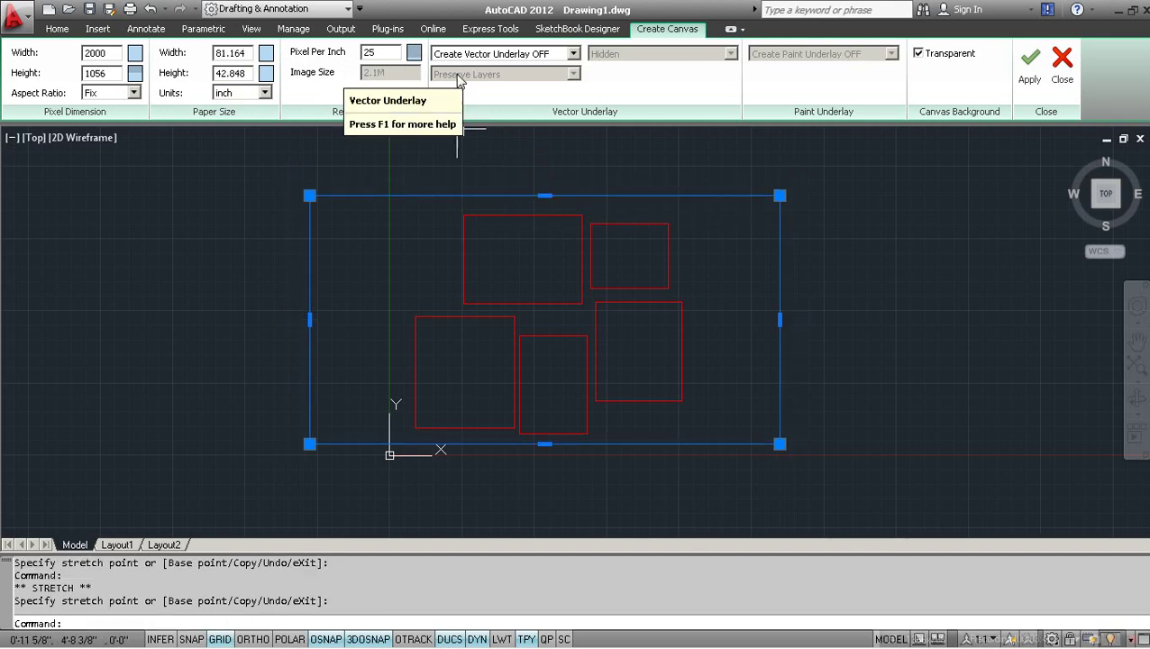
click(544, 195)
click(542, 275)
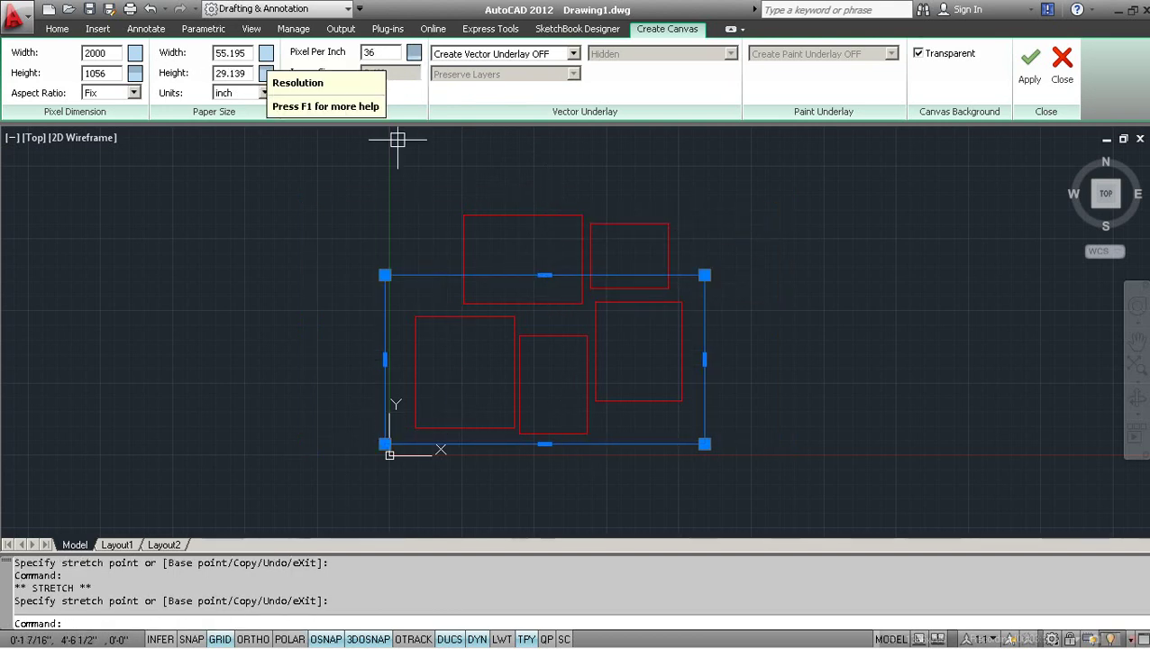
click(544, 274)
click(541, 200)
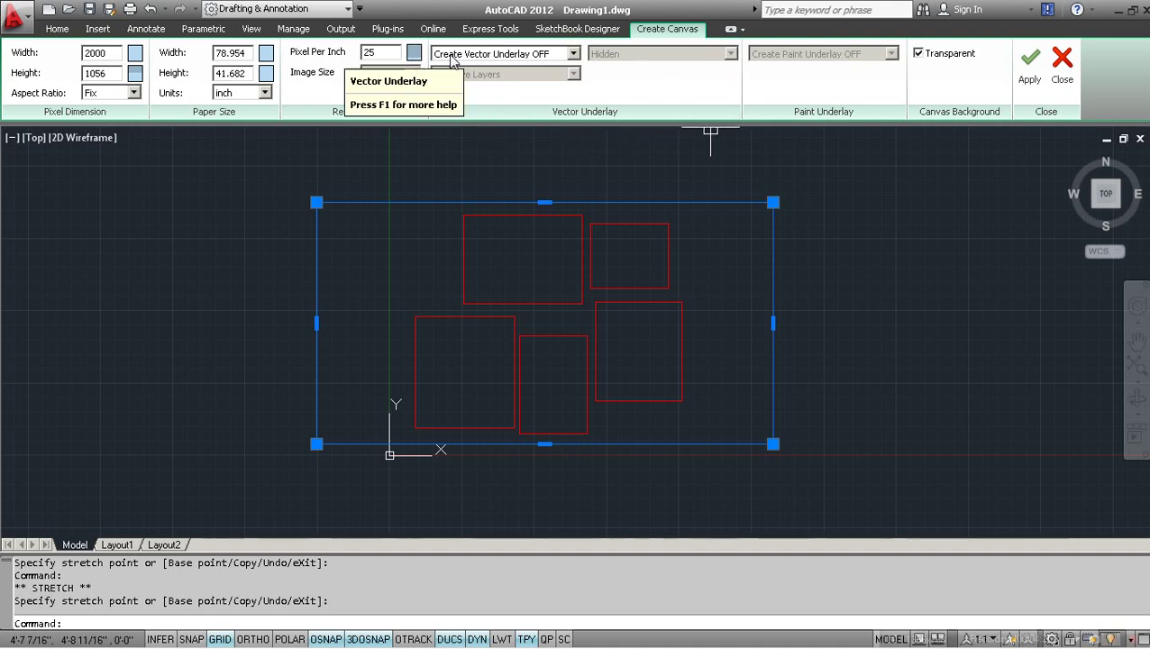
Step: Turn Vector Underlay on with 2D Wireframe style and Merge Into Single Layer
click(559, 56)
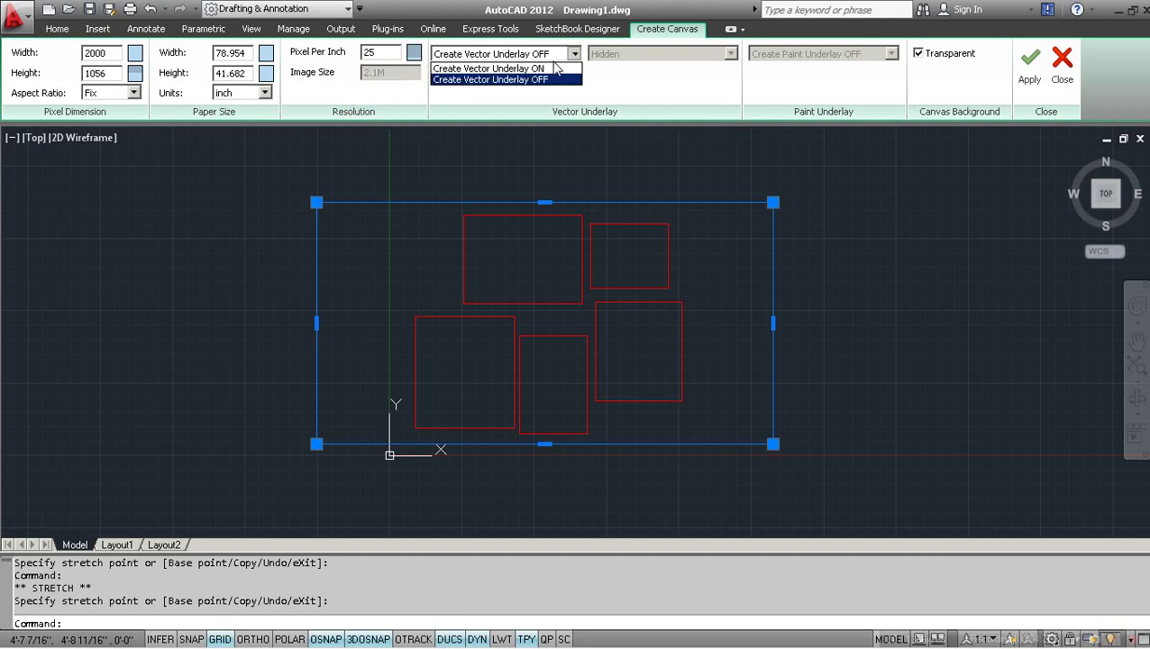
click(522, 68)
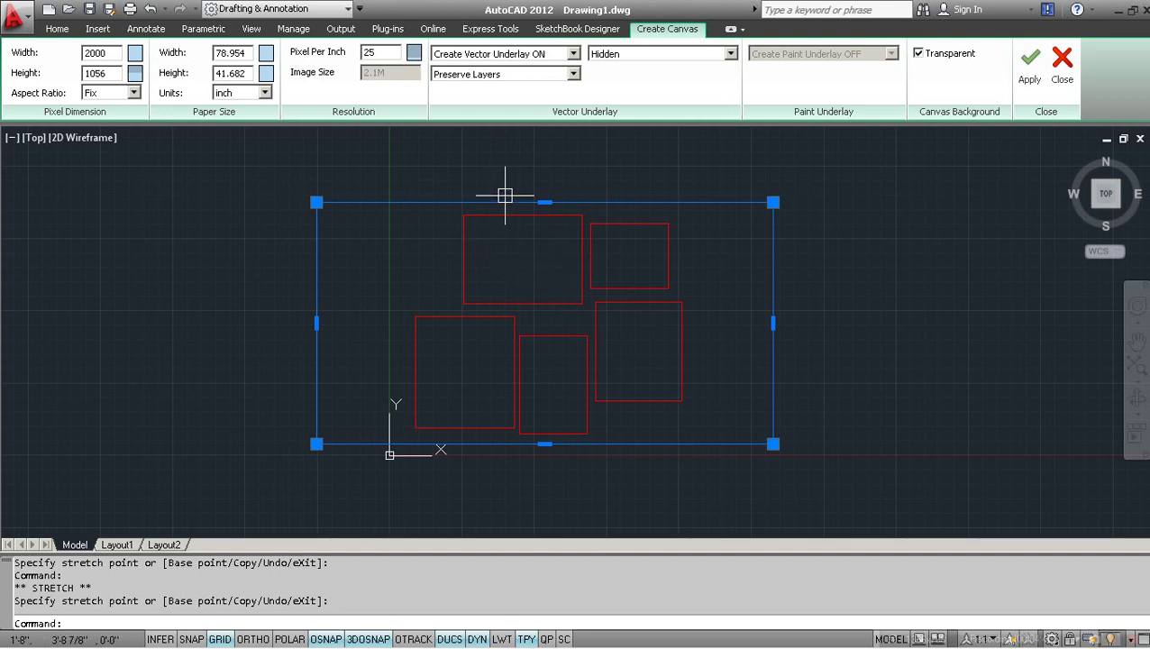
click(616, 56)
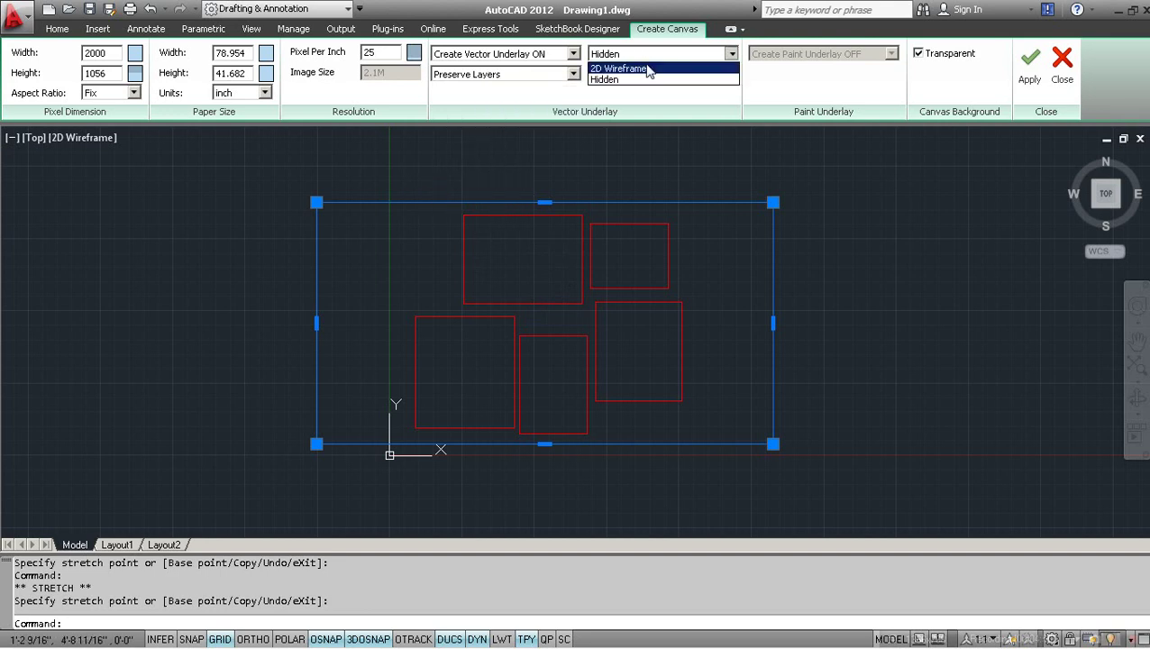
click(654, 69)
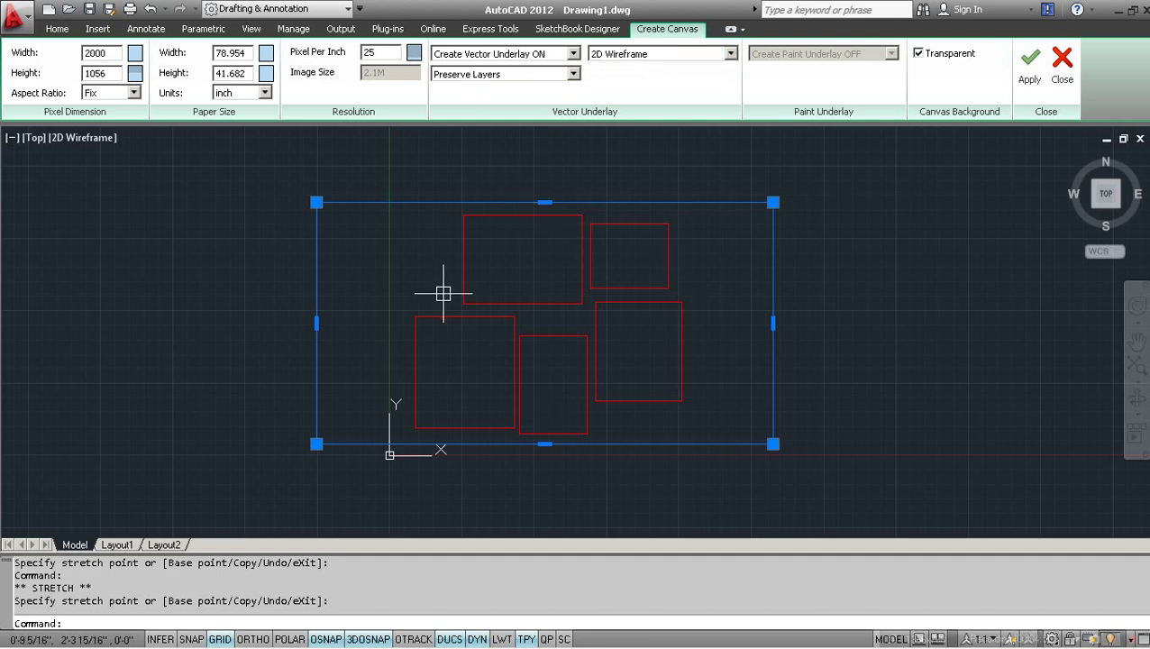
click(656, 54)
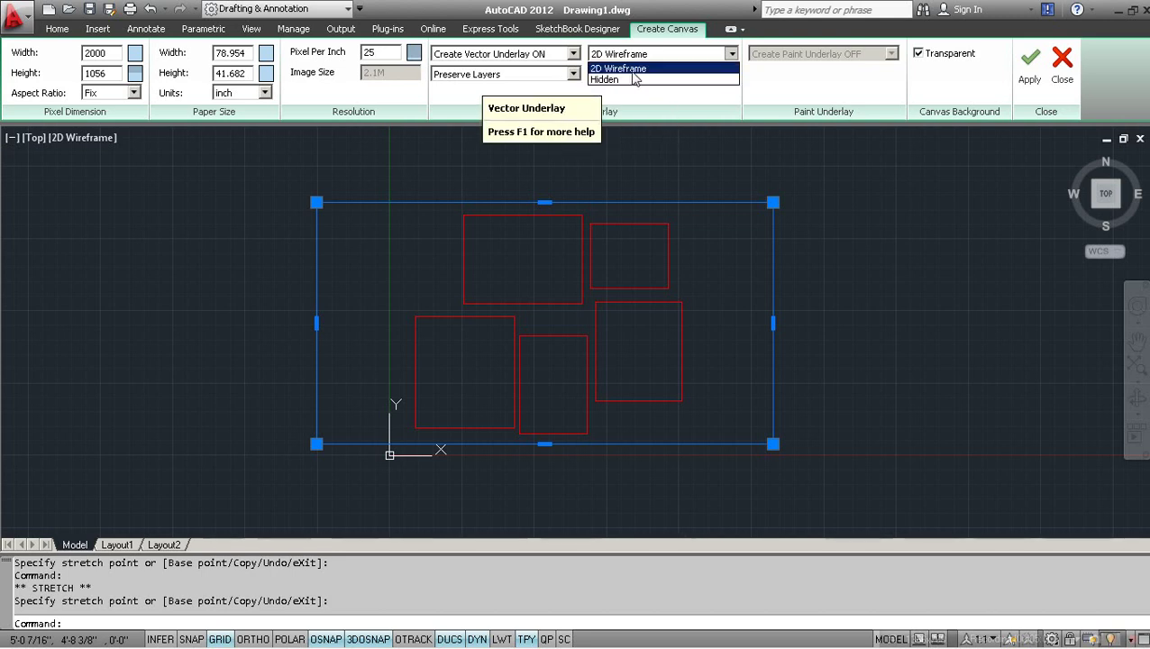
click(633, 69)
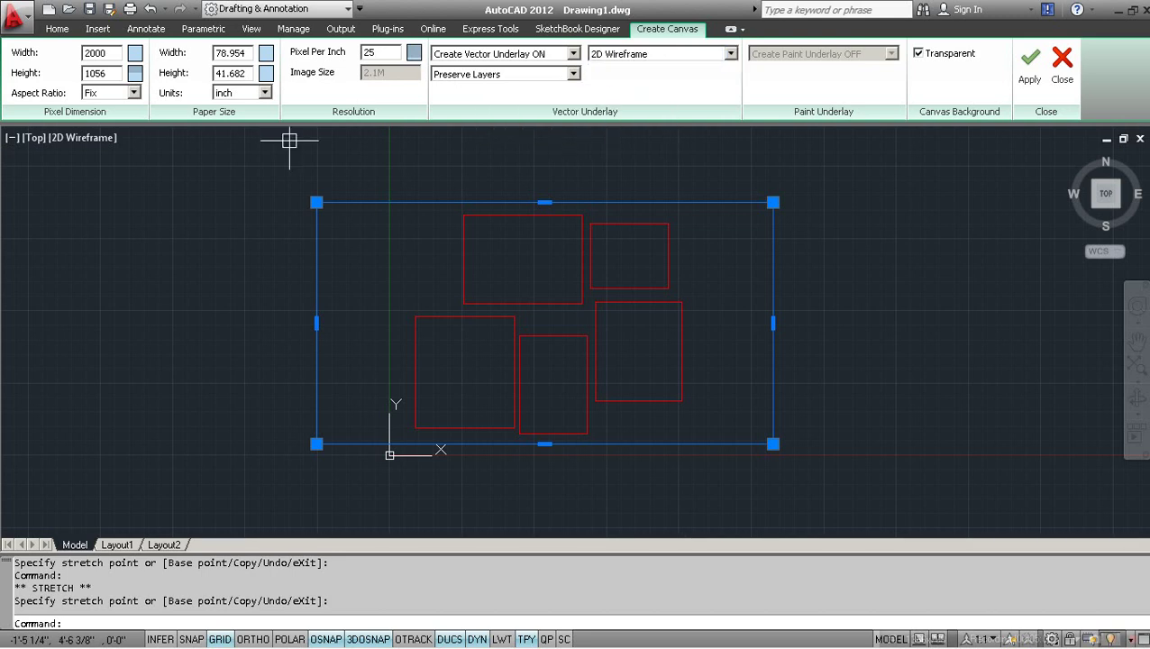
click(530, 76)
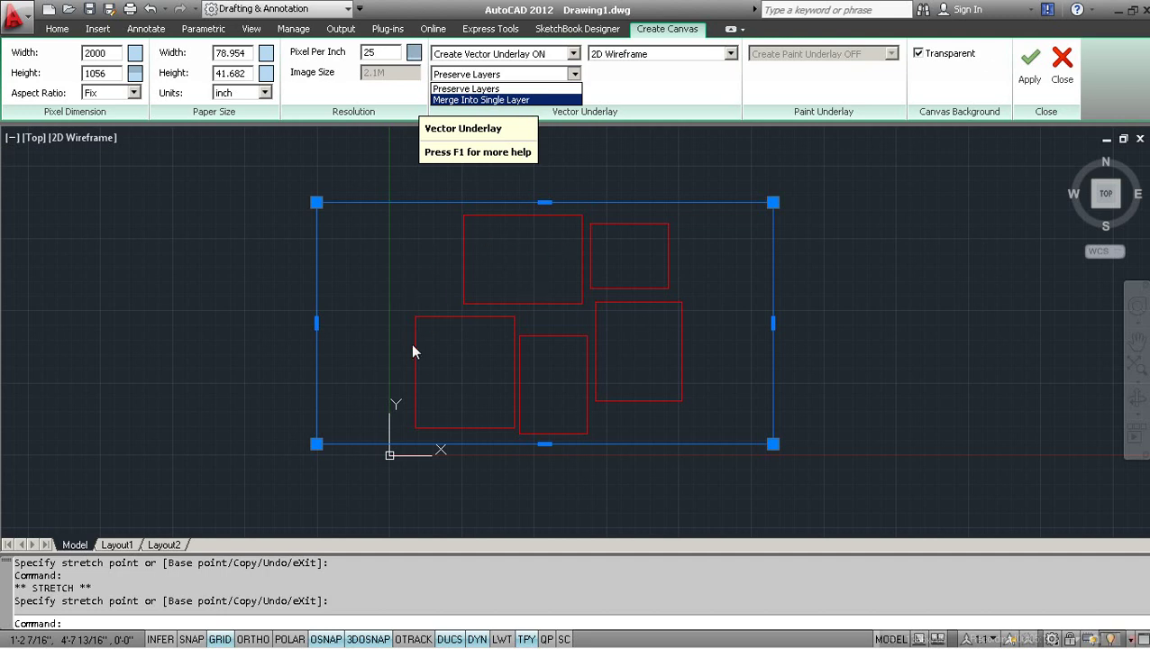
click(521, 236)
click(523, 246)
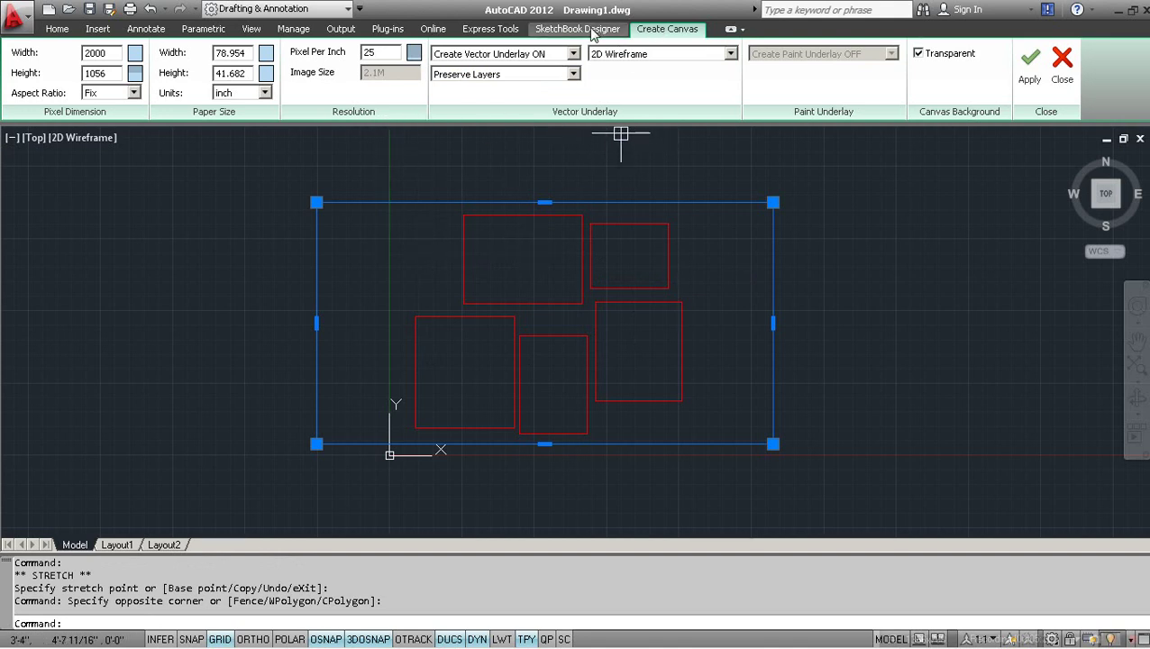
click(509, 76)
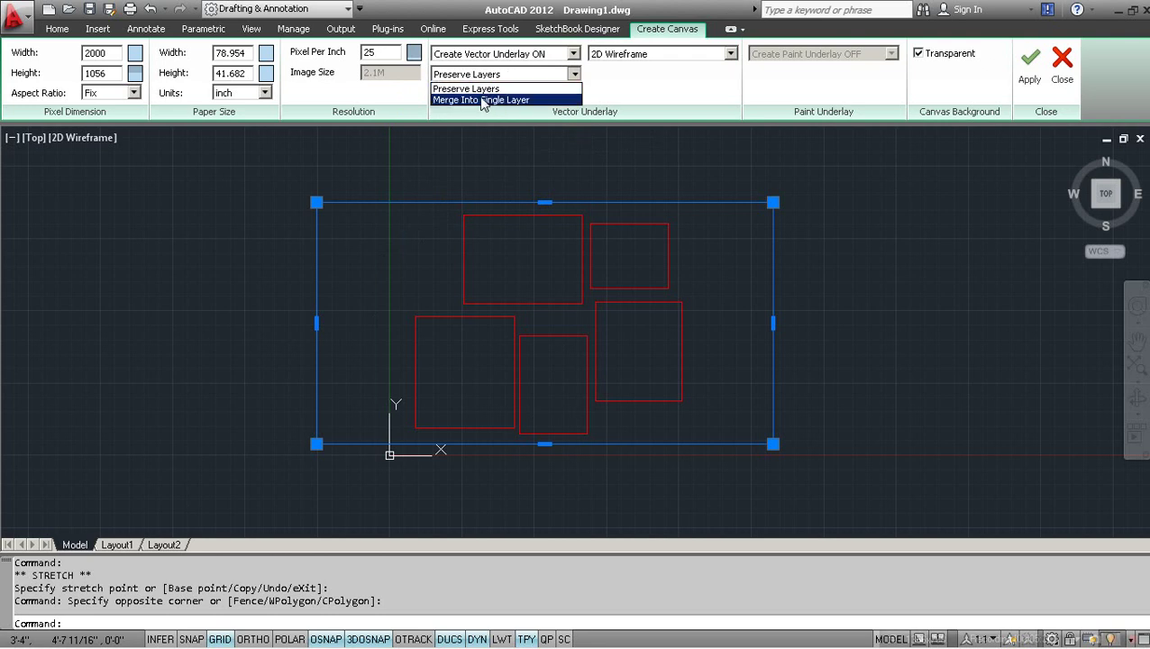
click(481, 100)
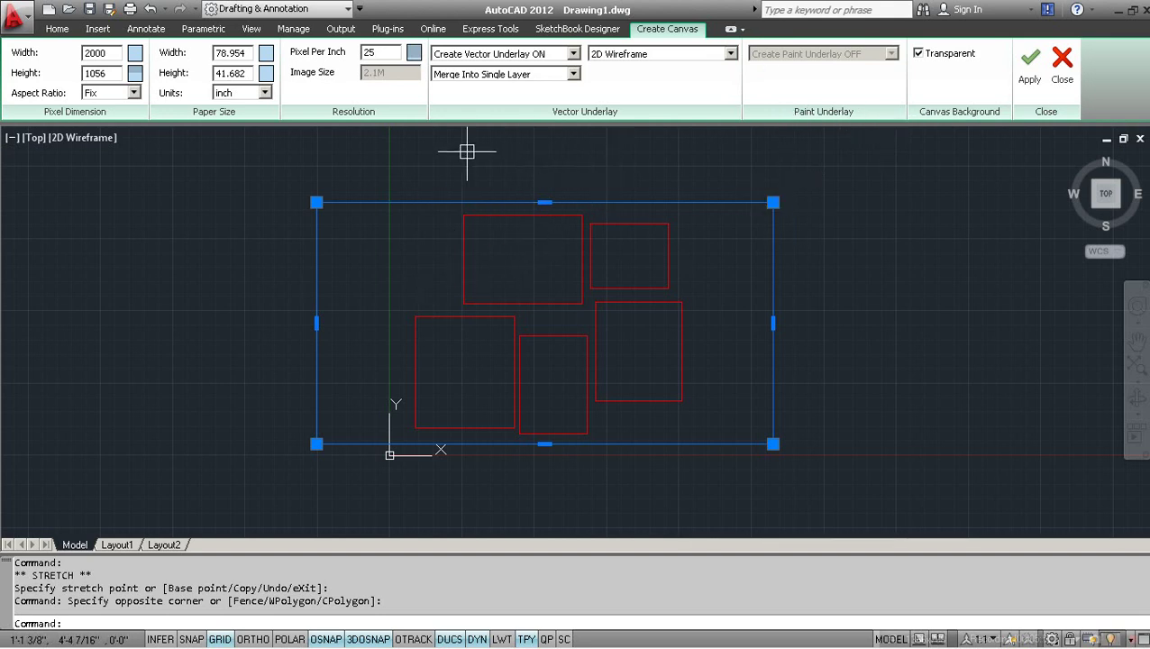
Step: Apply the canvas settings to create the canvas over the room plan
click(1029, 63)
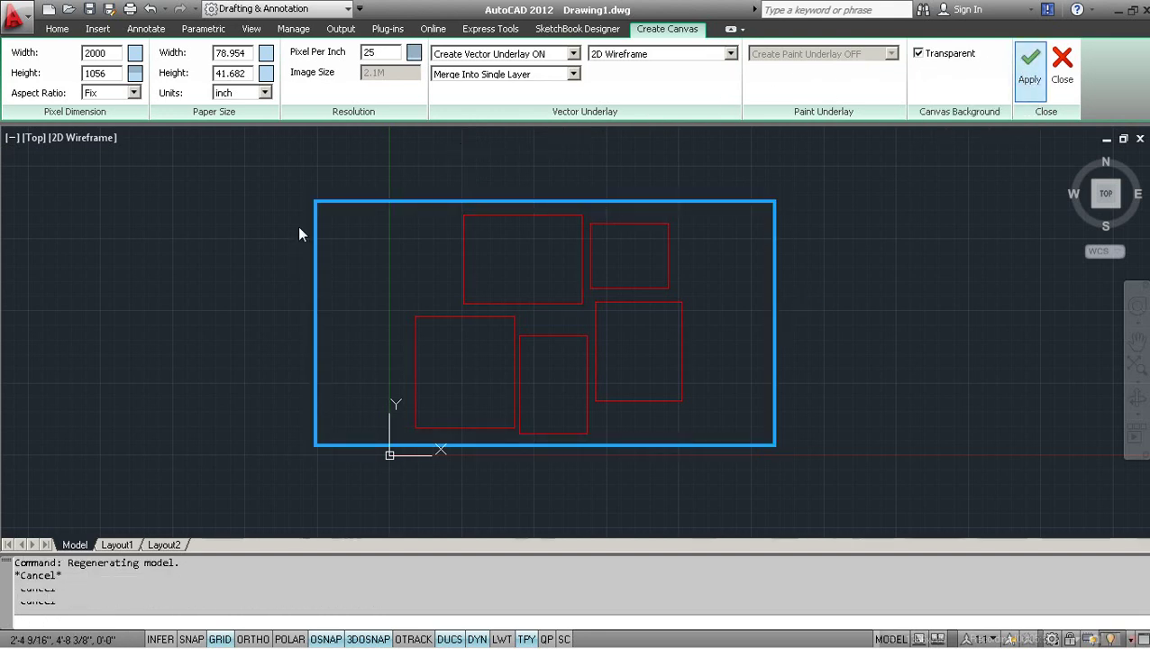
key(Escape)
key(Escape)
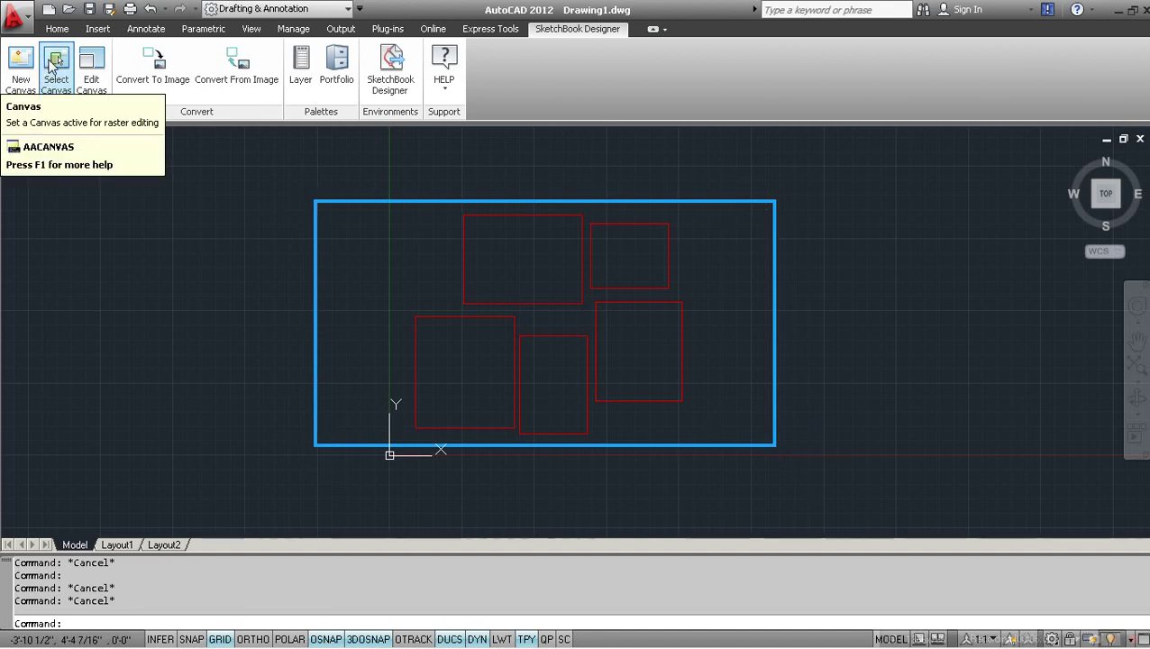
click(54, 87)
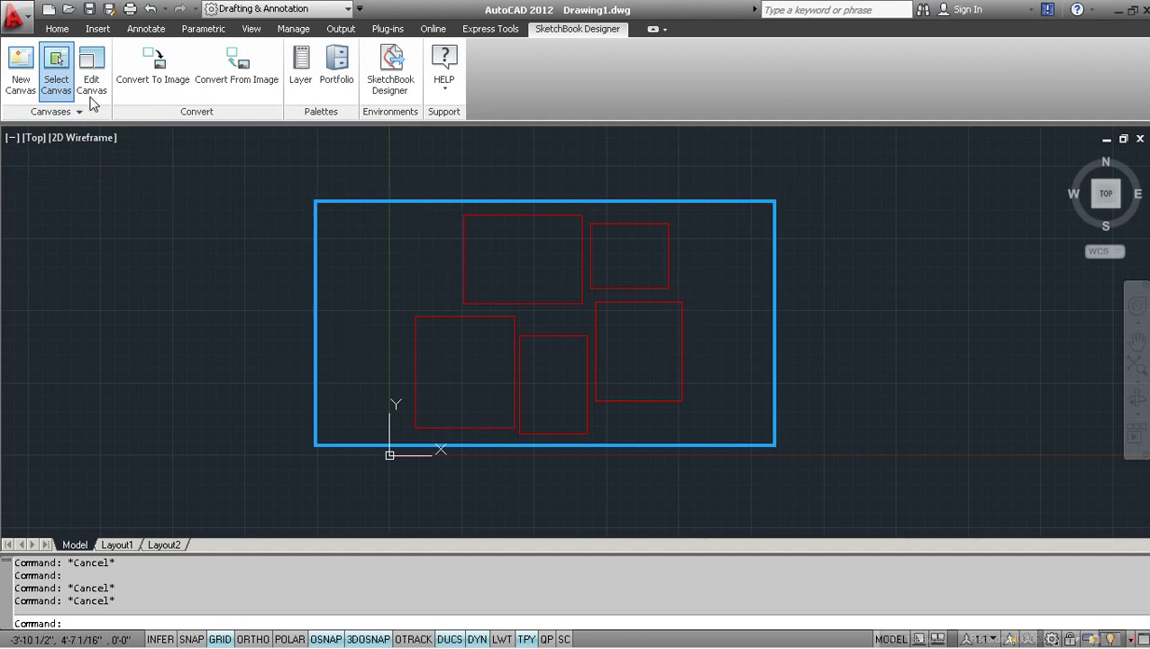
click(56, 72)
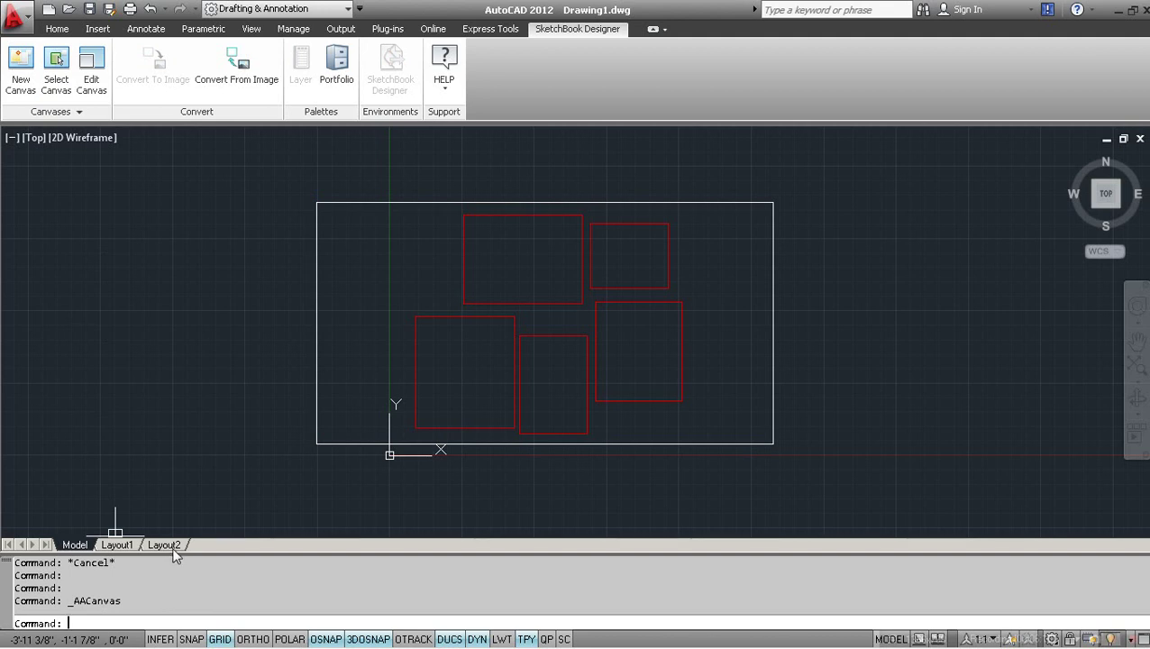
Step: Draw a few lines, then erase the three stray lines
text(l)
key(Return)
click(122, 192)
click(228, 334)
click(278, 230)
click(275, 333)
key(Escape)
click(276, 297)
click(250, 186)
click(189, 351)
text(e)
key(Return)
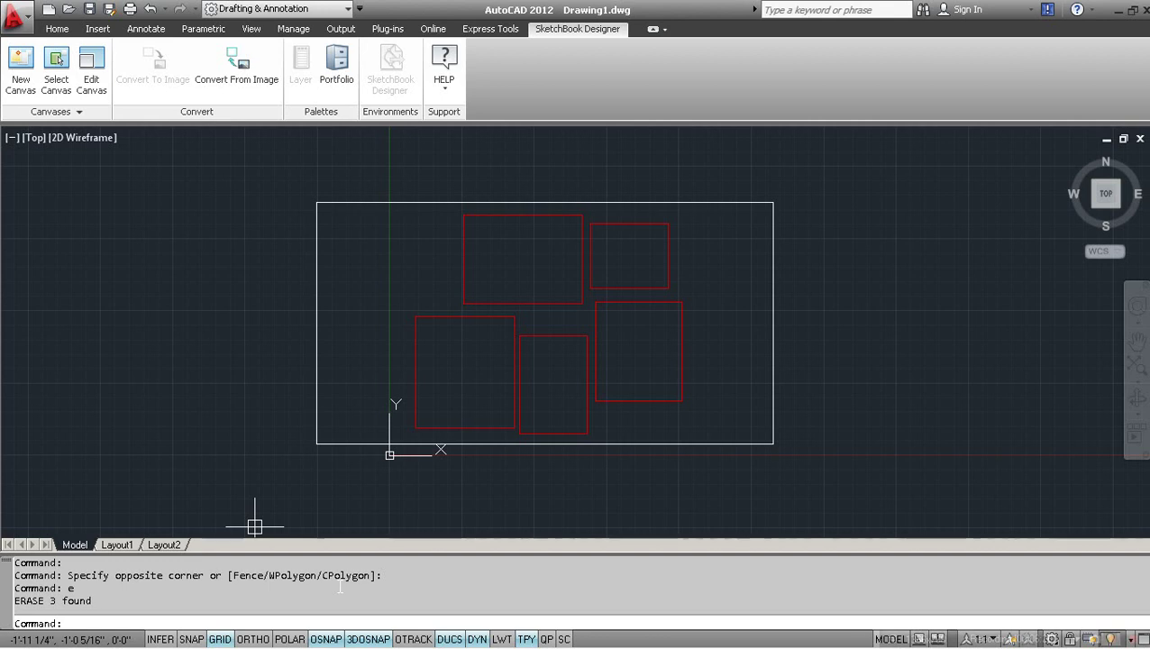
Step: Use Select Canvas and pick the canvas outline to activate it
click(55, 70)
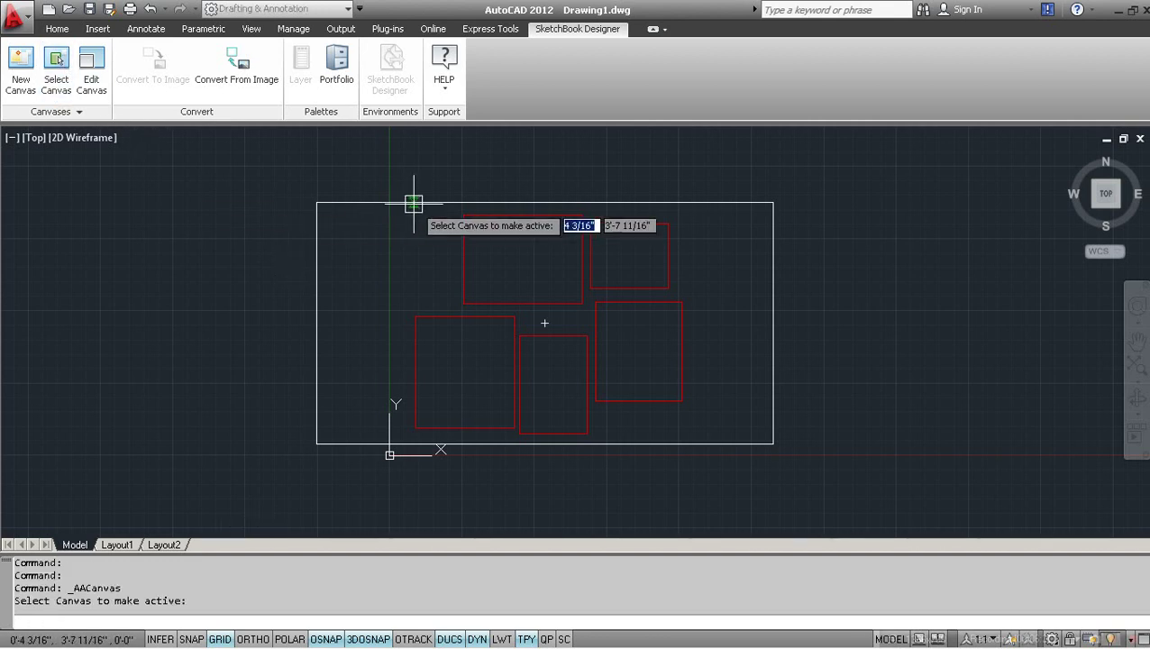
click(413, 203)
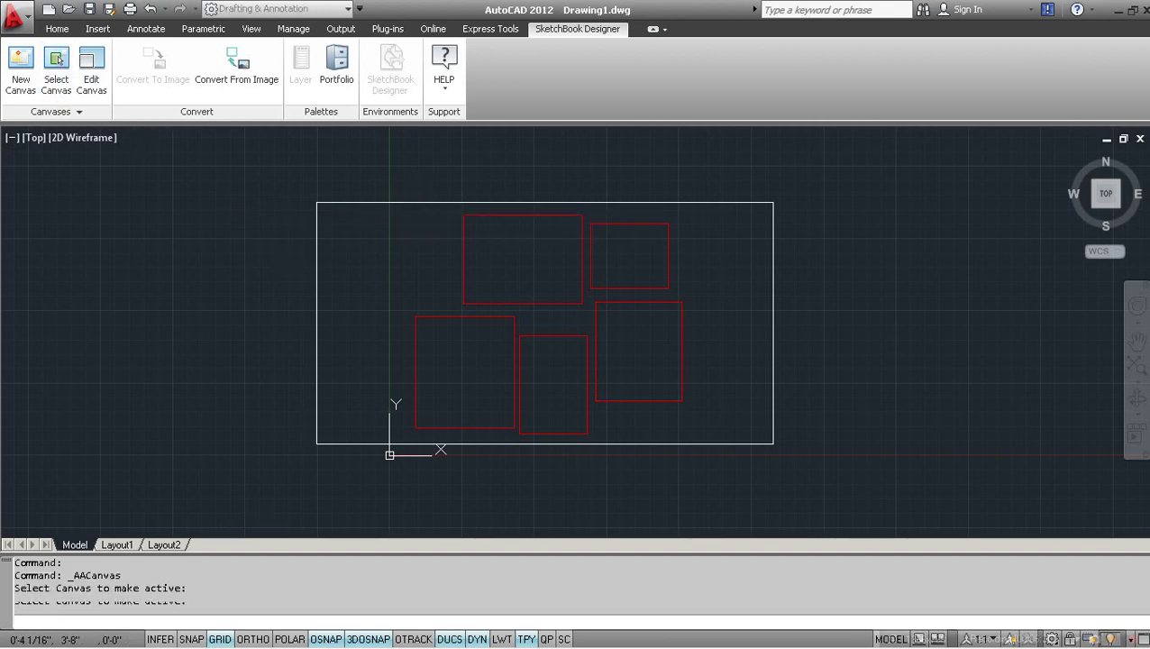
click(352, 220)
click(334, 277)
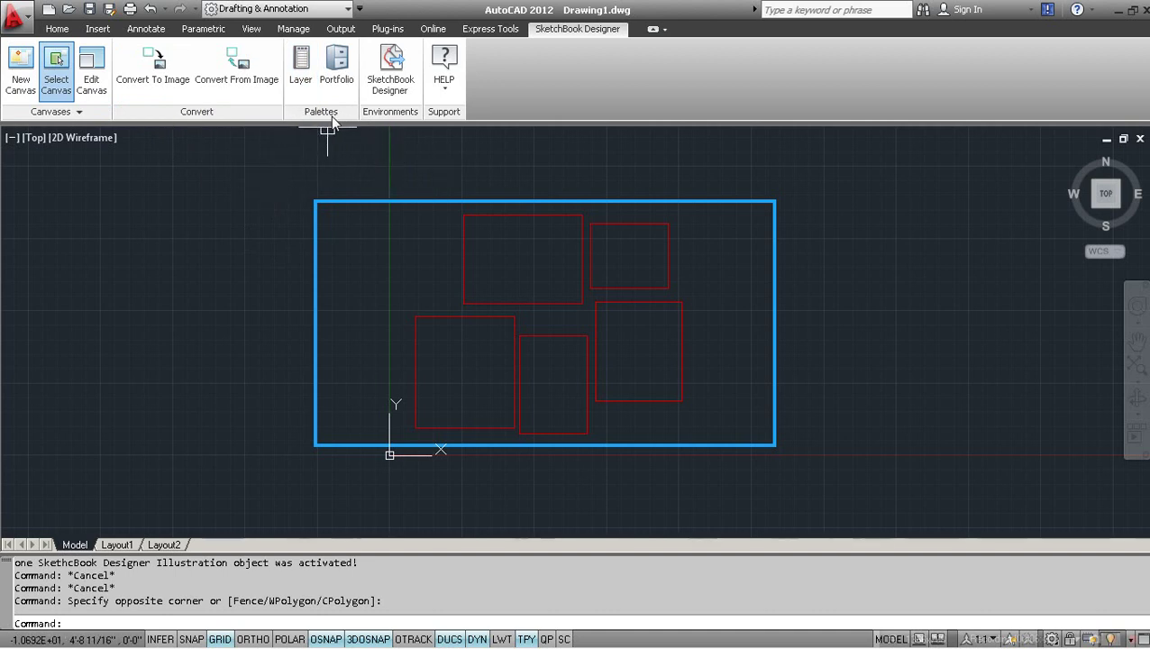
Step: In the Layer Manager, add a new paint layer and rename it autocad
click(300, 68)
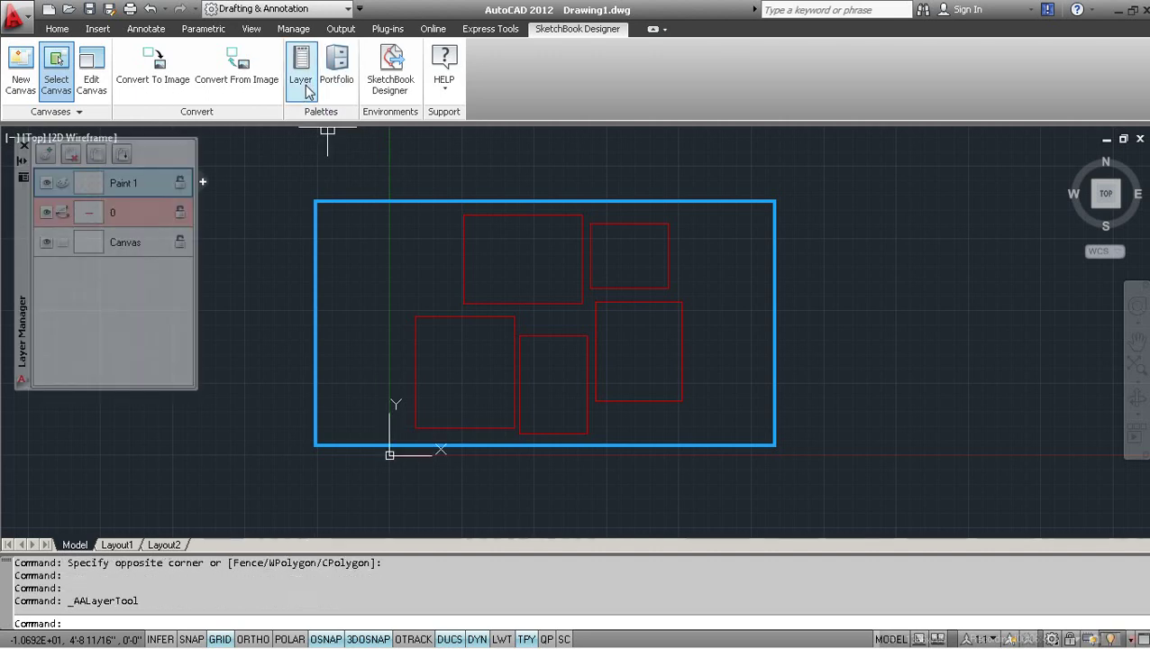
click(45, 155)
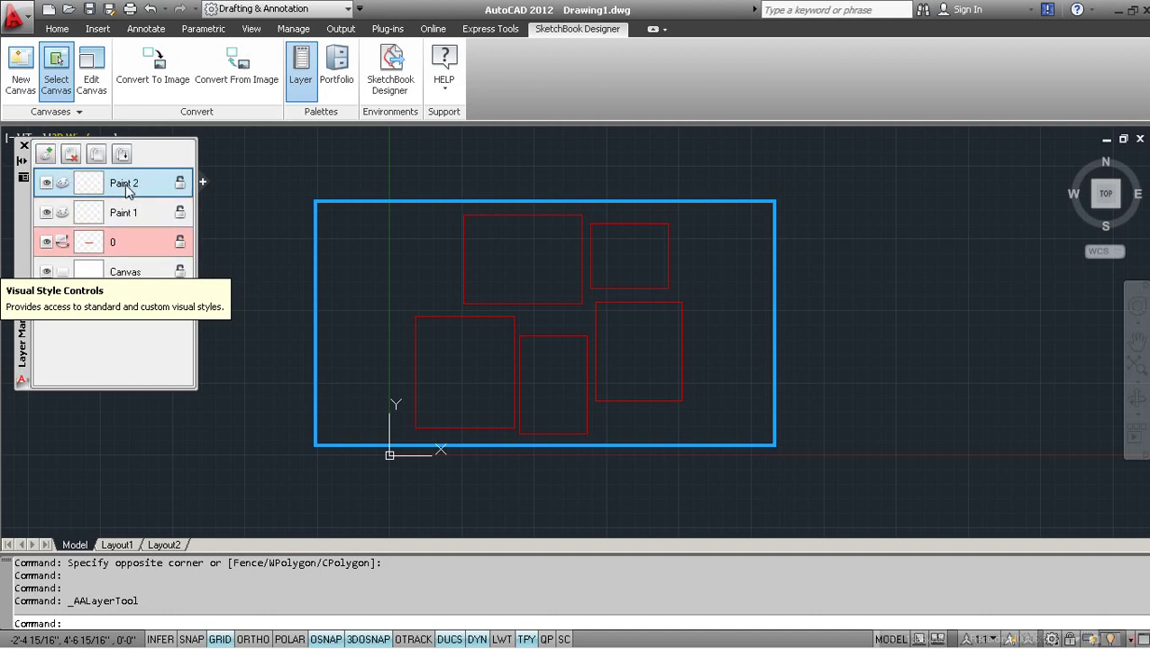
double_click(126, 184)
text(autocad)
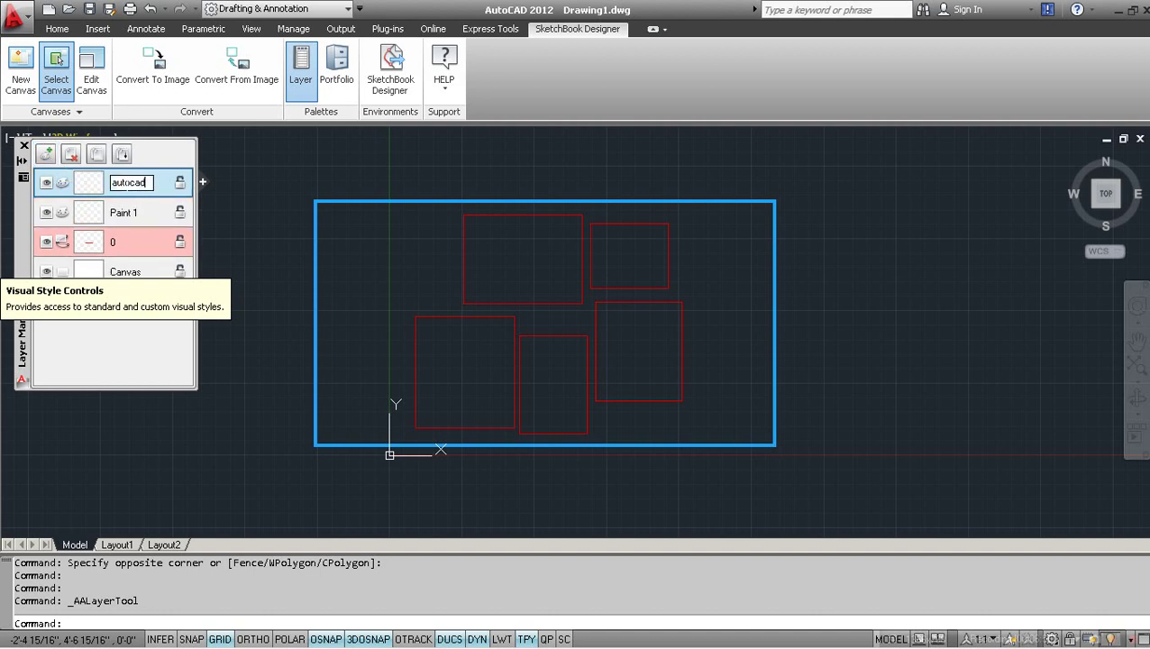
key(Return)
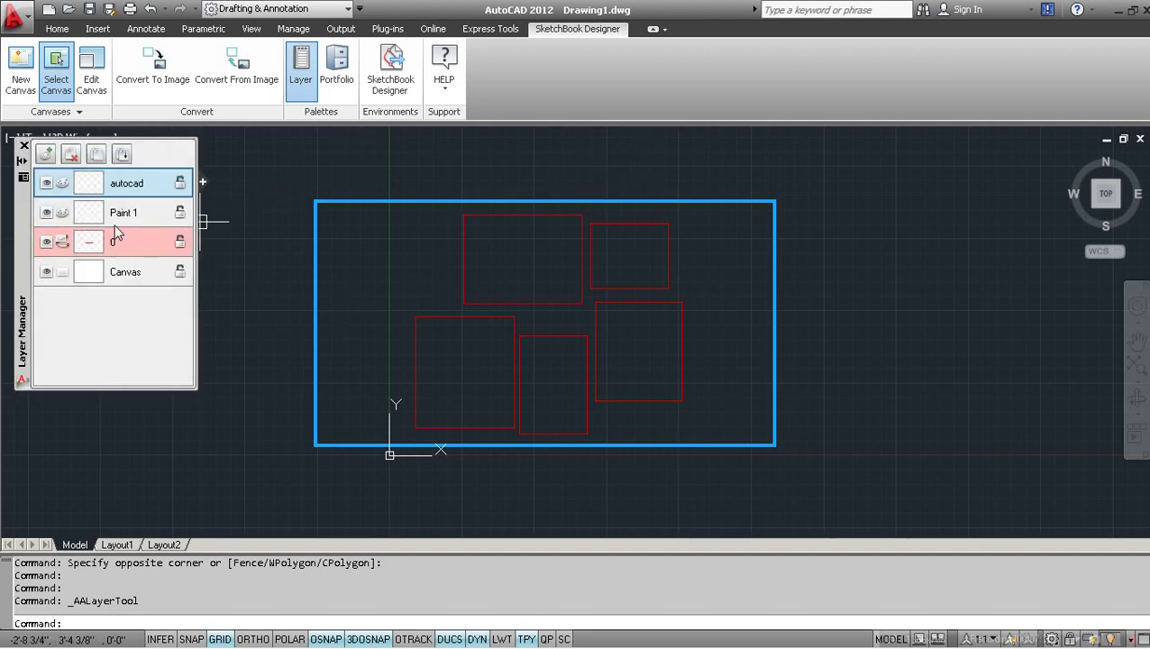
click(121, 248)
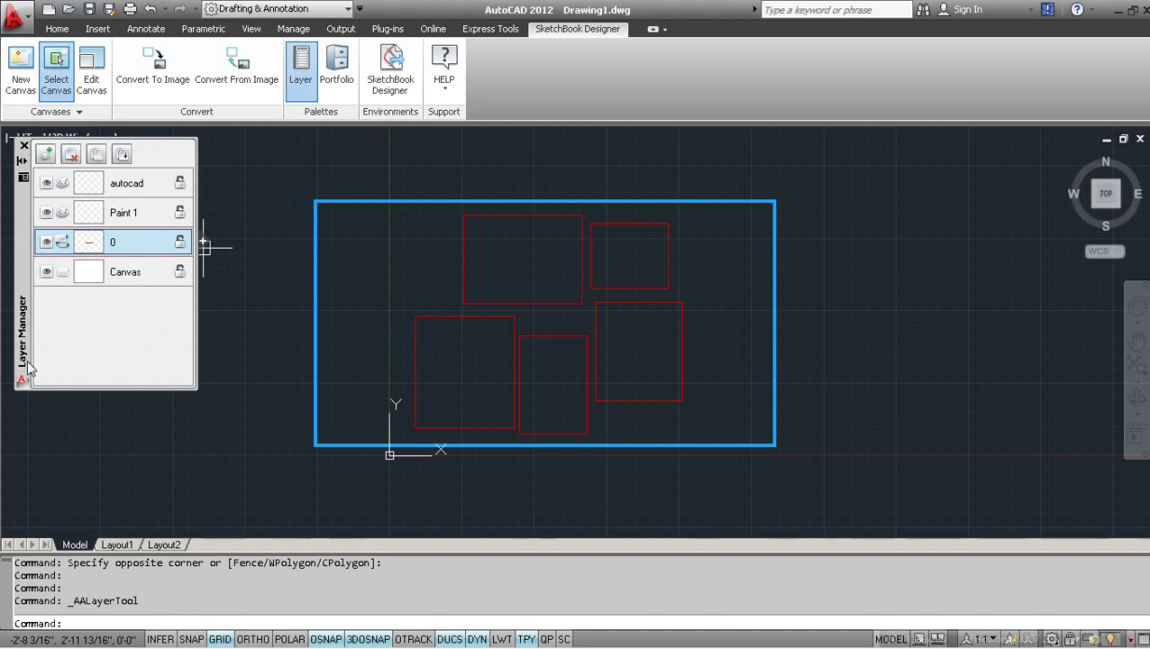
Step: Select the Paint 1 layer in the Layer Manager
click(117, 214)
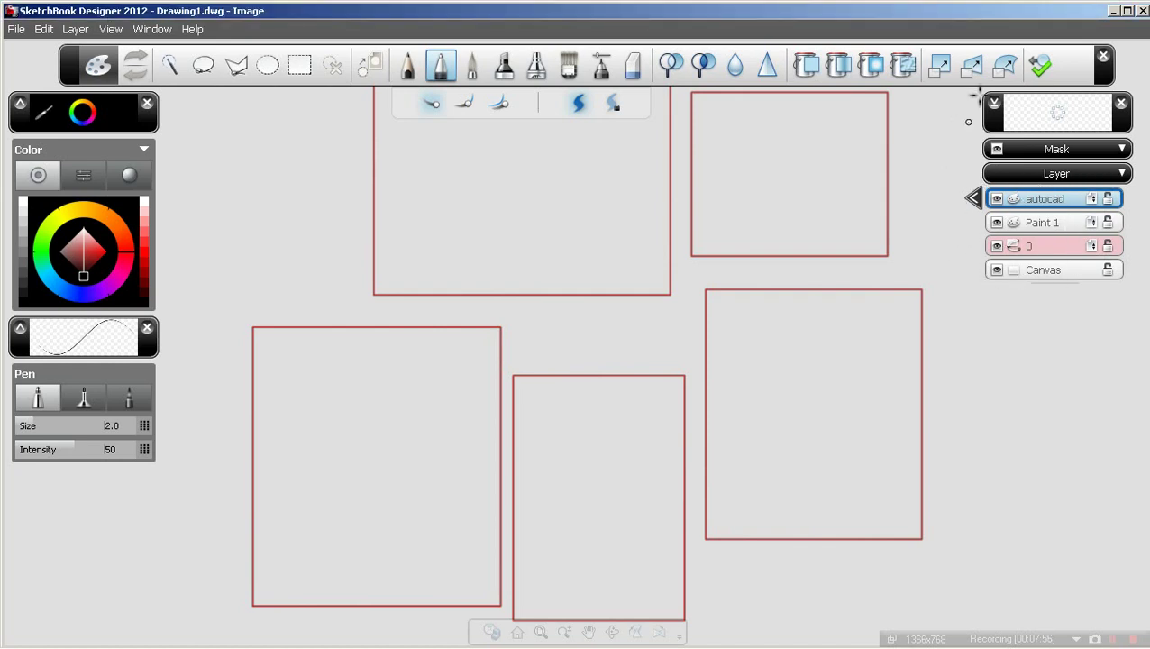
Step: Toggle layer 0 off and on, adjust its opacity, then make the autocad layer active
click(1042, 272)
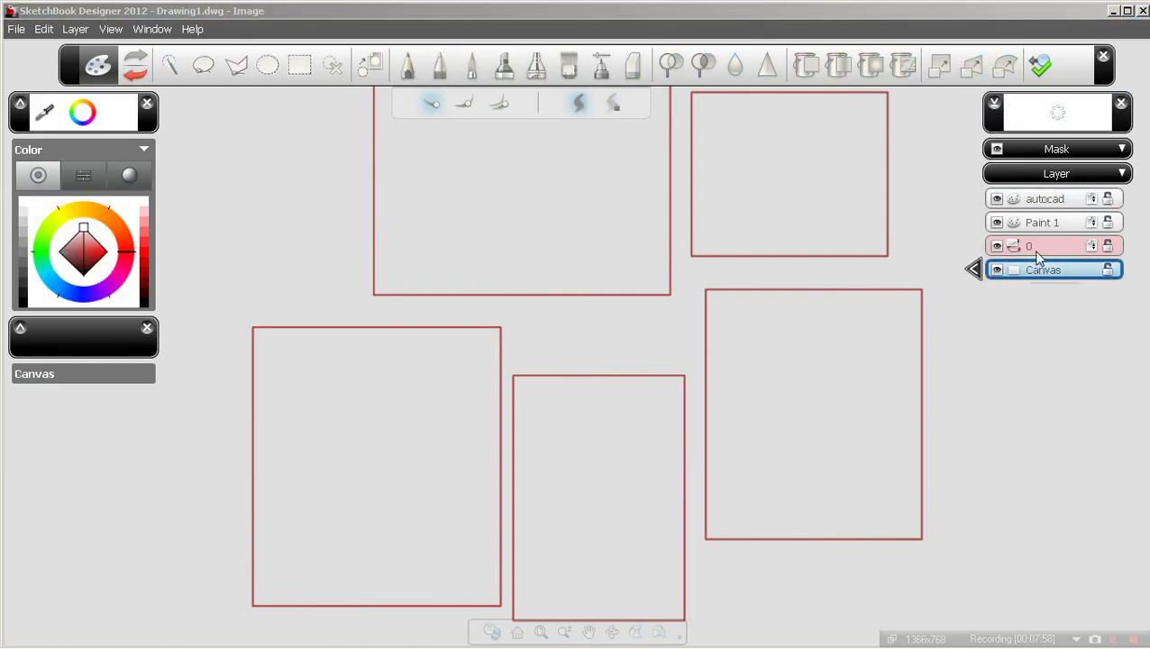
click(1024, 248)
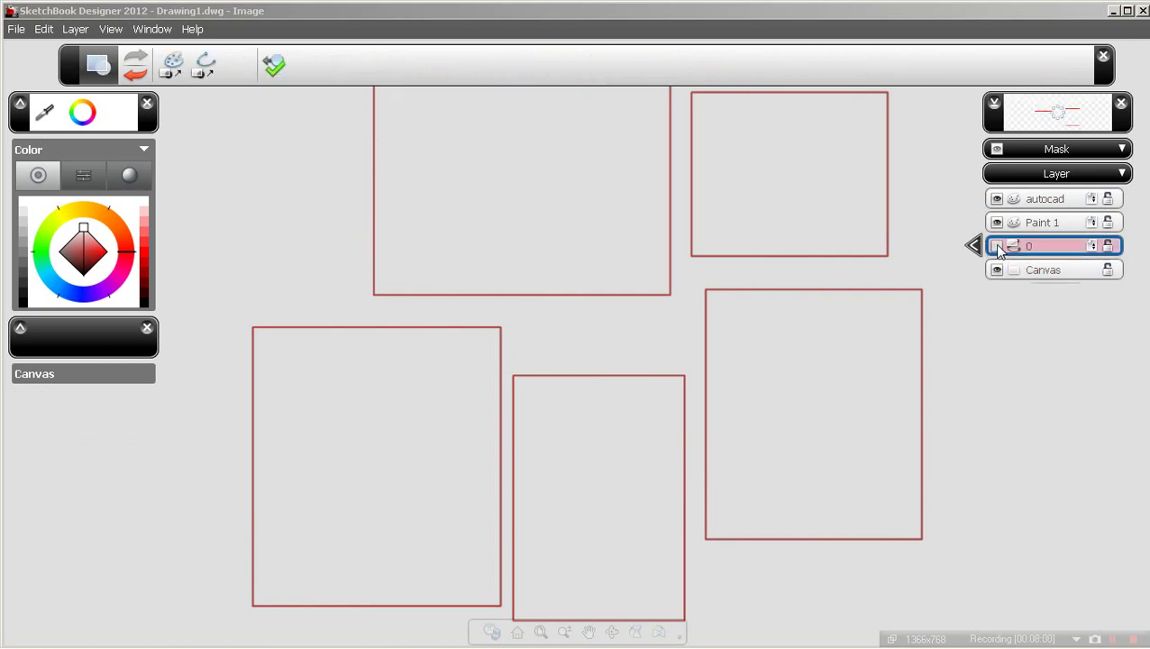
click(996, 246)
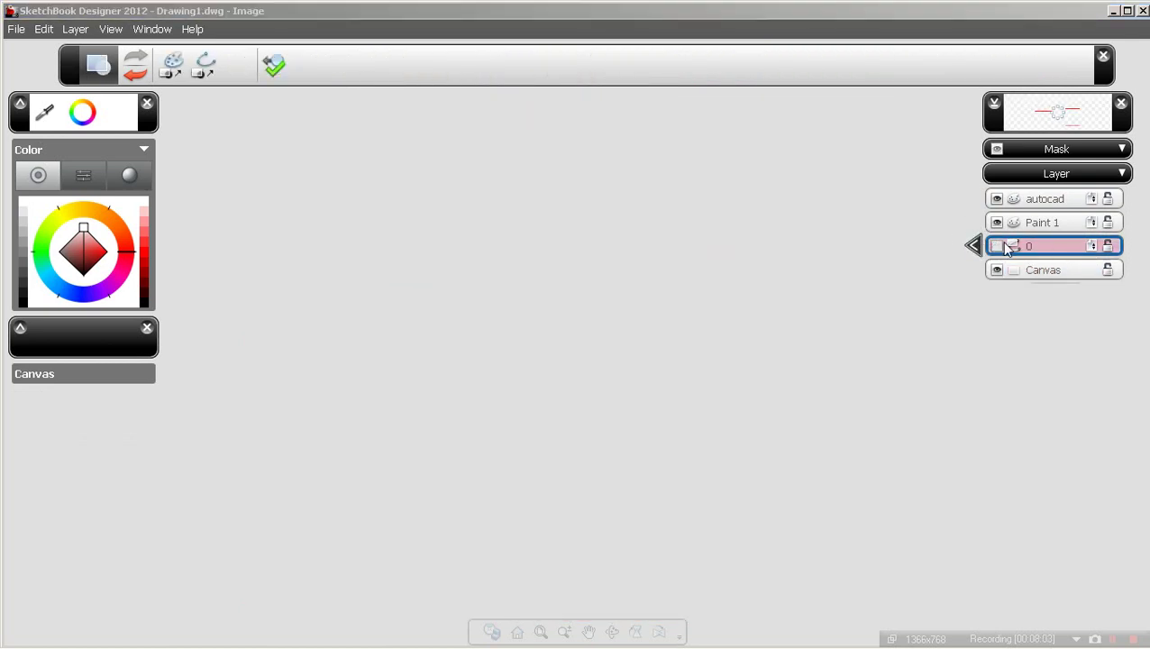
click(995, 246)
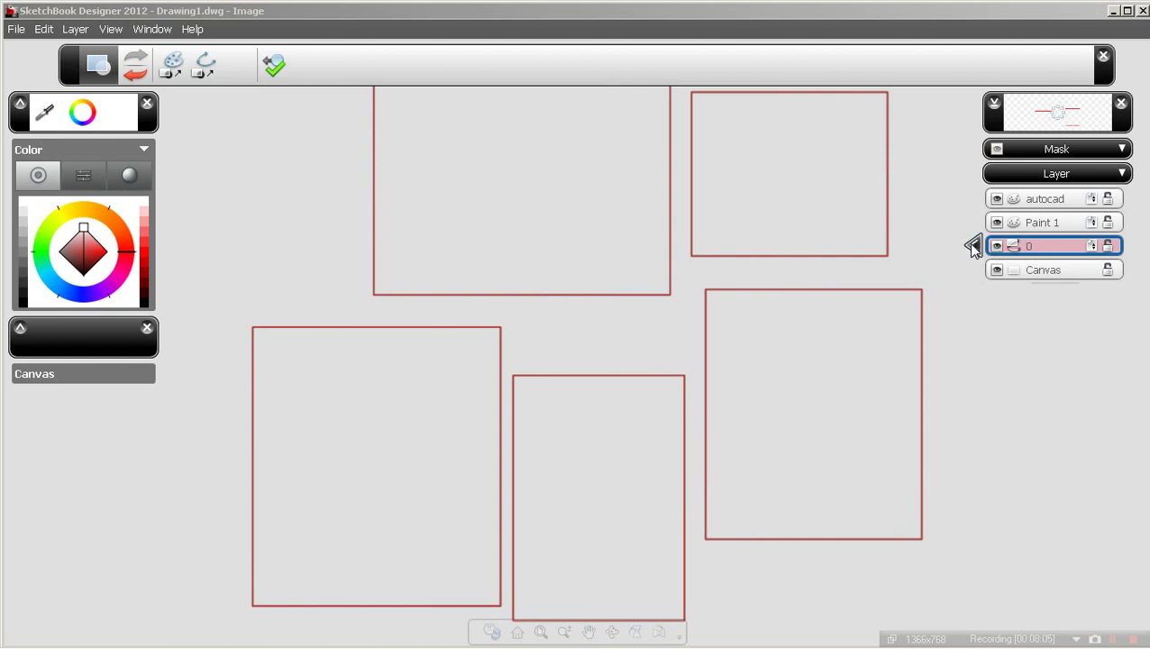
click(972, 245)
mouse_move(918, 257)
mouse_down()
mouse_move(858, 261)
mouse_move(937, 259)
mouse_up()
click(969, 245)
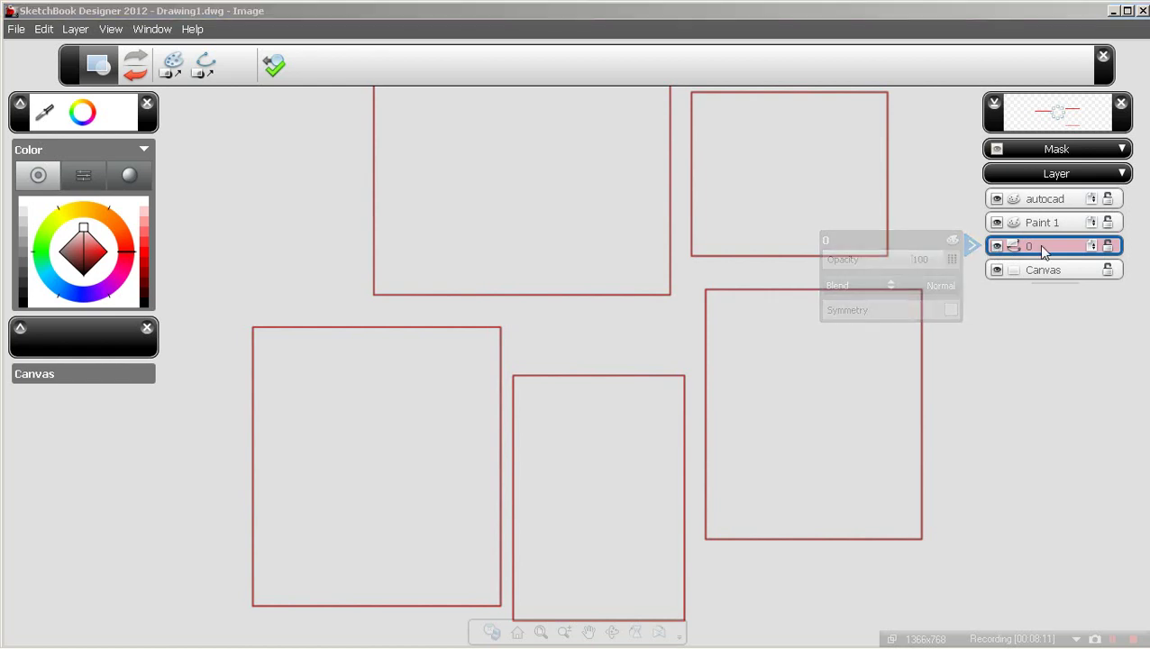
click(1042, 224)
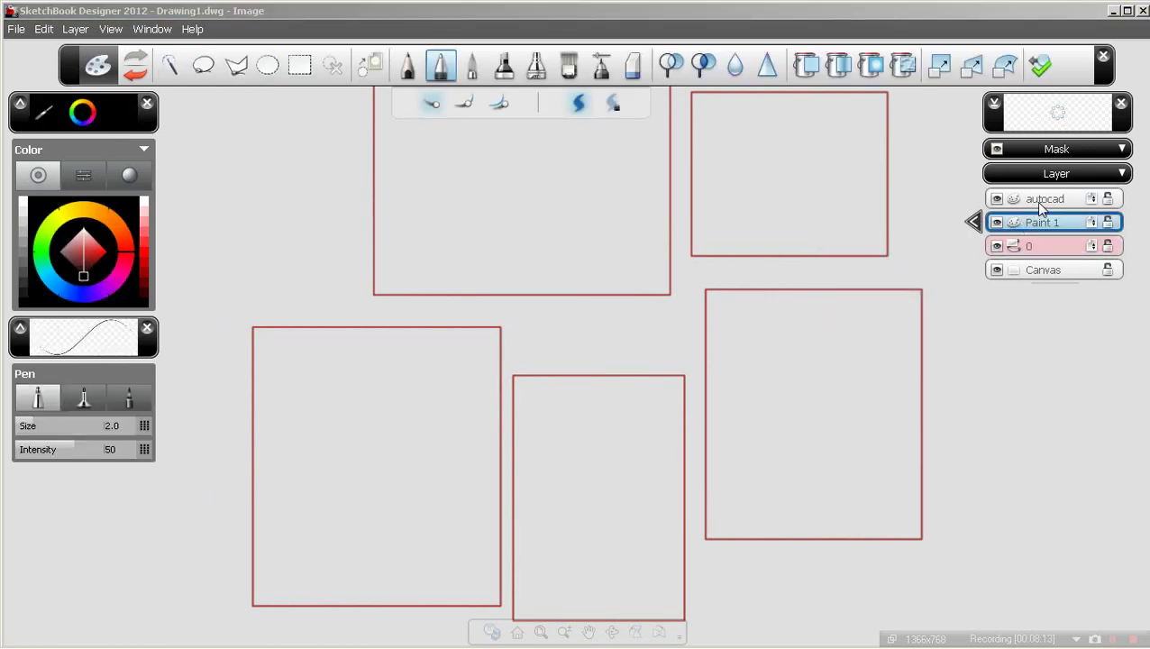
click(1049, 199)
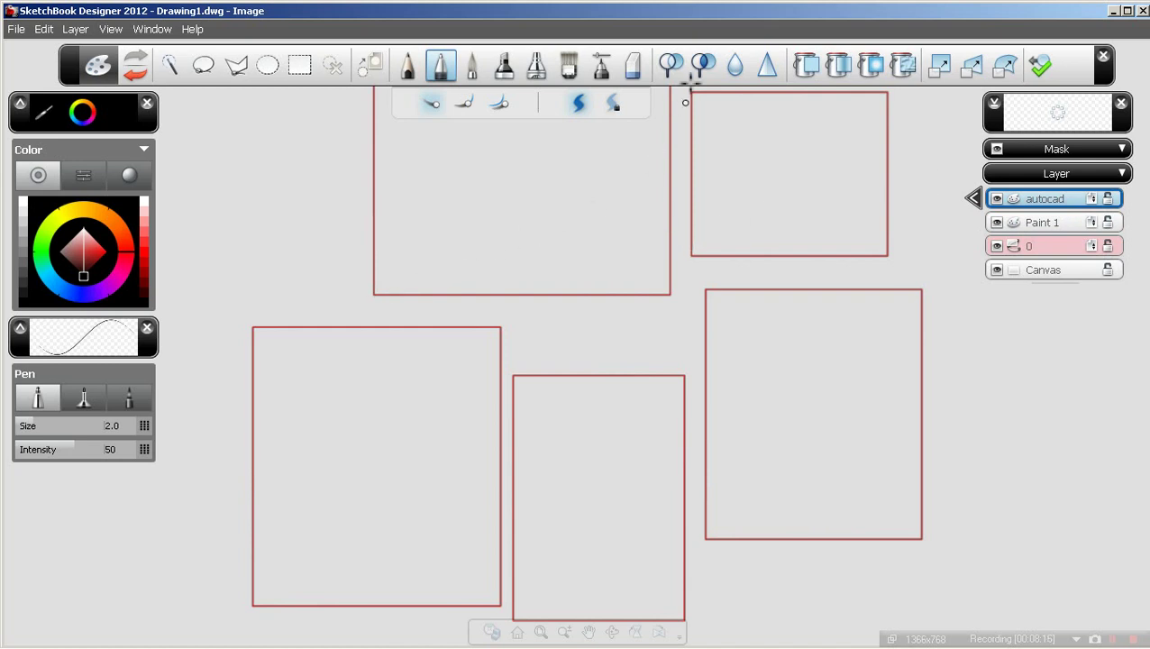
Step: Add a new paint layer above autocad and name it sketchbook
click(1049, 205)
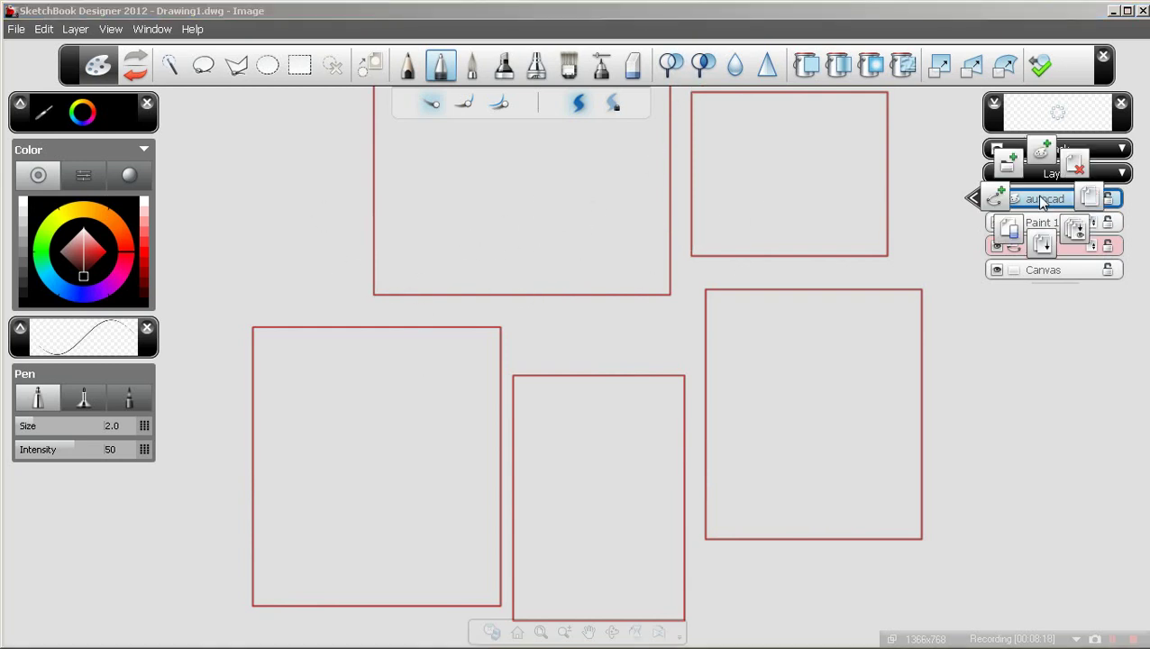
click(1041, 157)
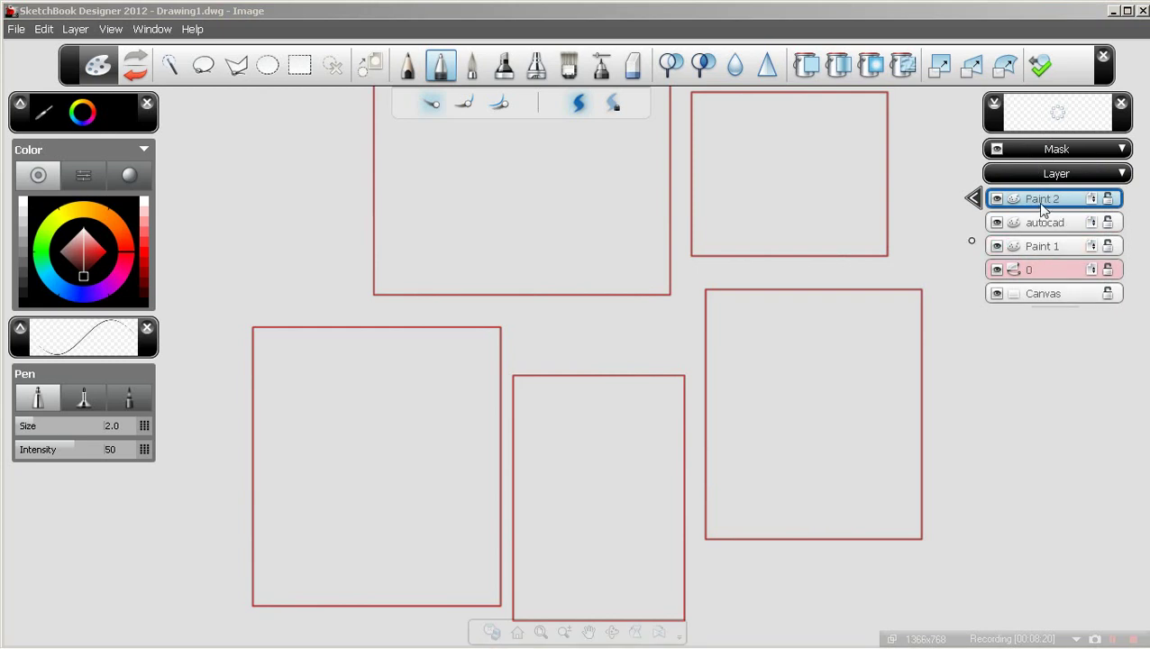
double_click(1056, 204)
key(Return)
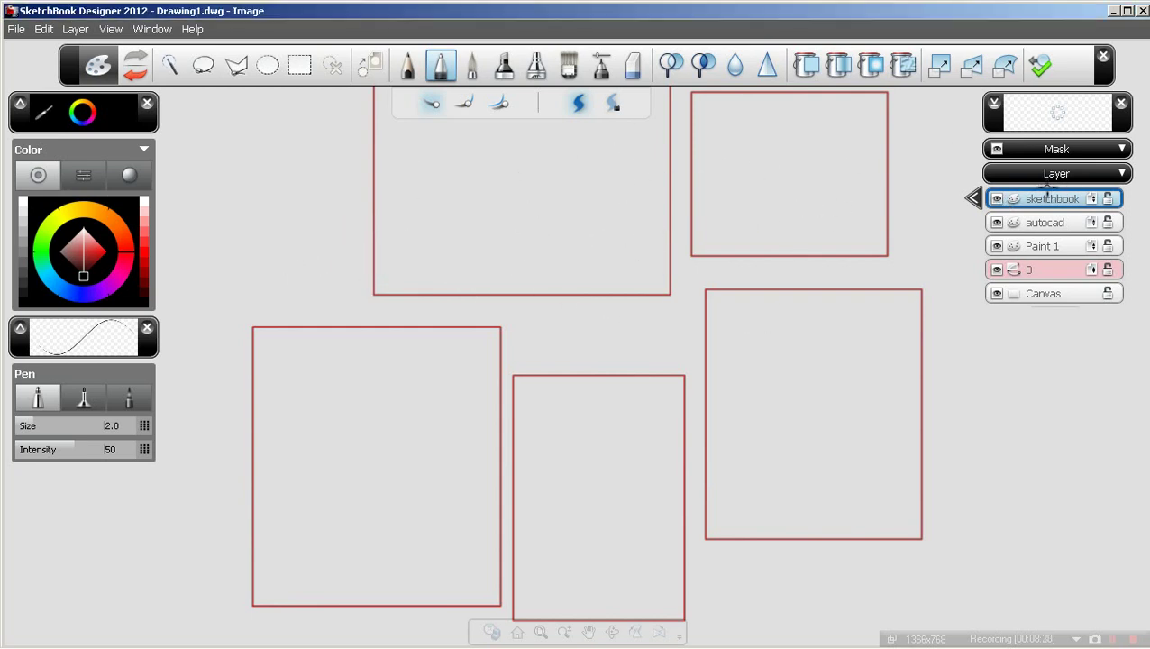
Step: Zoom out and centre the view so the whole canvas is visible
key(space)
drag(488, 270, 437, 302)
key(space)
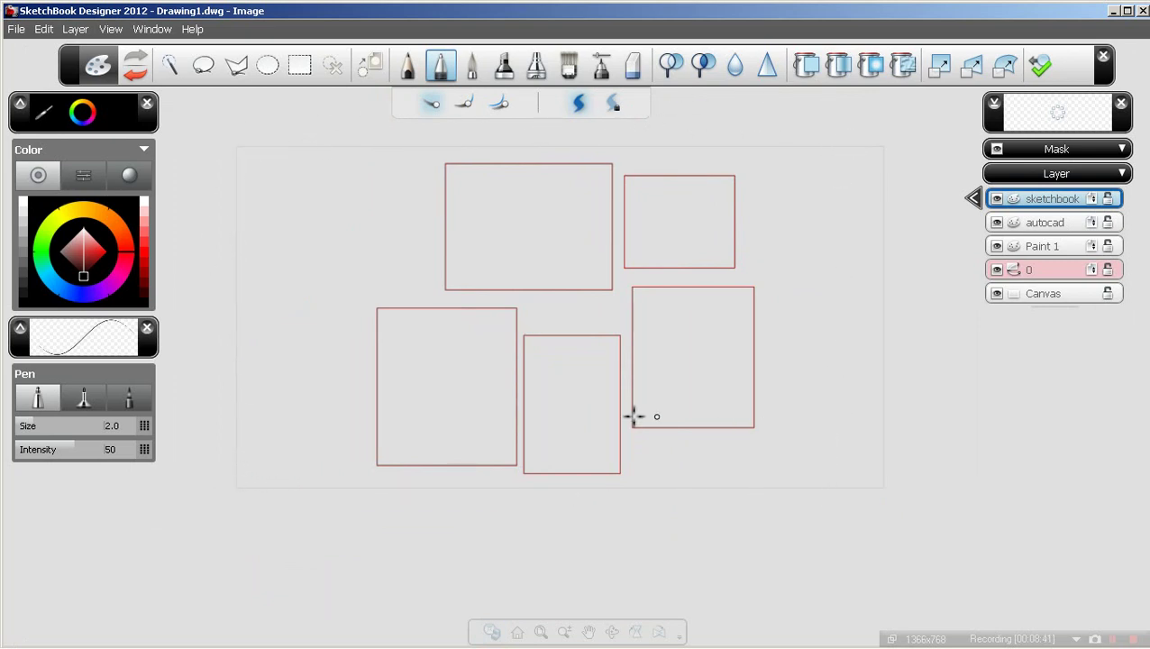
Step: Set the Canvas layer's paper colour to black and raise its opacity to 100
click(1027, 293)
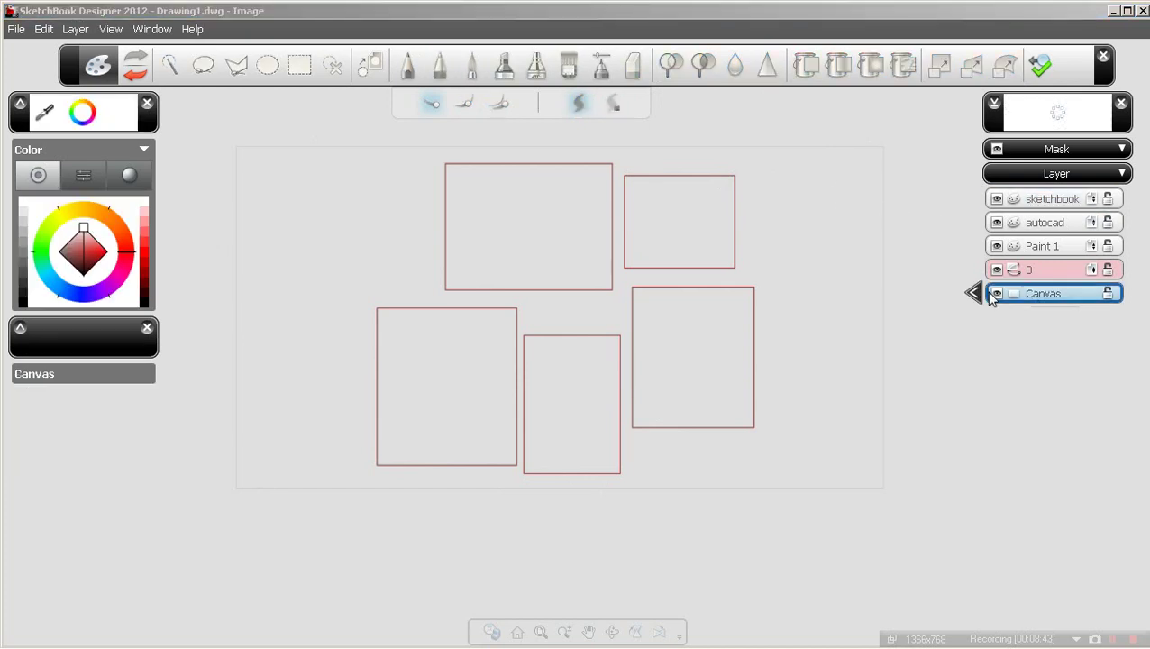
click(972, 292)
click(887, 243)
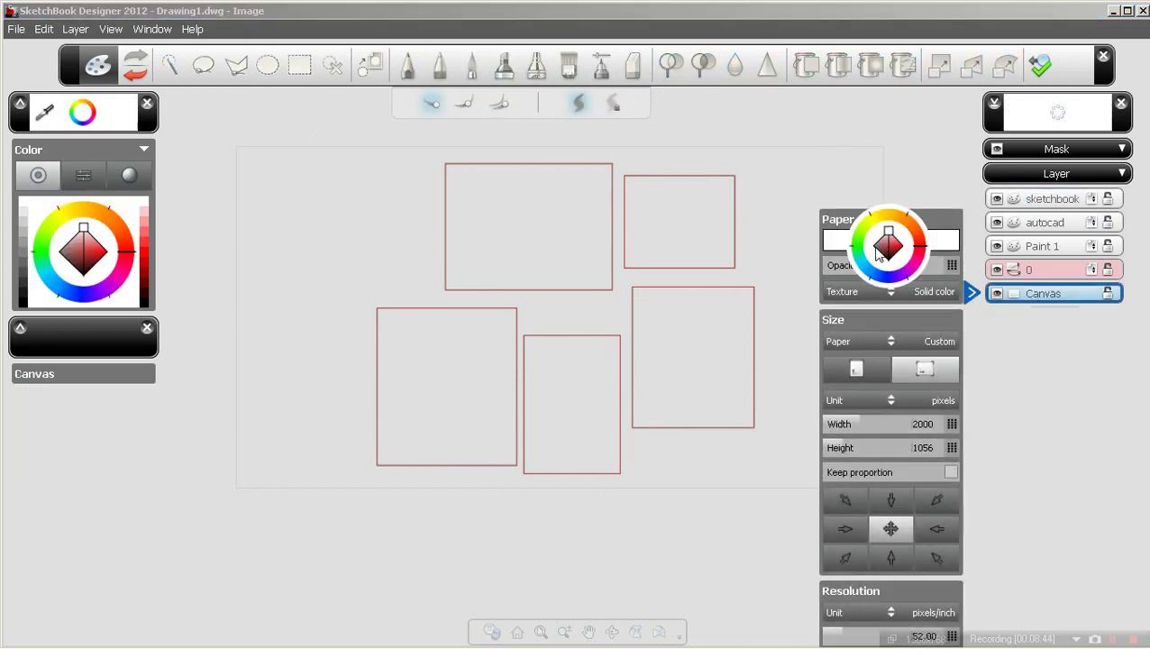
drag(887, 259, 889, 258)
drag(1034, 300, 974, 291)
click(972, 292)
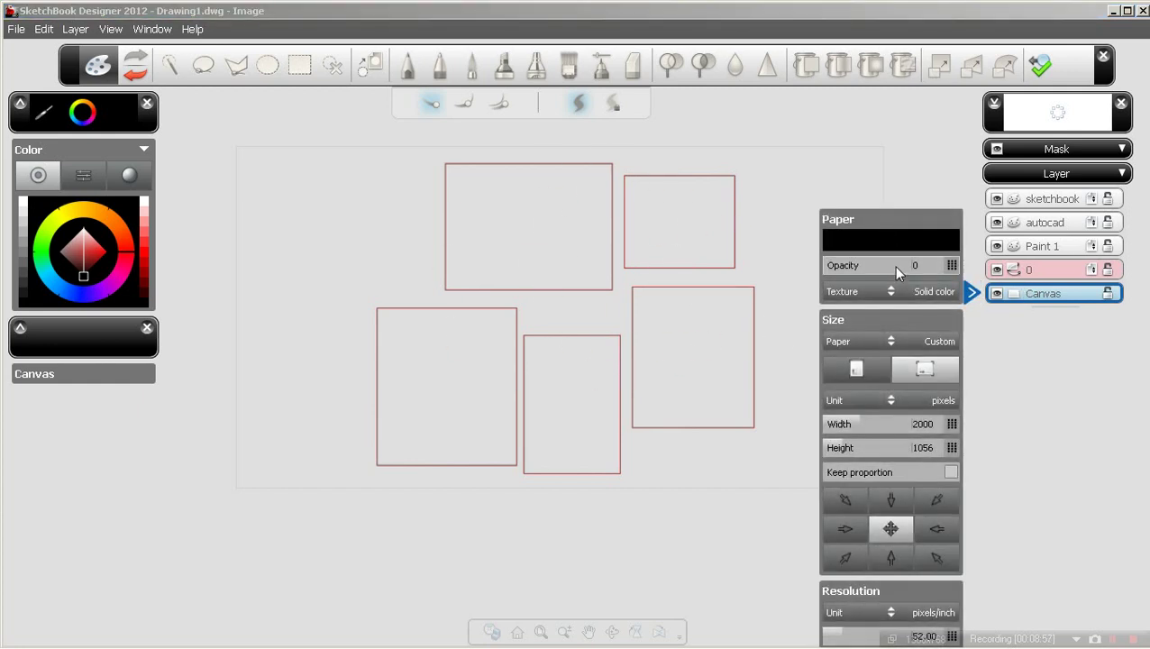
drag(890, 265, 948, 268)
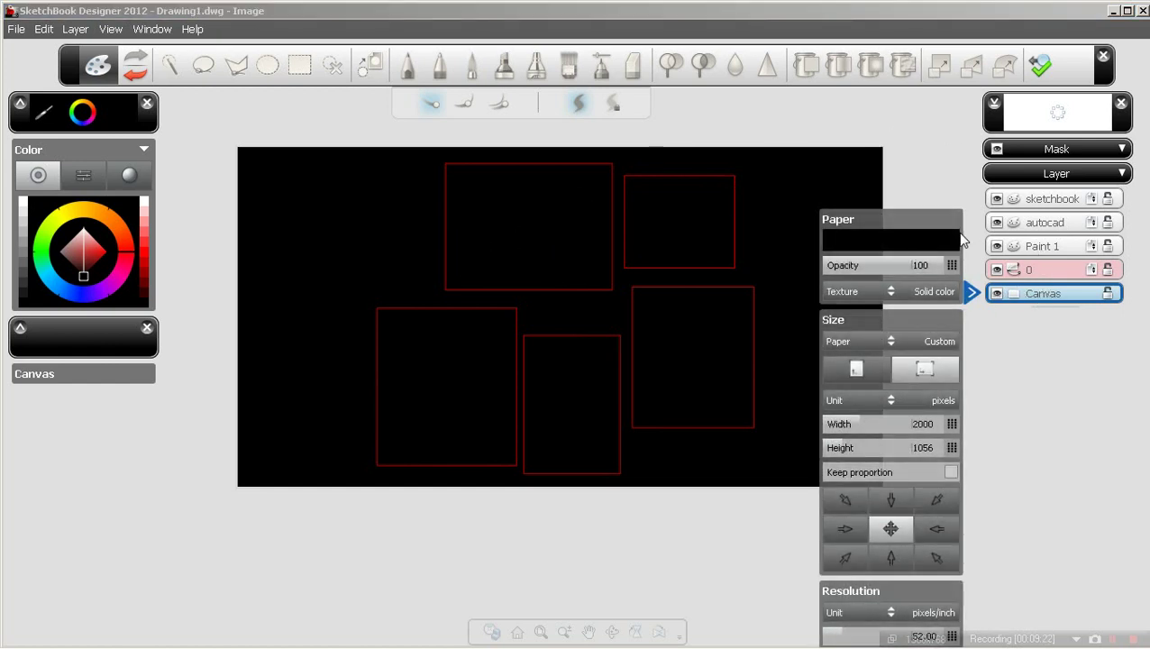
Step: Activate the sketchbook layer with the Pencil tool and white as the drawing colour
click(1038, 204)
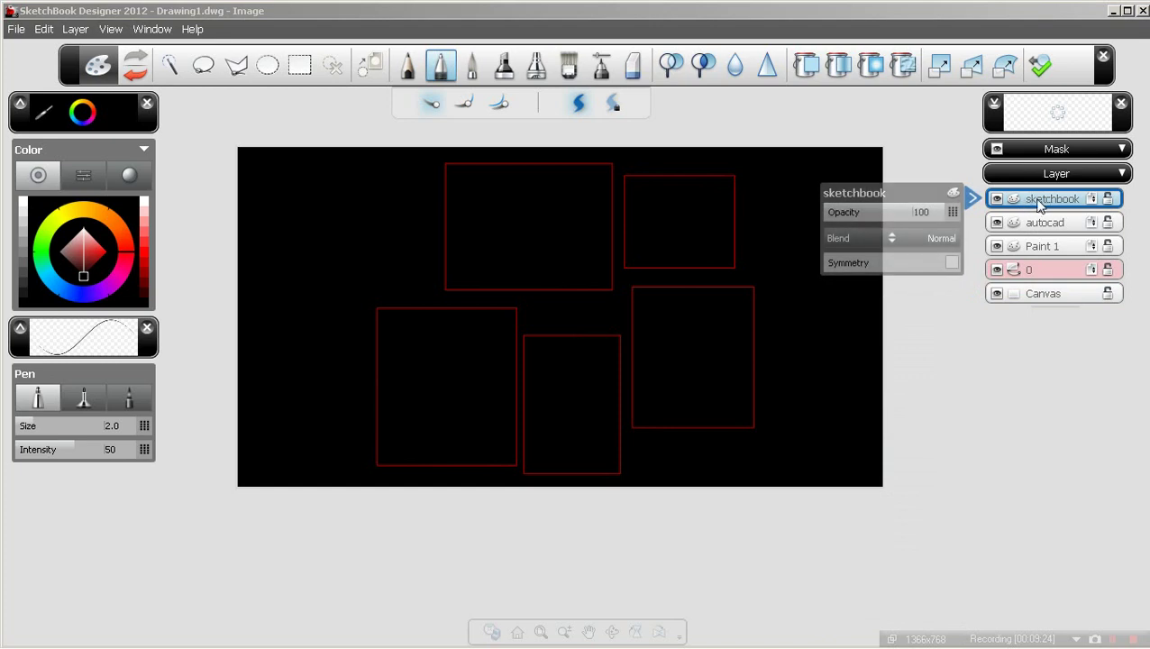
click(407, 68)
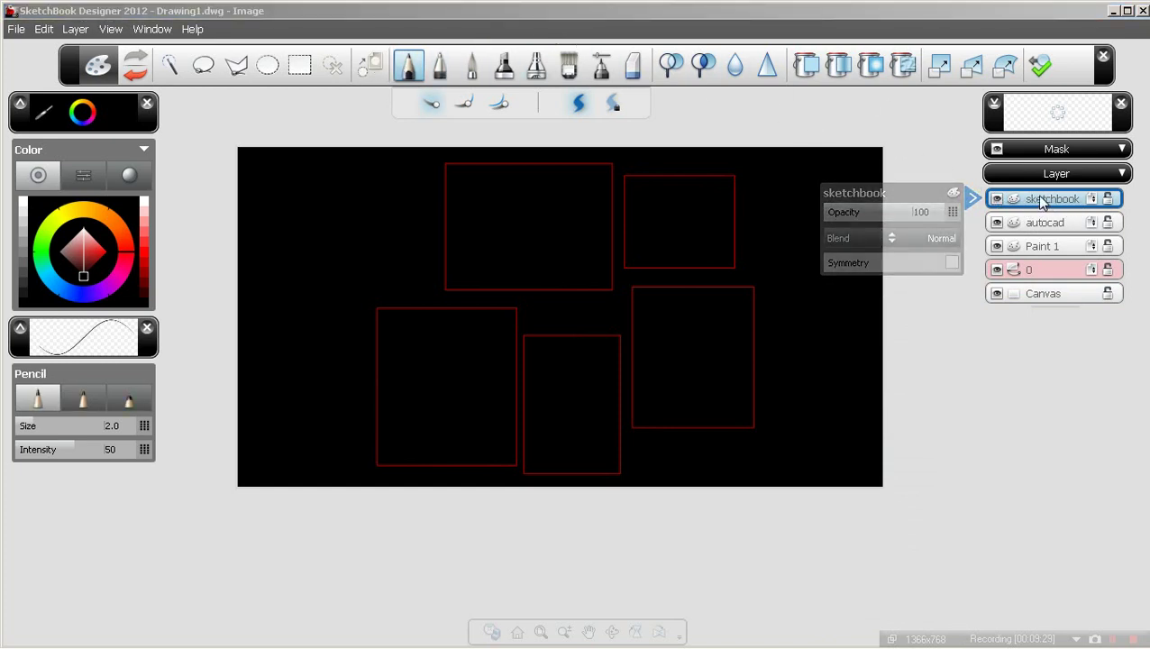
drag(1040, 203, 1041, 169)
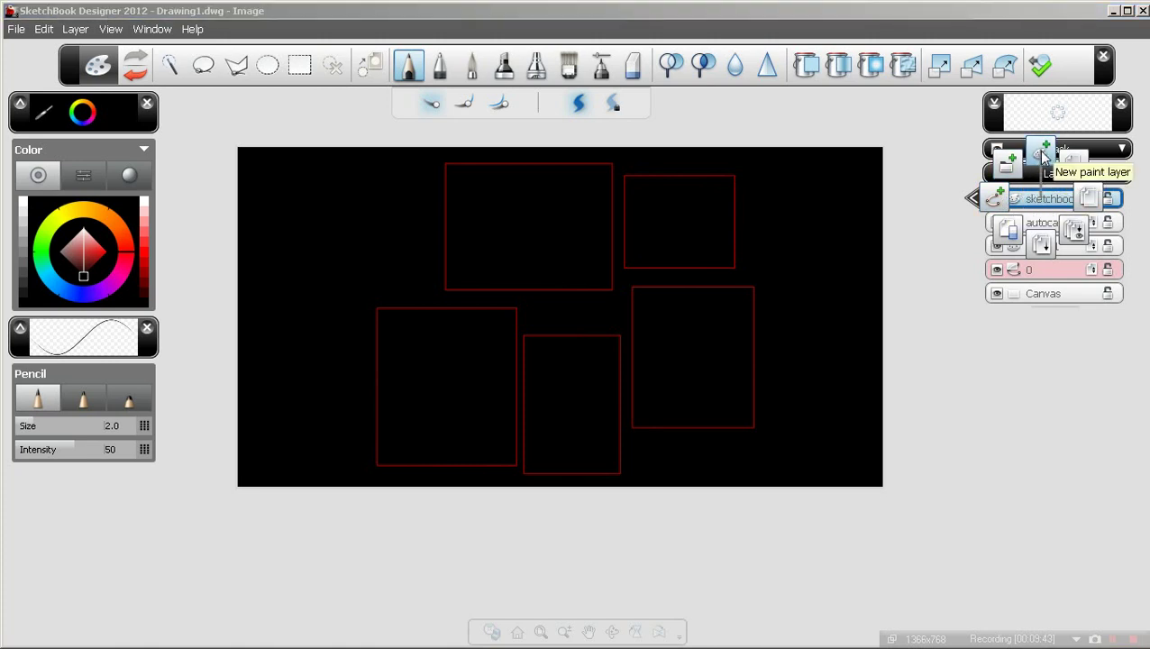
click(1045, 203)
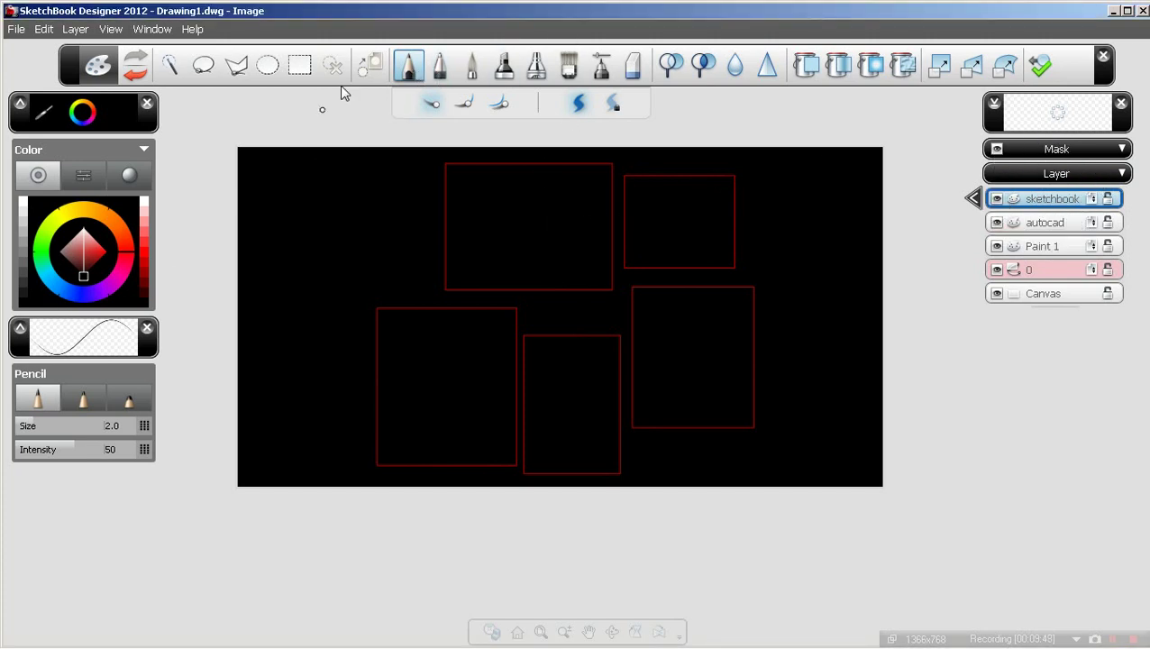
click(21, 213)
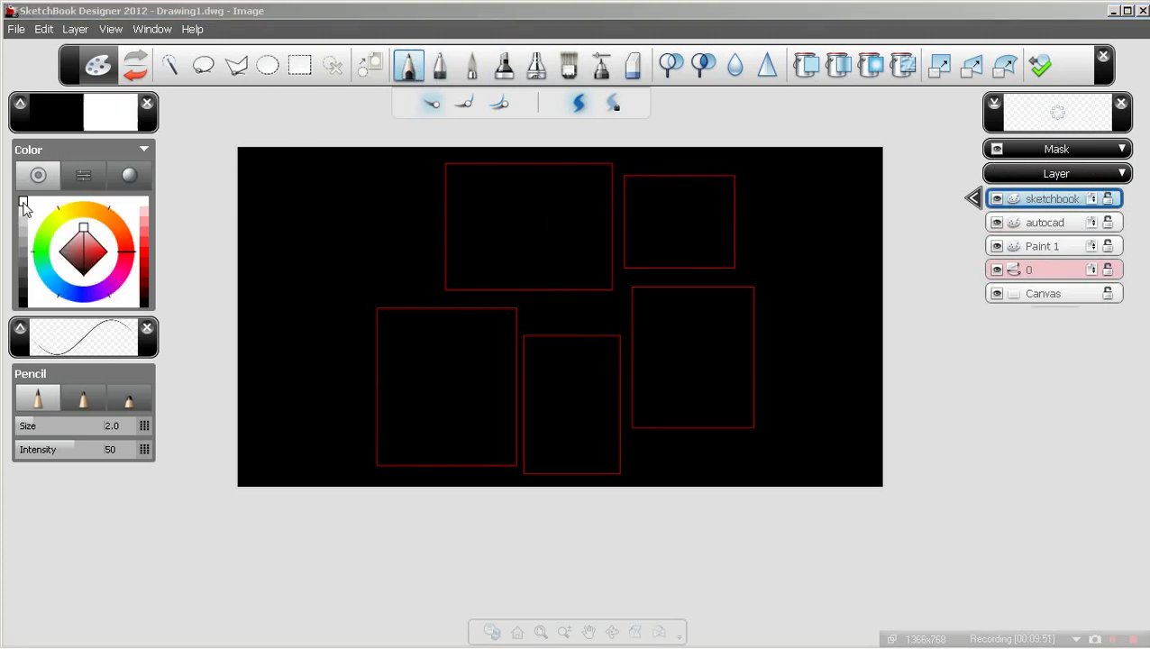
Step: Set the Canvas paper back to white with opacity 0
click(1036, 293)
click(973, 291)
click(887, 241)
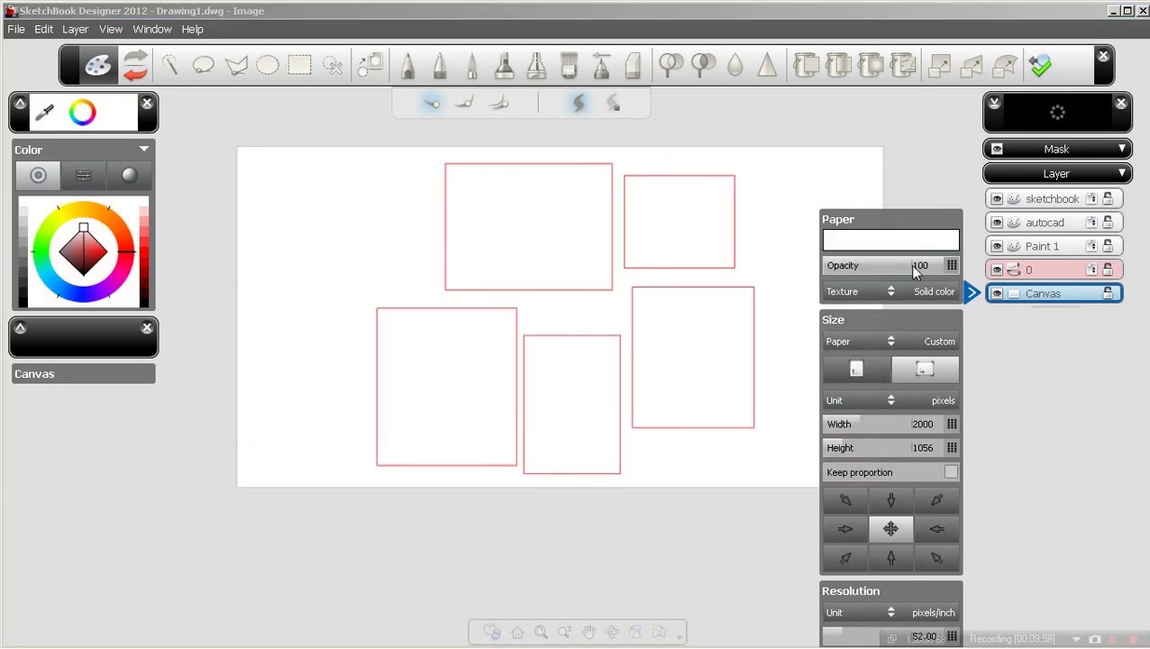
drag(915, 265, 903, 268)
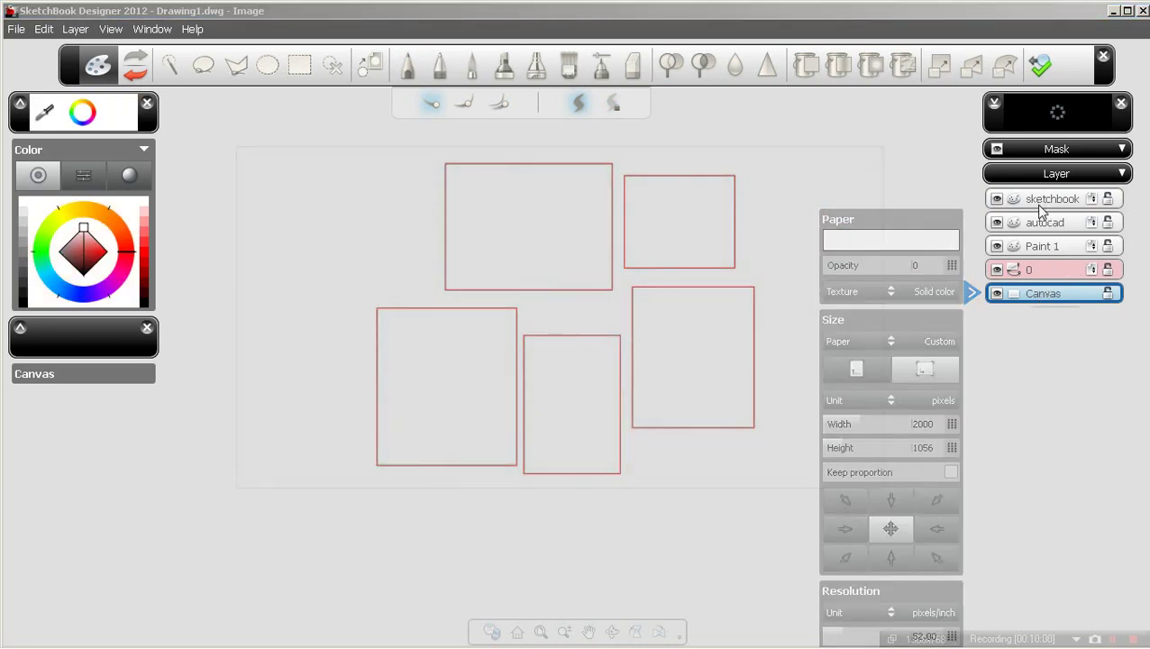
Step: On the sketchbook layer, set a black pencil at intensity 100, size 12, third preset
click(1041, 203)
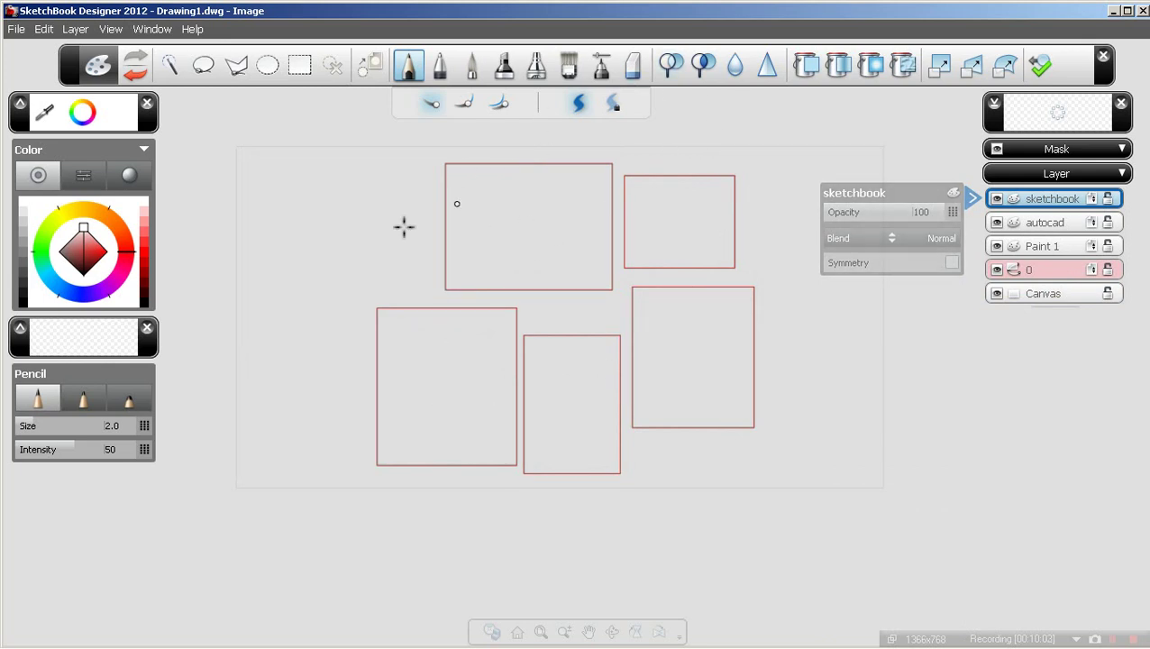
click(22, 304)
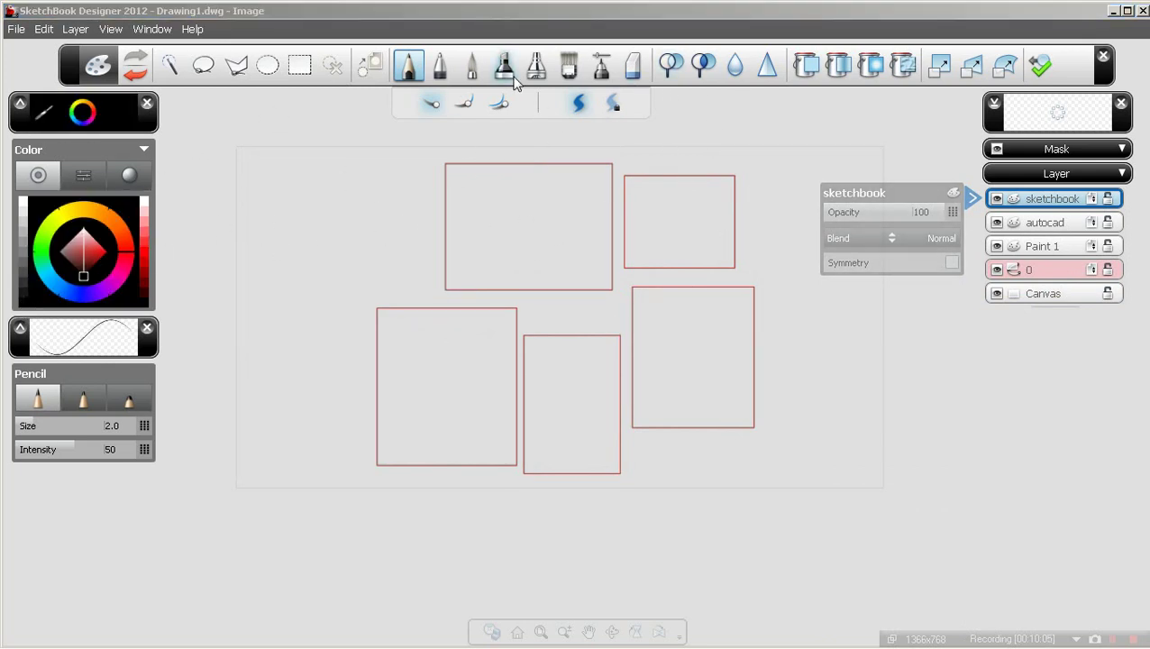
drag(80, 450, 139, 448)
drag(49, 429, 140, 425)
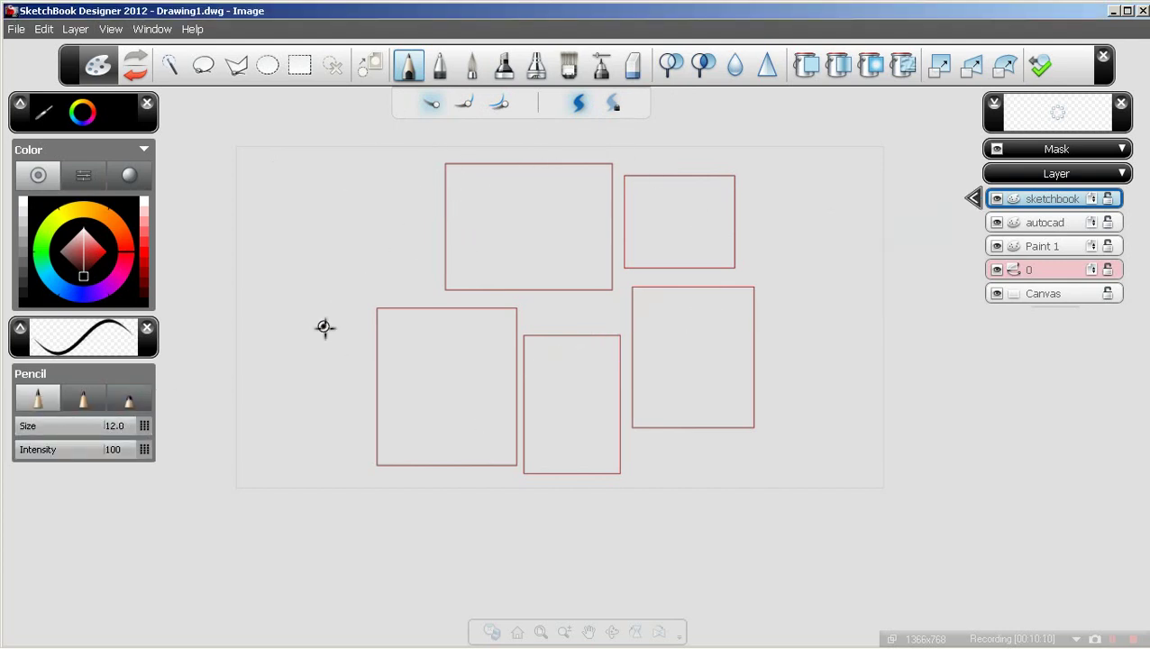
click(129, 398)
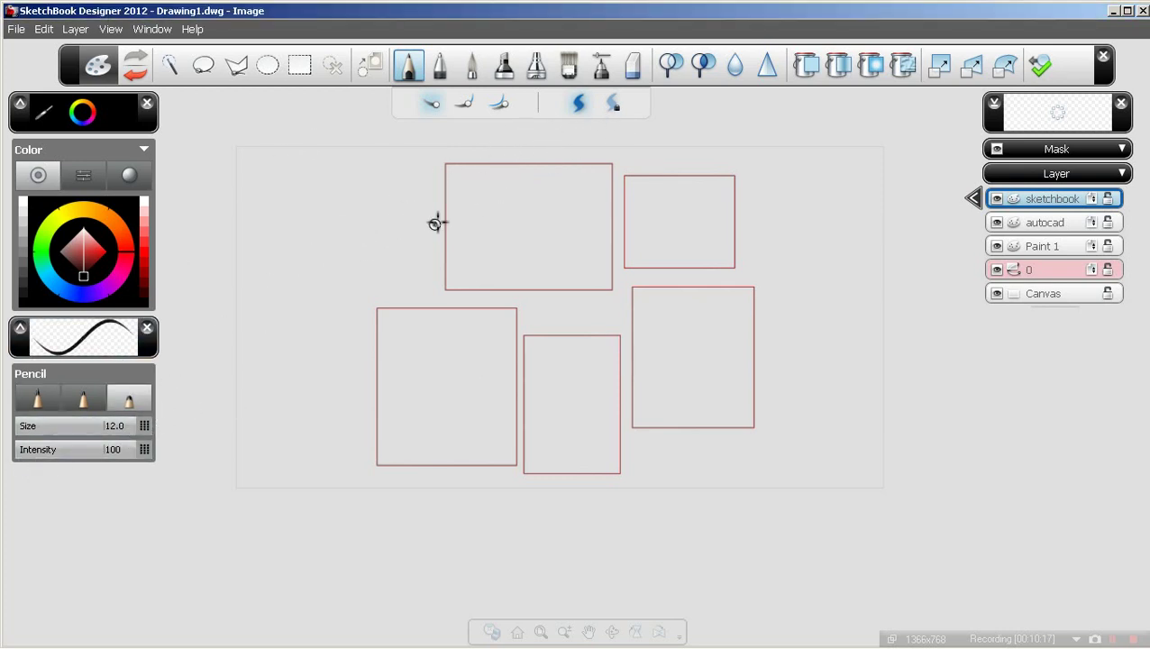
Step: Freehand-sketch overlapping room boxes over the red rectangles, including an upper box
mouse_move(411, 225)
mouse_down()
mouse_move(412, 354)
mouse_move(460, 229)
mouse_move(547, 226)
mouse_move(571, 361)
mouse_up()
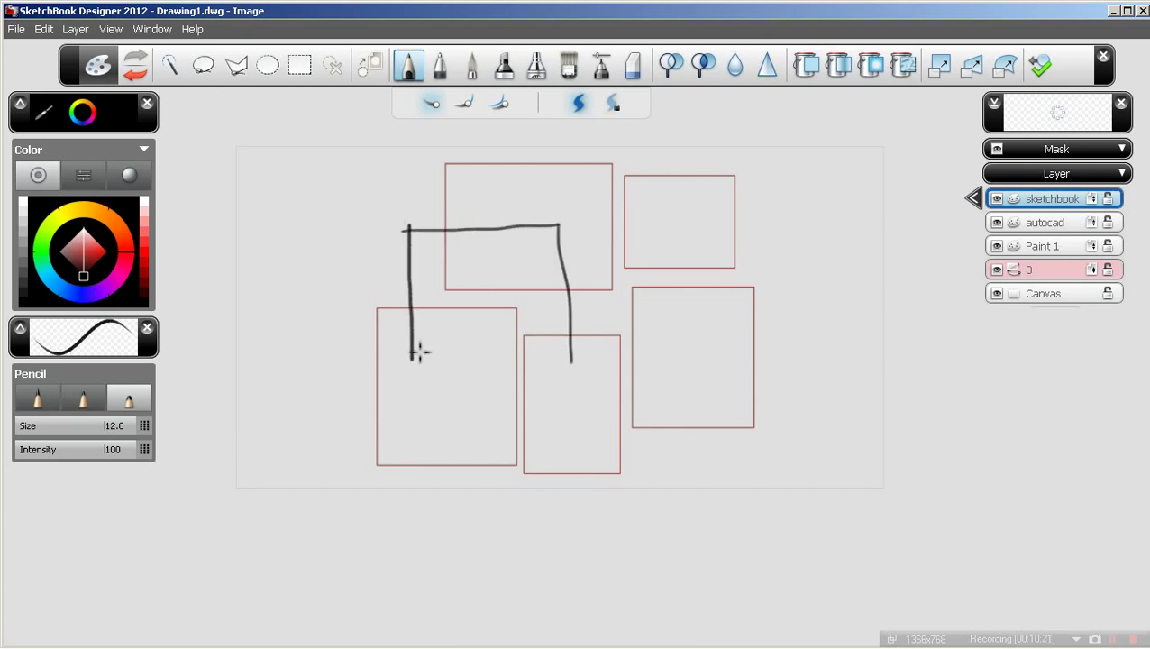
drag(411, 353, 580, 347)
mouse_move(553, 301)
mouse_down()
mouse_move(552, 406)
mouse_move(604, 306)
mouse_move(682, 305)
mouse_move(687, 413)
mouse_up()
drag(540, 396, 701, 384)
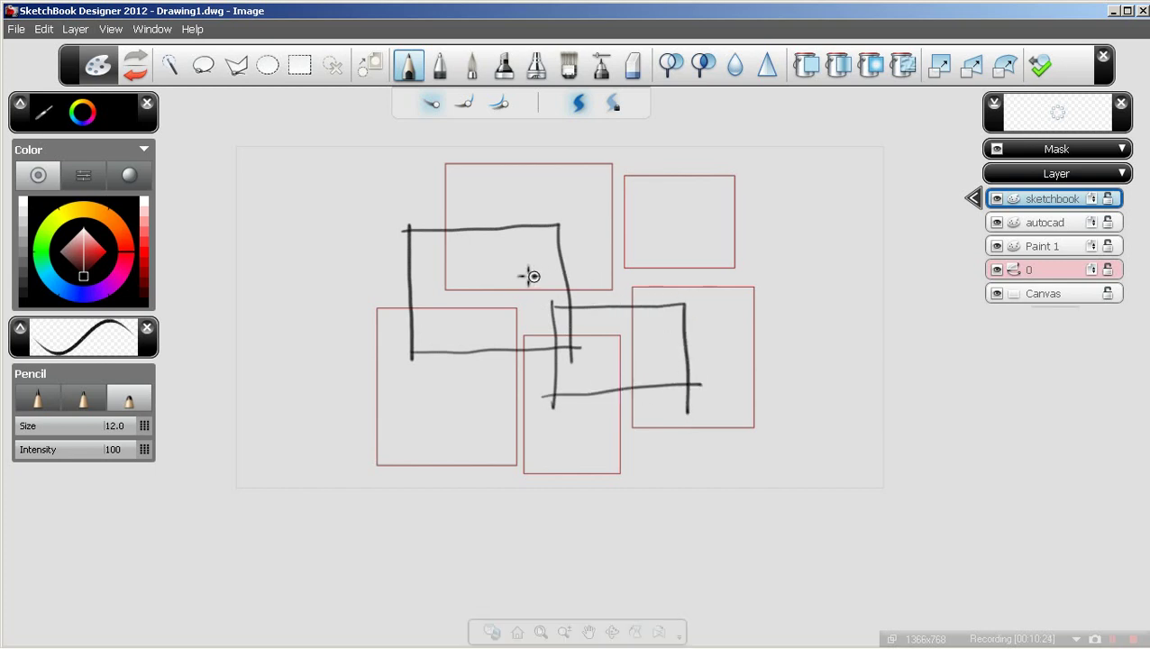
mouse_move(505, 260)
mouse_down()
mouse_move(506, 328)
mouse_move(538, 377)
mouse_move(626, 374)
mouse_move(627, 258)
mouse_move(624, 378)
mouse_up()
drag(504, 263, 633, 264)
drag(527, 169, 527, 303)
mouse_move(515, 191)
mouse_down()
mouse_move(652, 194)
mouse_move(672, 235)
mouse_move(672, 304)
mouse_up()
drag(526, 291, 672, 291)
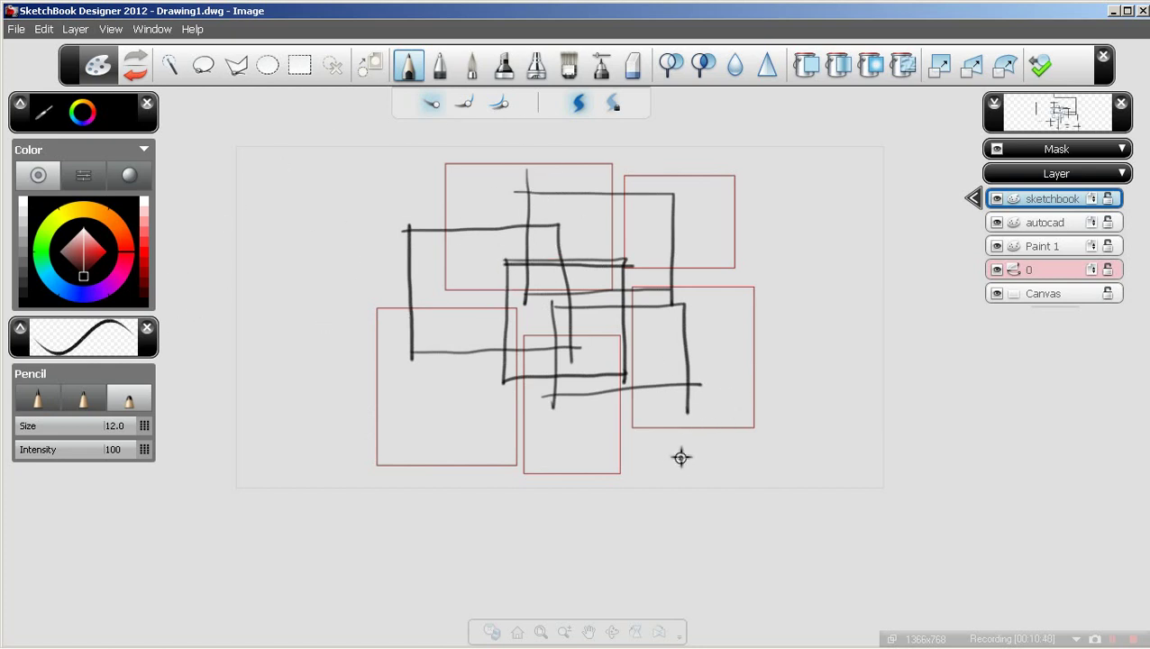
Step: Sketch a small divided block below the right-hand boxes
drag(683, 466, 769, 447)
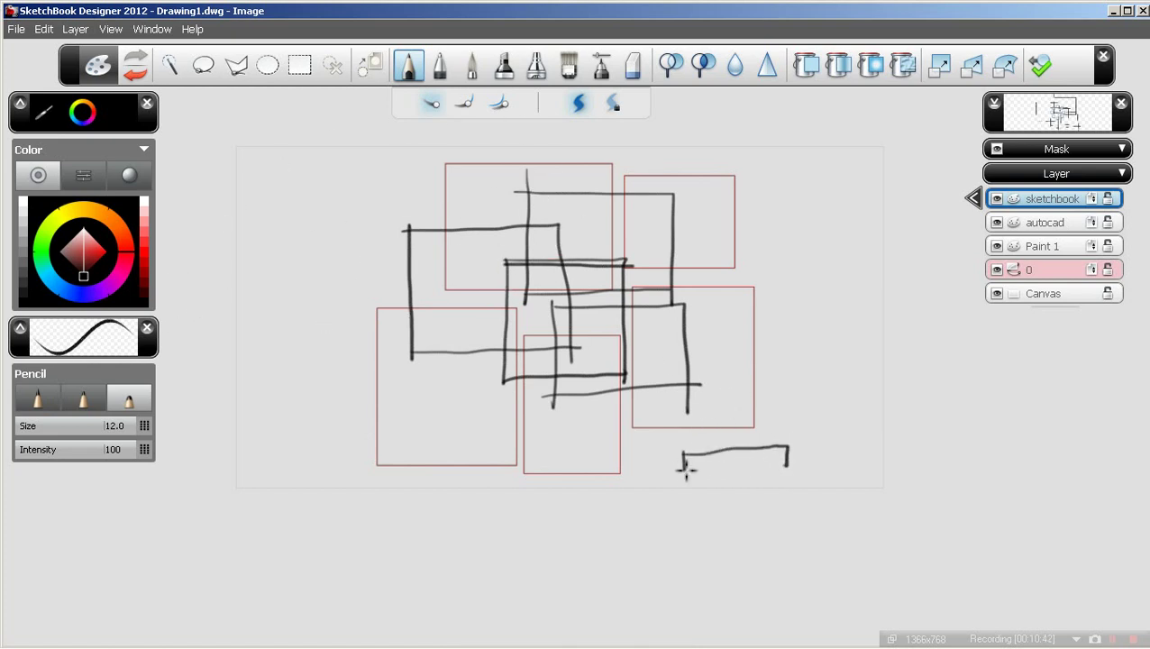
mouse_move(693, 469)
mouse_down()
mouse_move(778, 467)
mouse_move(730, 452)
mouse_move(702, 461)
mouse_move(789, 457)
mouse_up()
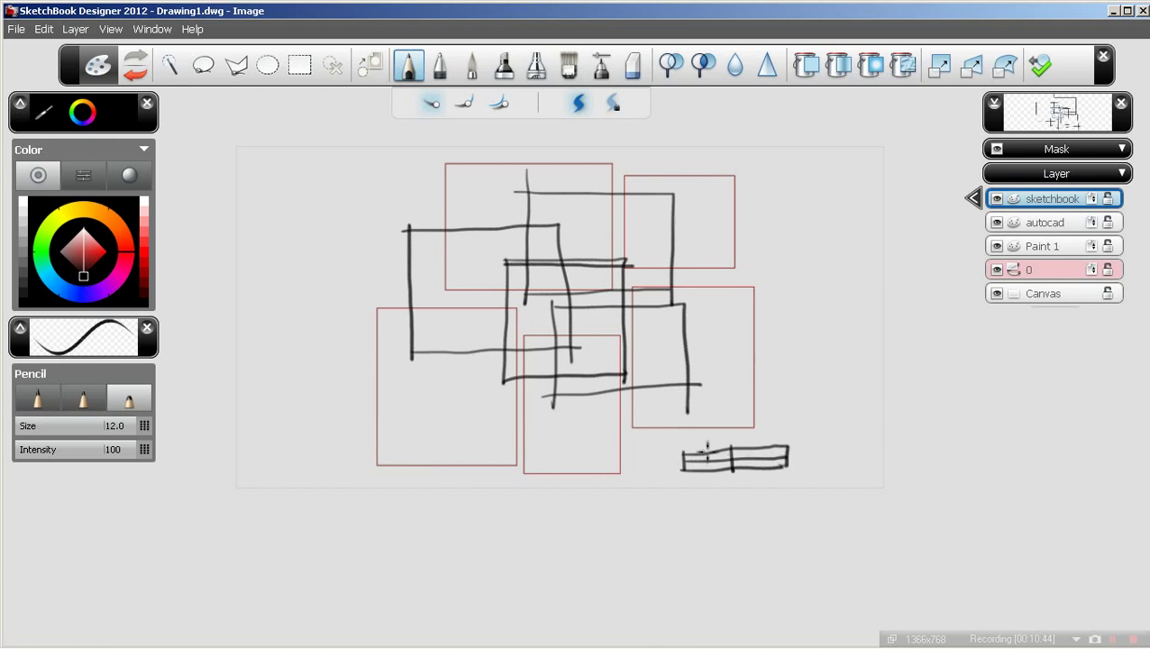
drag(707, 450, 708, 472)
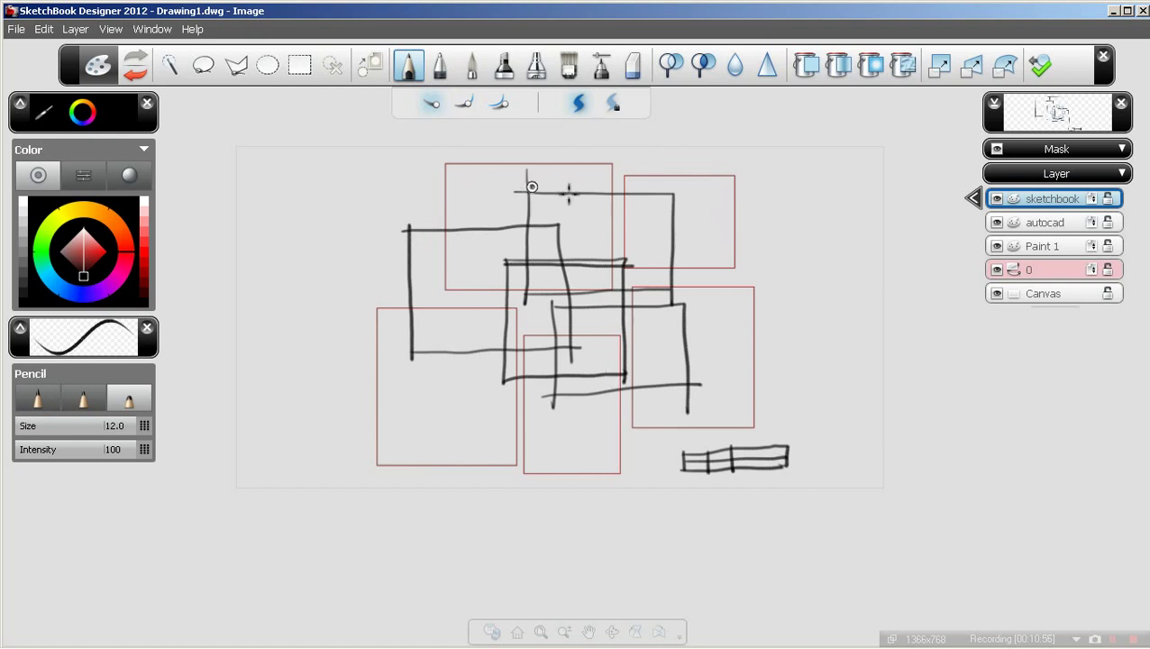
Step: Switch to the middle pen nib at intensity 100 and mark LR in red
click(440, 65)
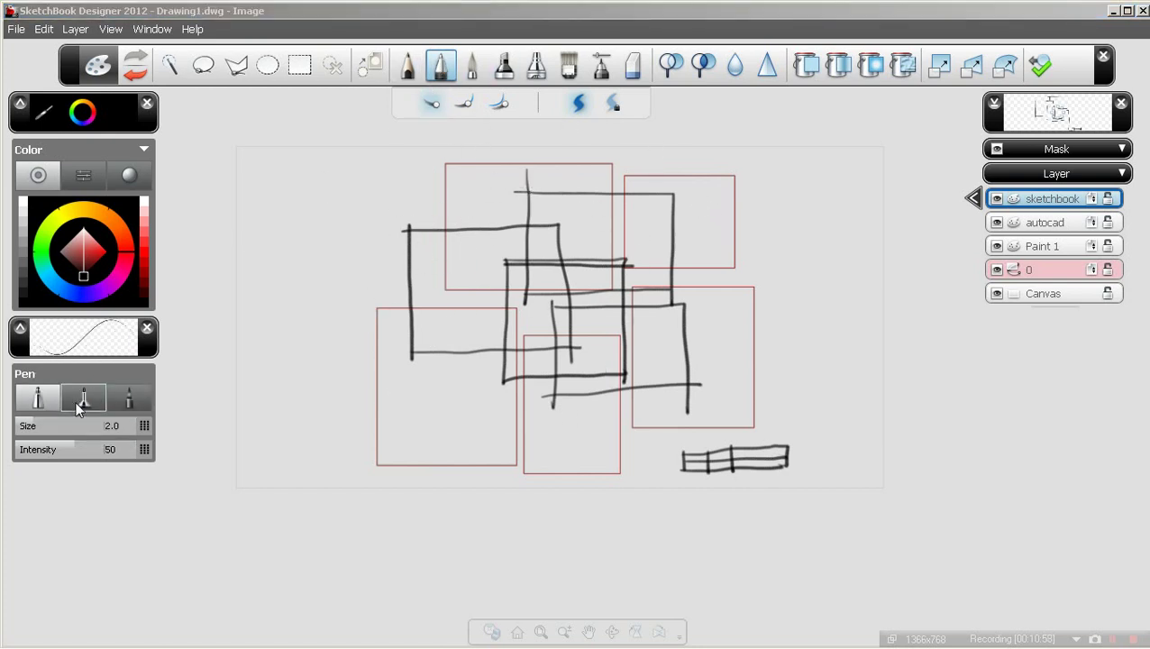
click(84, 397)
drag(103, 449, 149, 445)
click(142, 258)
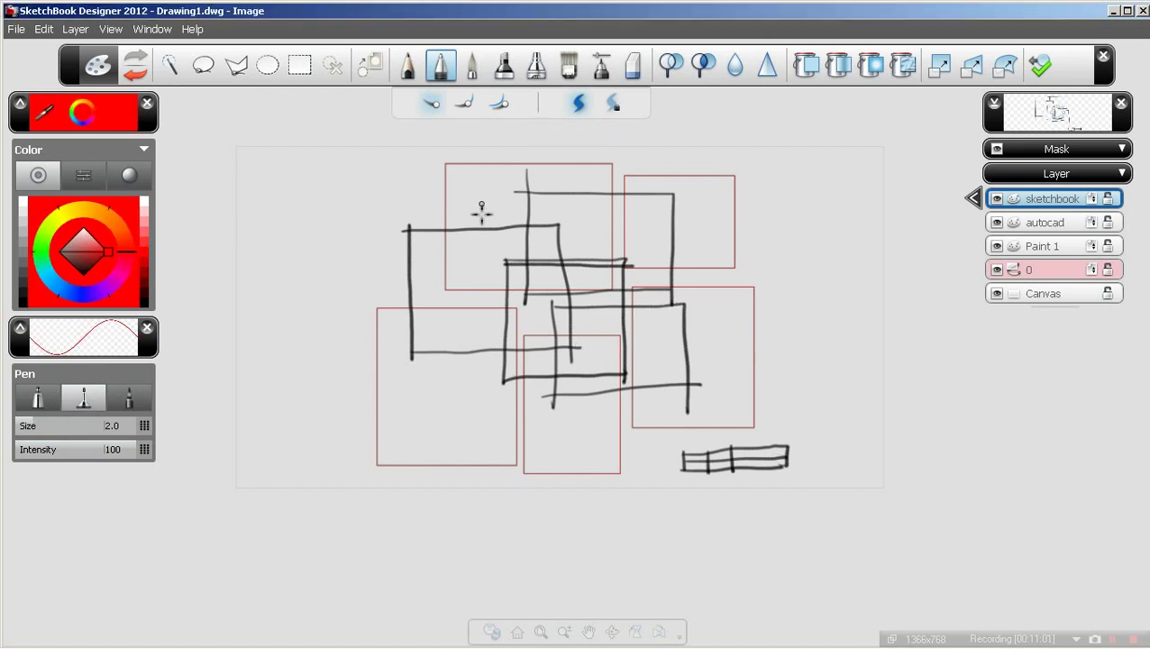
mouse_move(428, 264)
mouse_down()
mouse_move(441, 280)
mouse_move(466, 281)
mouse_up()
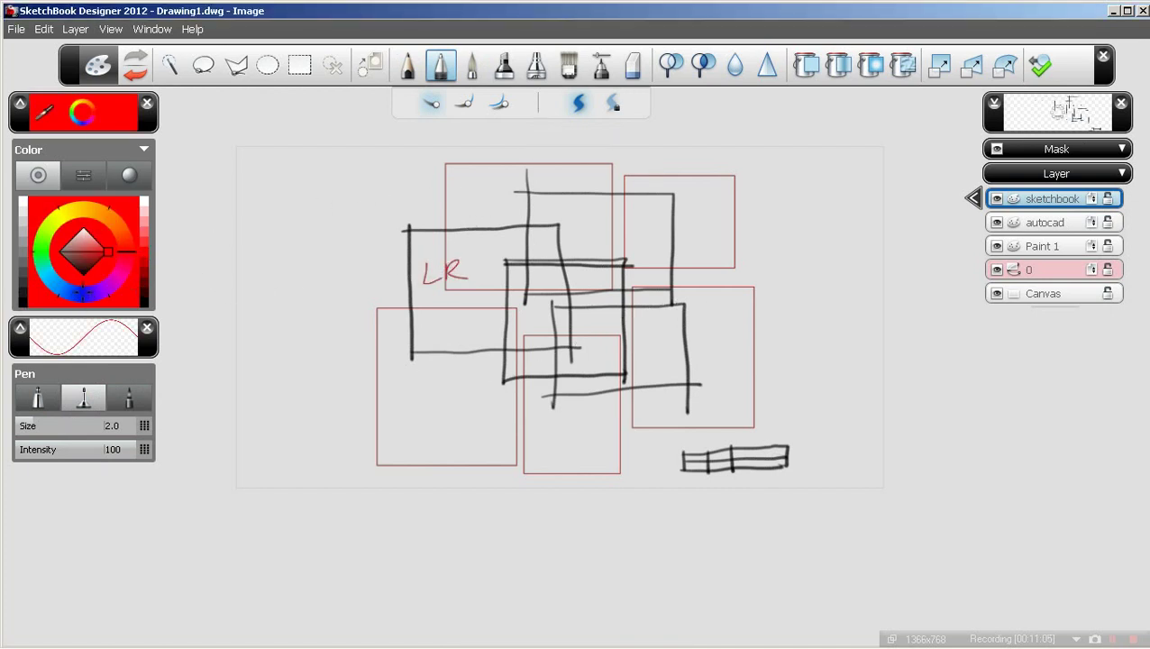
Step: Write LR, DR and BR room labels in dark blue
click(83, 294)
click(140, 287)
mouse_move(429, 295)
mouse_down()
mouse_move(433, 317)
mouse_move(477, 319)
mouse_up()
drag(600, 331, 655, 343)
mouse_move(581, 222)
mouse_down()
mouse_move(582, 246)
mouse_move(616, 222)
mouse_move(634, 245)
mouse_up()
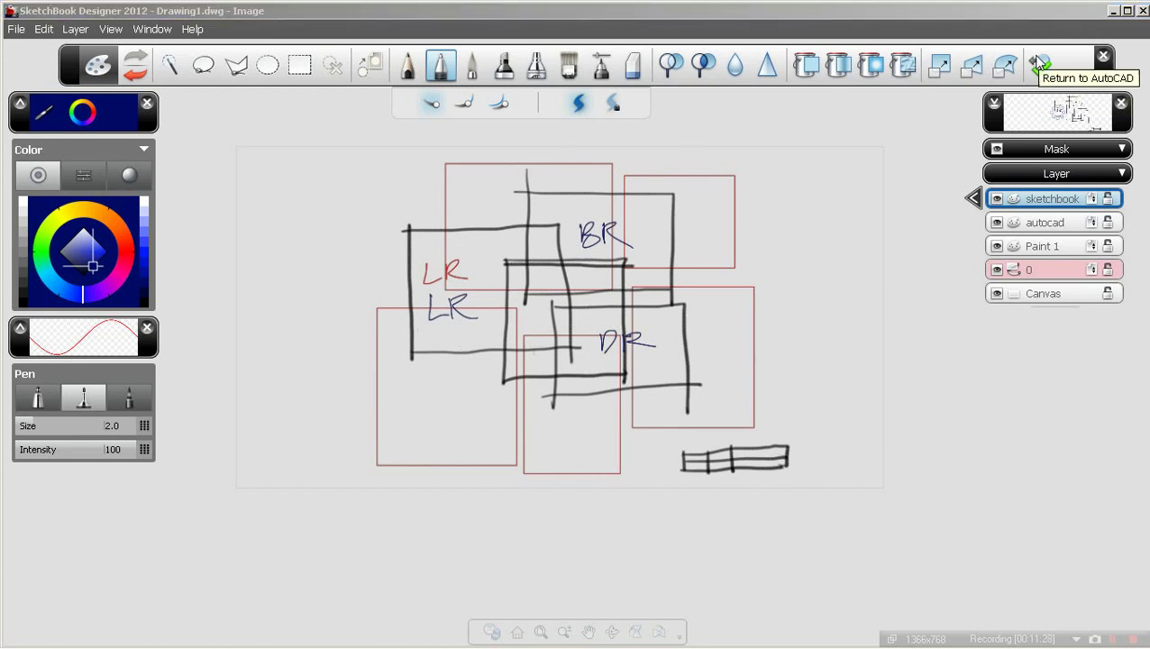
Step: Return to AutoCAD, choosing Save in the save-changes dialog
click(1039, 64)
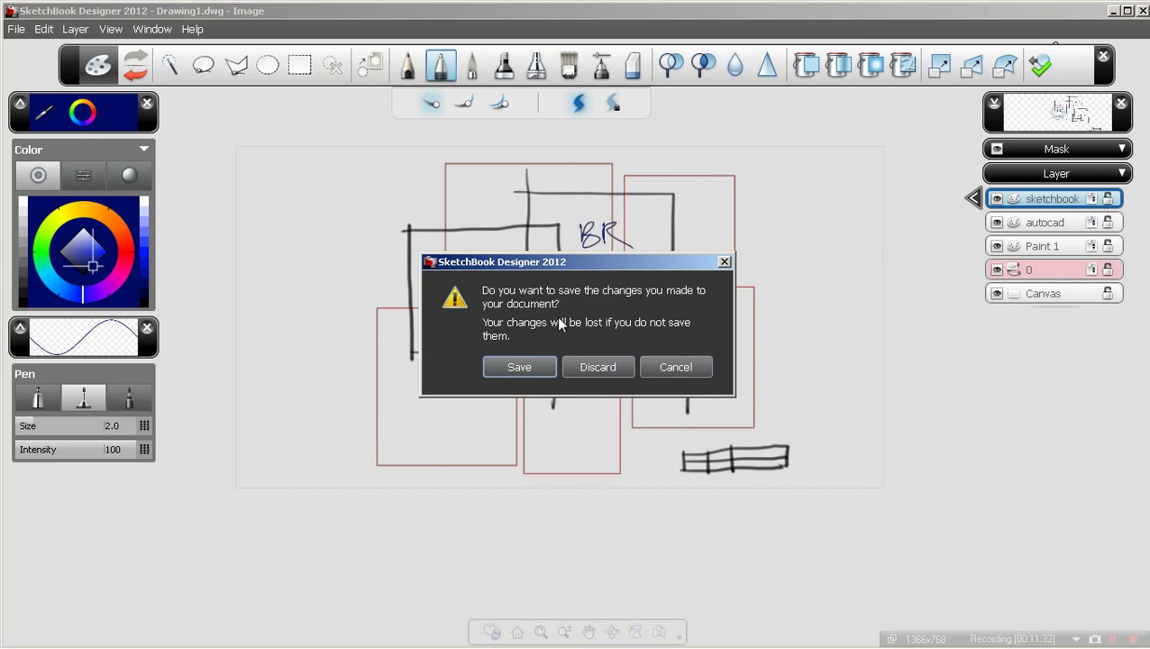
click(520, 367)
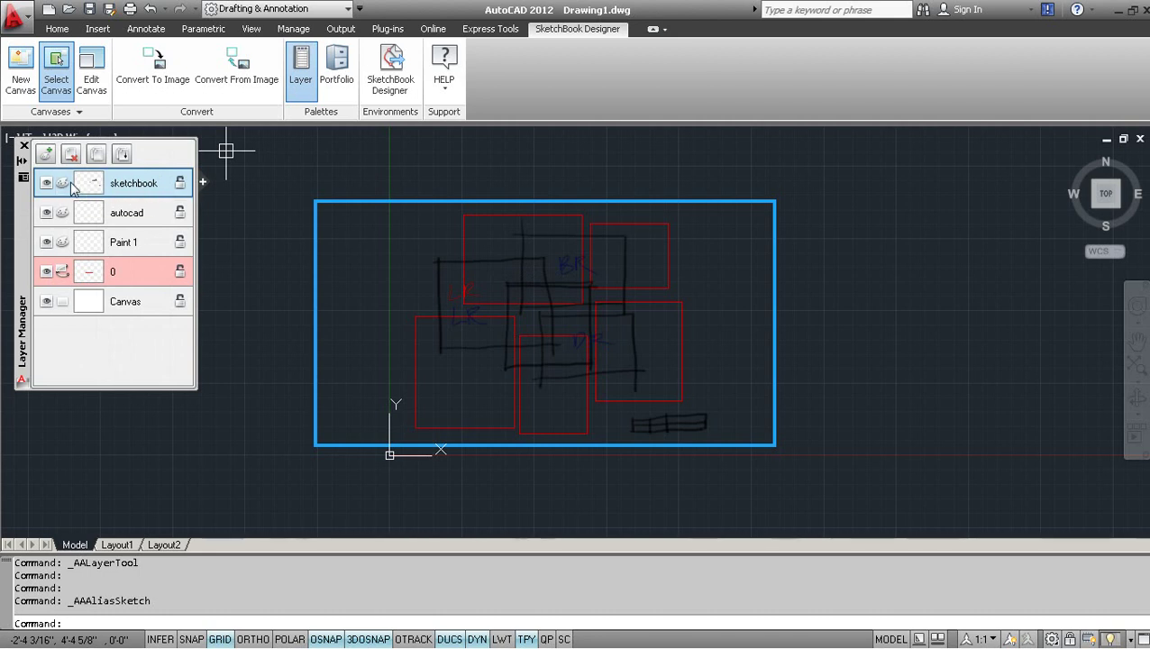
Step: Toggle the sketchbook layer off and on twice, then make autocad the active layer
click(47, 183)
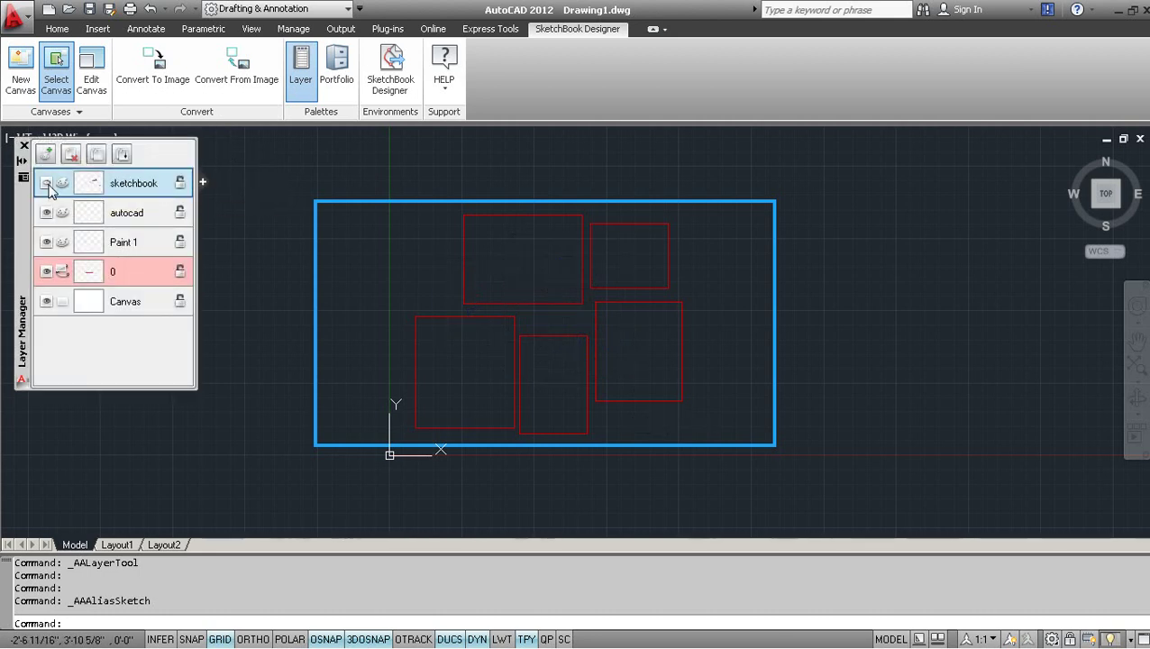
click(47, 183)
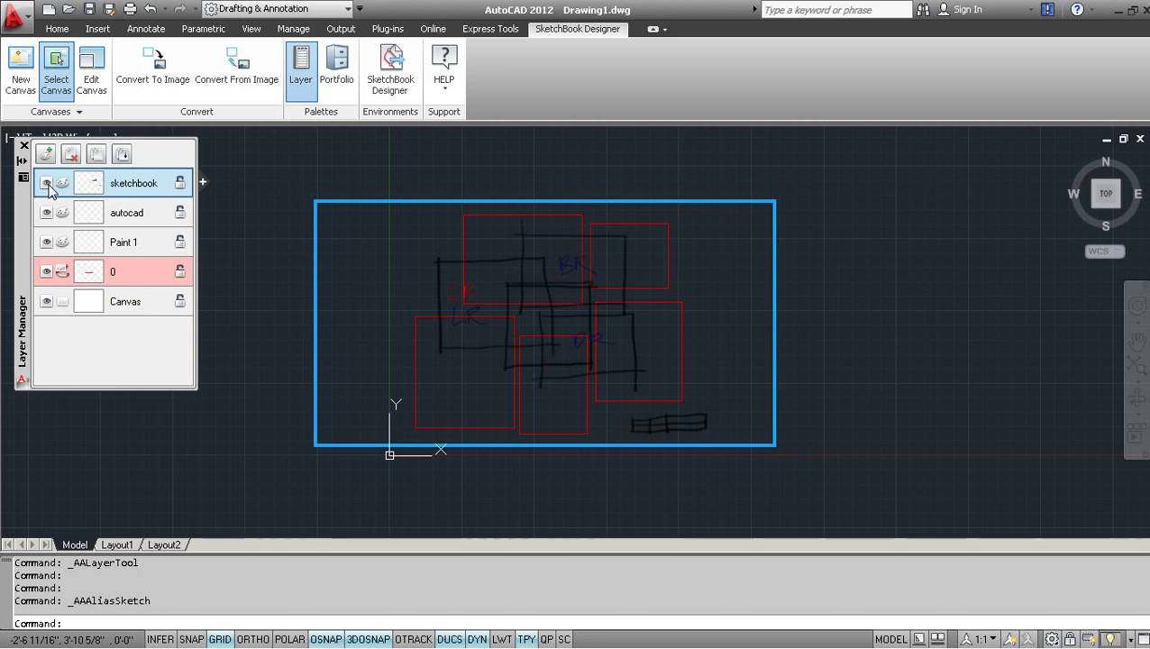
click(47, 183)
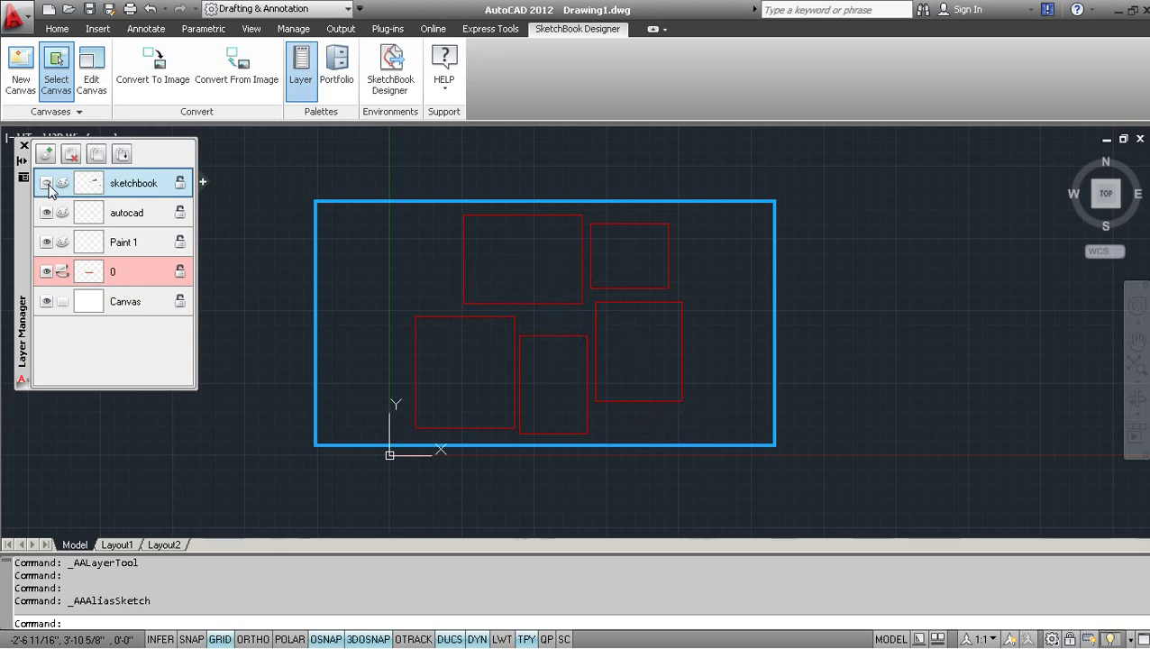
click(47, 183)
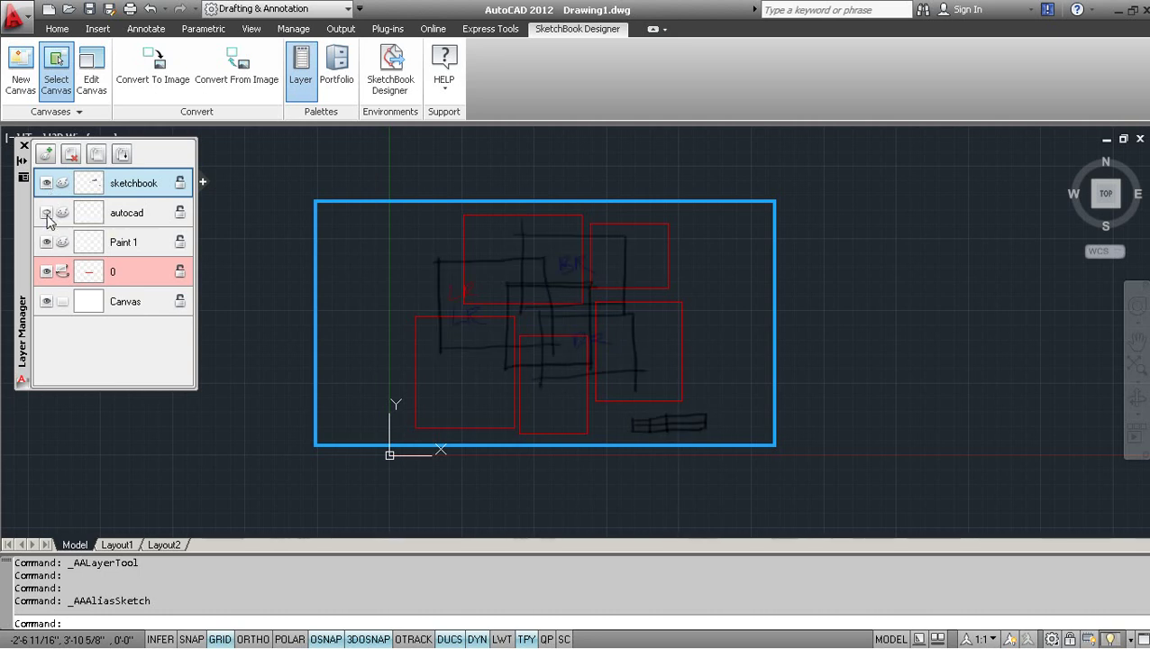
click(128, 224)
click(47, 273)
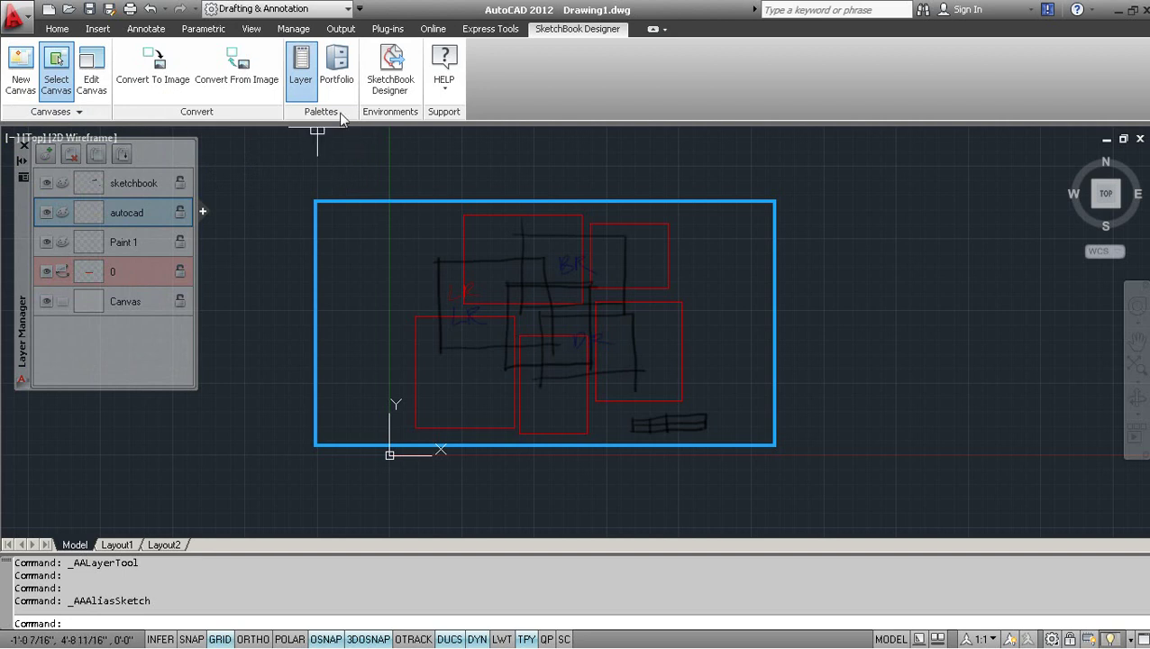
Step: Open Portfolio Manager and bring up the marking menu on the stored Image canvas
click(333, 81)
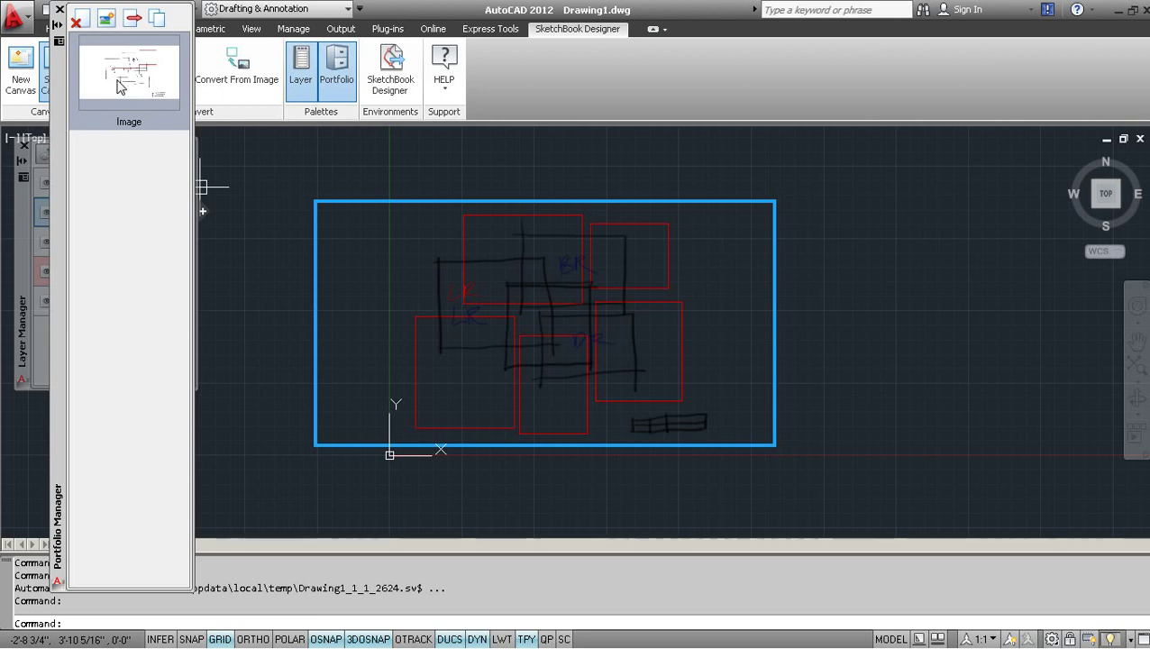
mouse_move(120, 85)
mouse_down()
mouse_move(72, 56)
mouse_move(120, 97)
mouse_move(115, 88)
mouse_up()
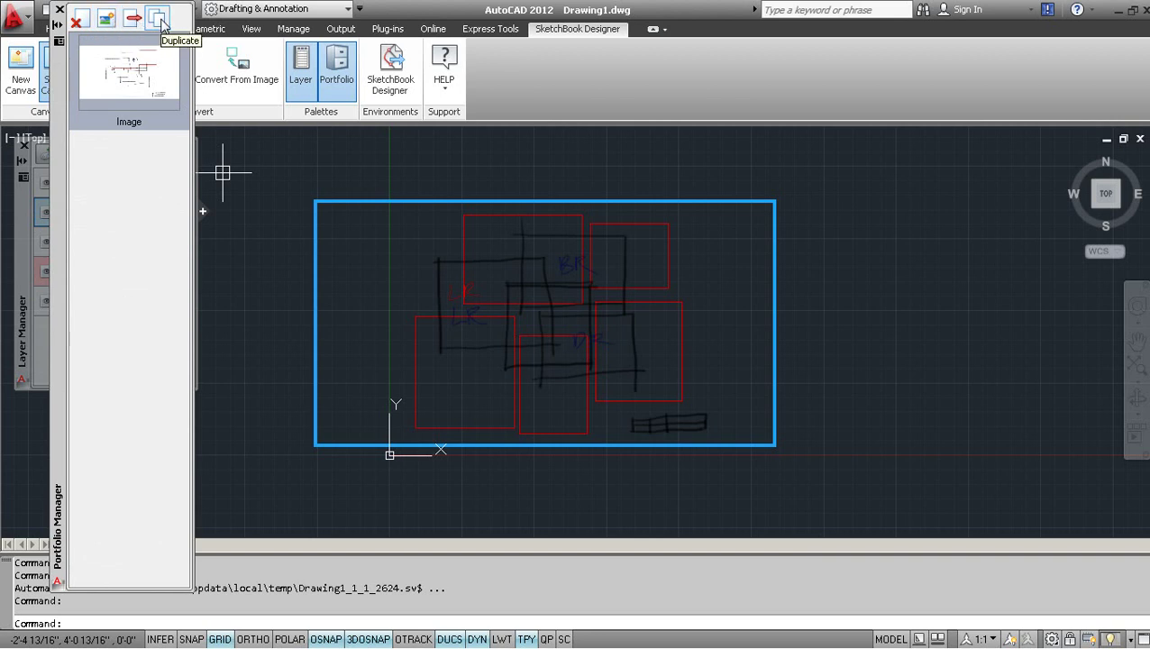
click(126, 81)
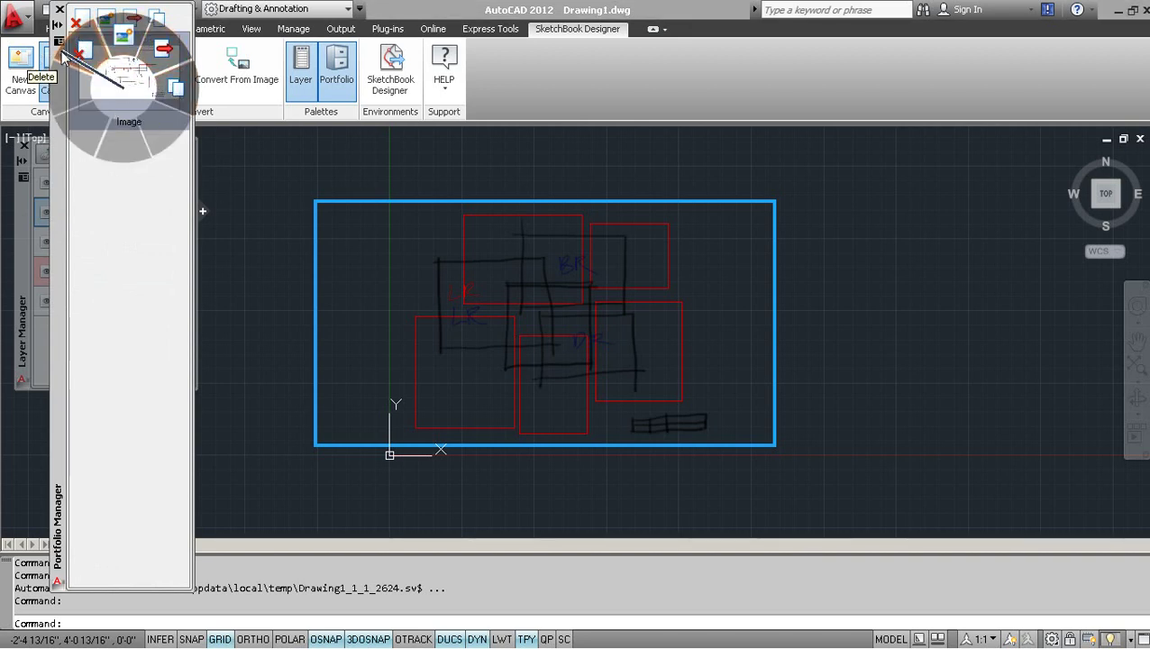
Step: Dismiss the Image menu, close Portfolio Manager, and start Select Canvas
click(126, 86)
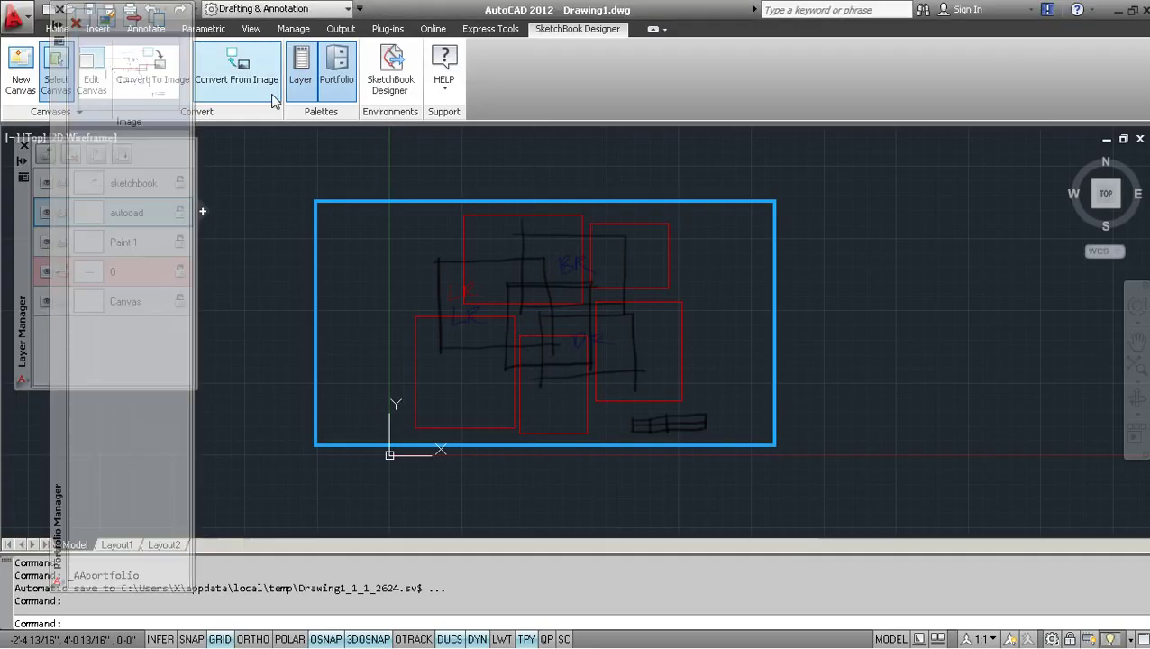
click(61, 10)
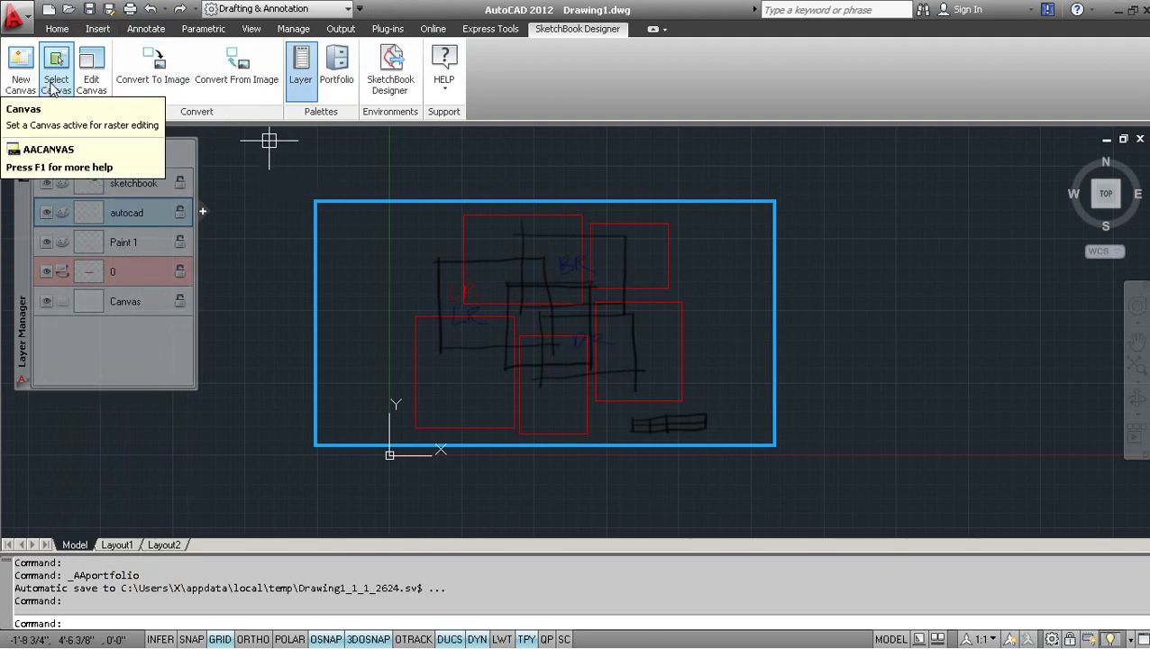
click(51, 86)
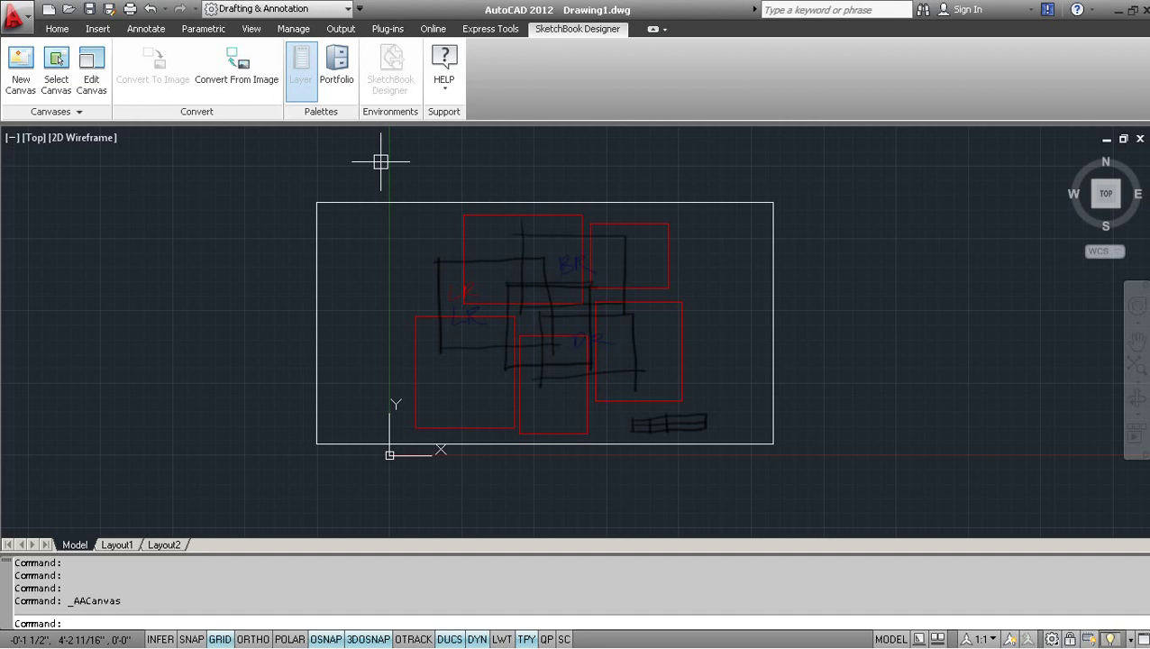
Step: Pick the sketch canvas and try scaling and resizing it, cancelling both canvas edits
click(369, 175)
click(250, 237)
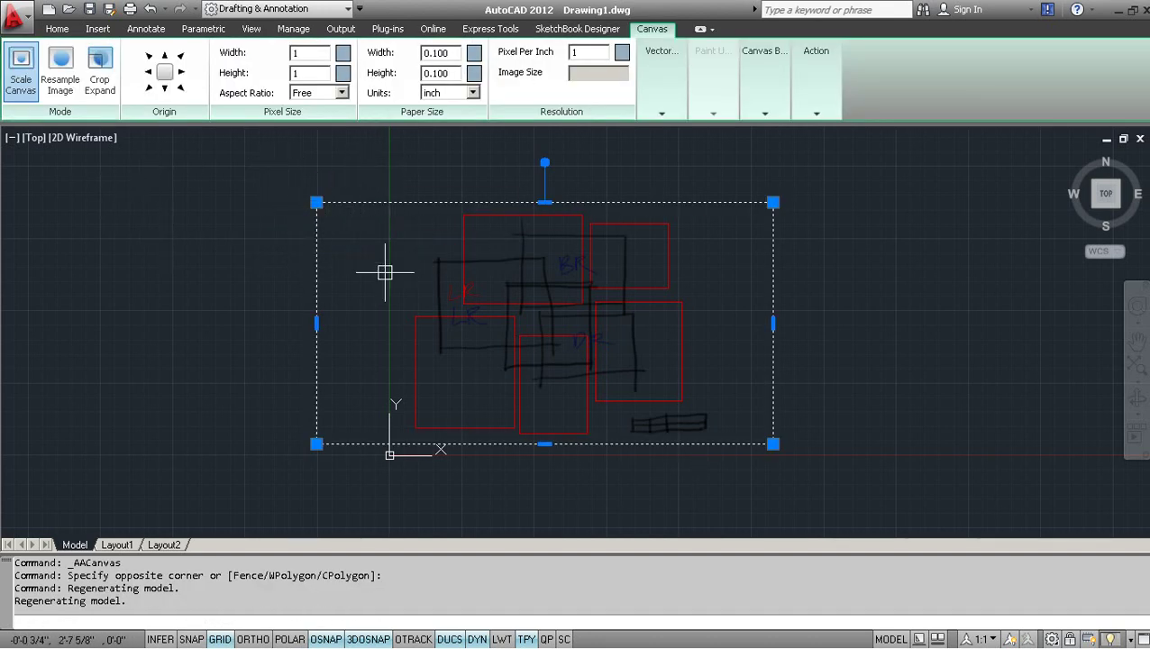
click(23, 99)
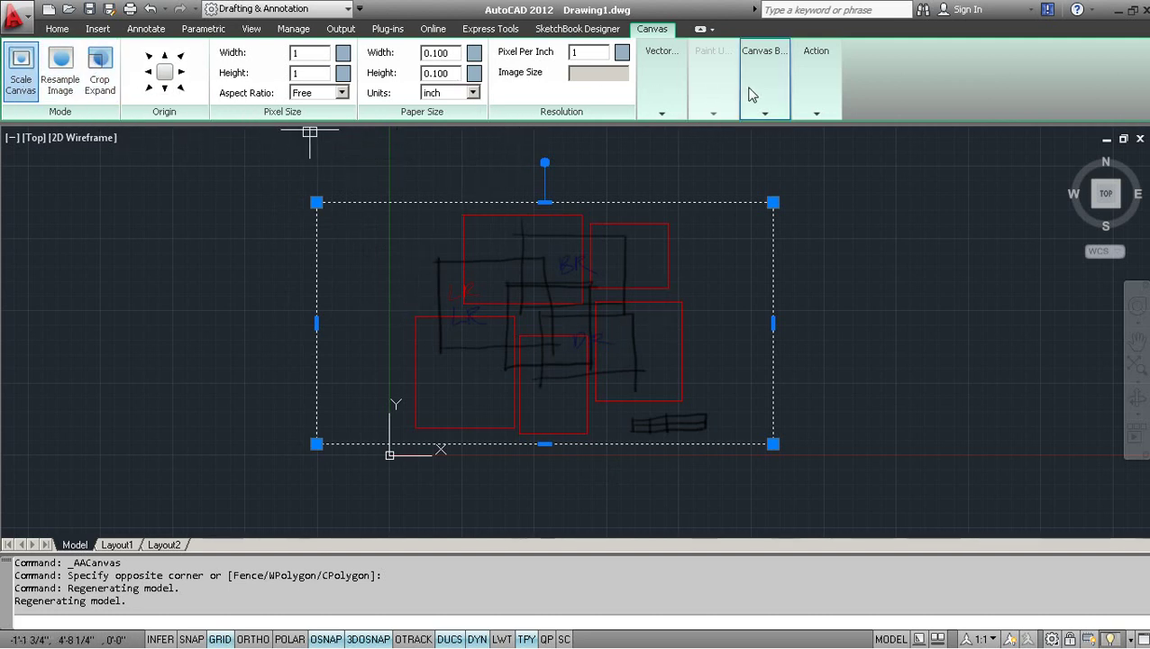
mouse_move(680, 101)
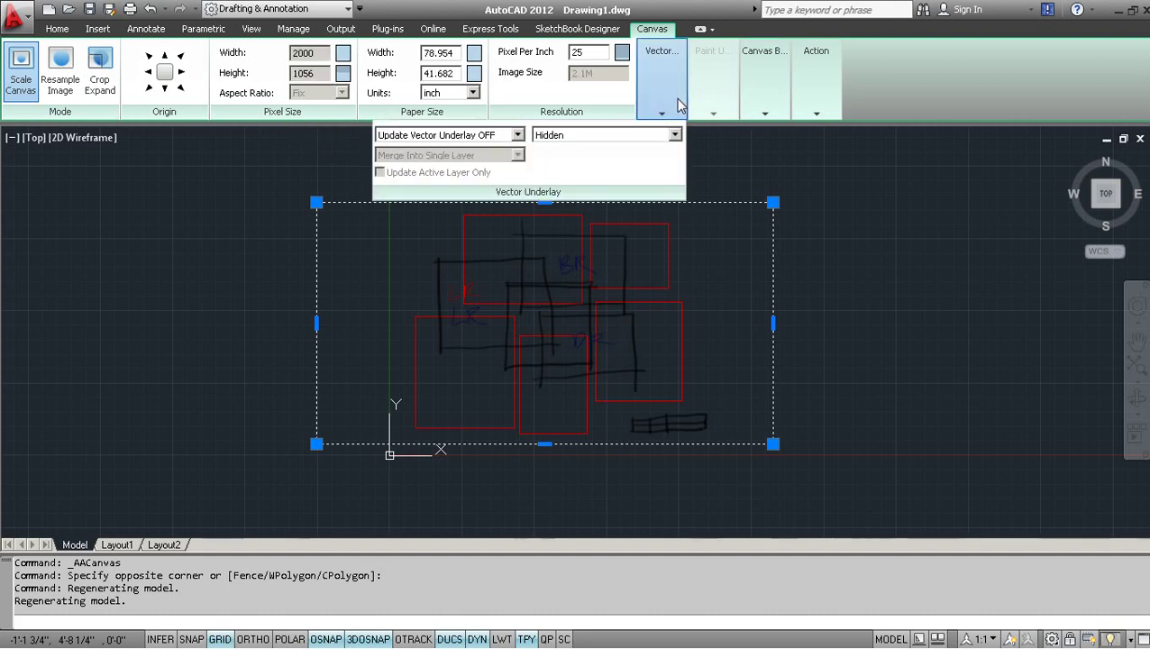
click(808, 167)
click(826, 278)
key(Escape)
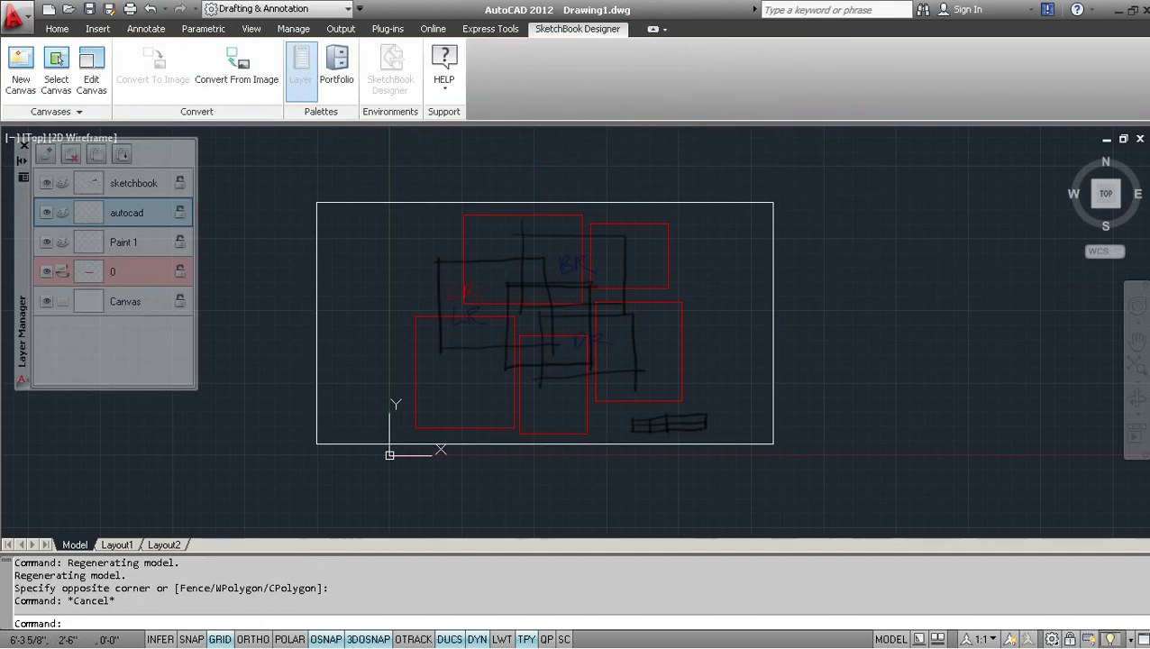
click(78, 77)
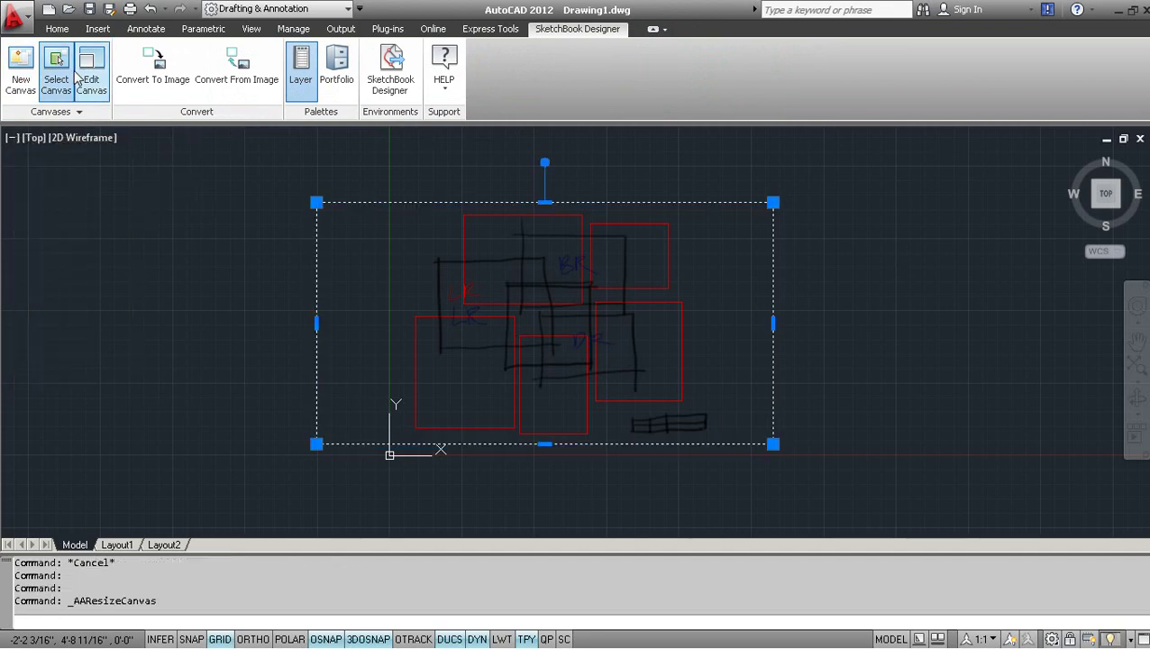
key(Escape)
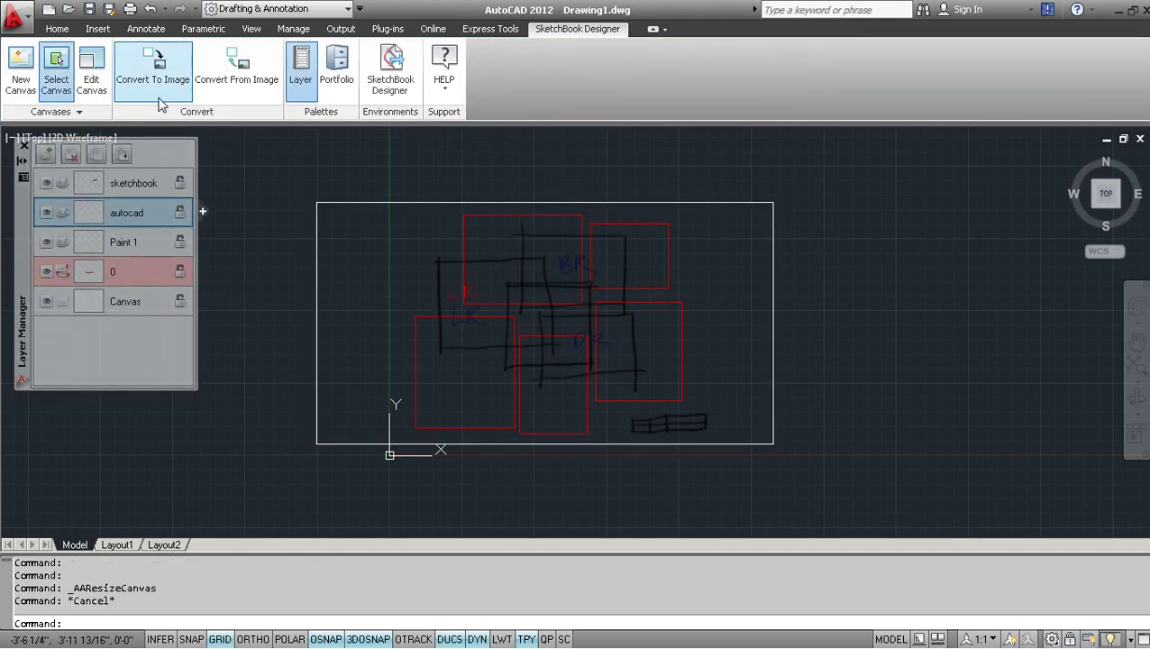
Step: Switch to the Home tab, zoom and pan in, and select the top-left red rectangle
click(56, 72)
click(134, 277)
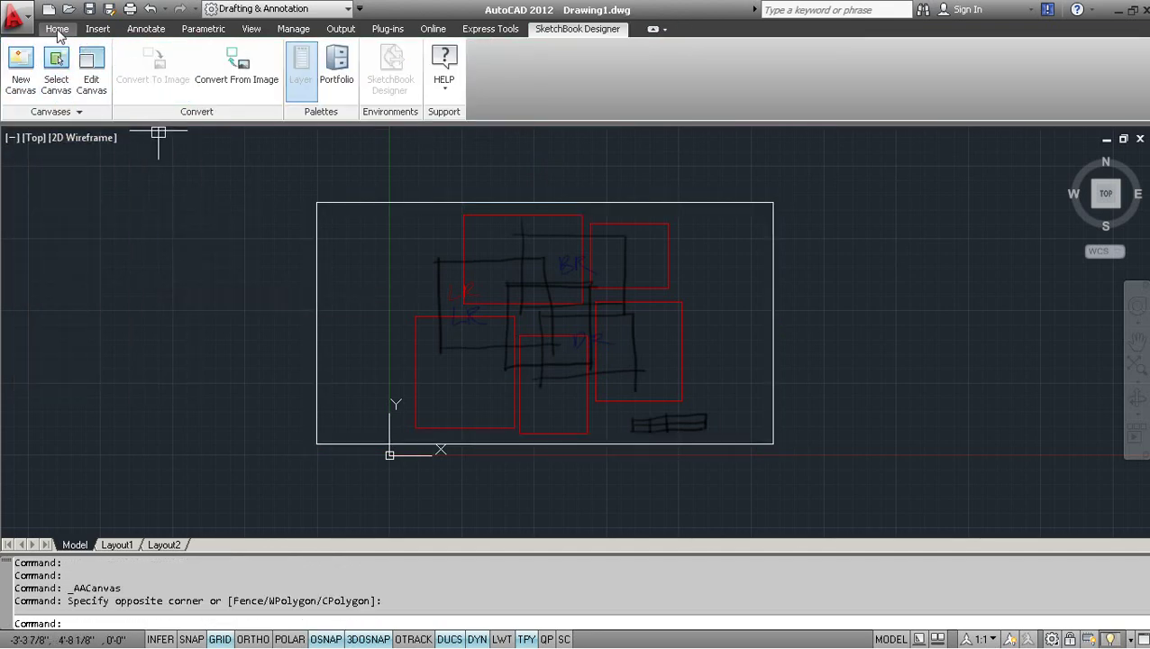
click(56, 29)
scroll(541, 278, up, 2)
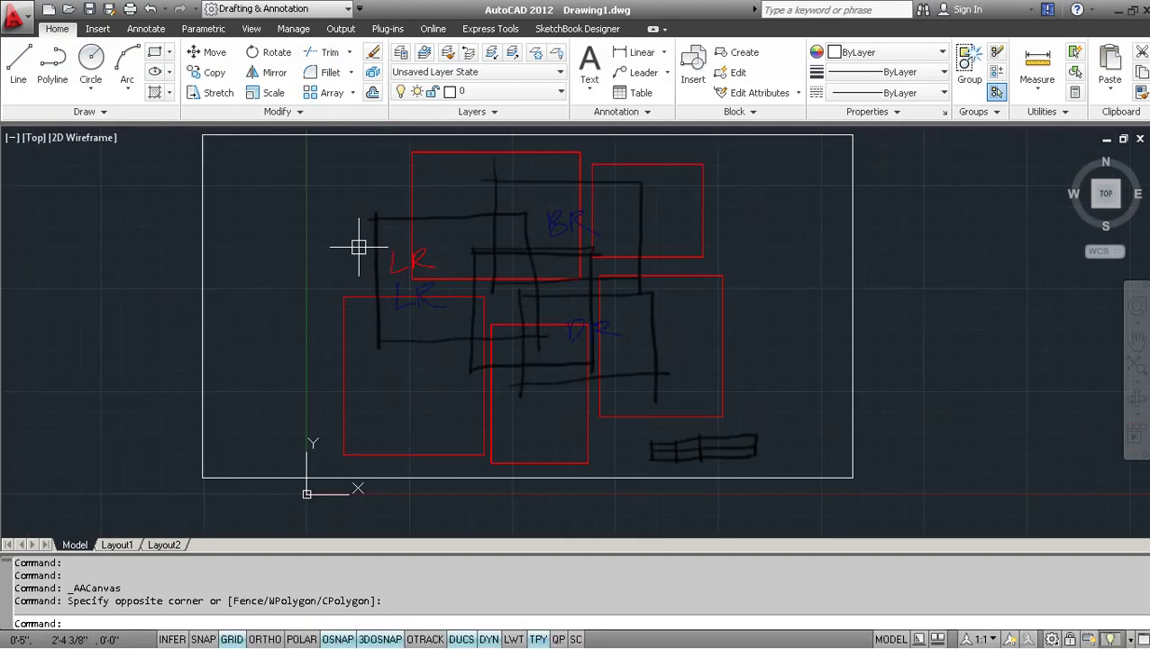
middle_drag(541, 262, 524, 282)
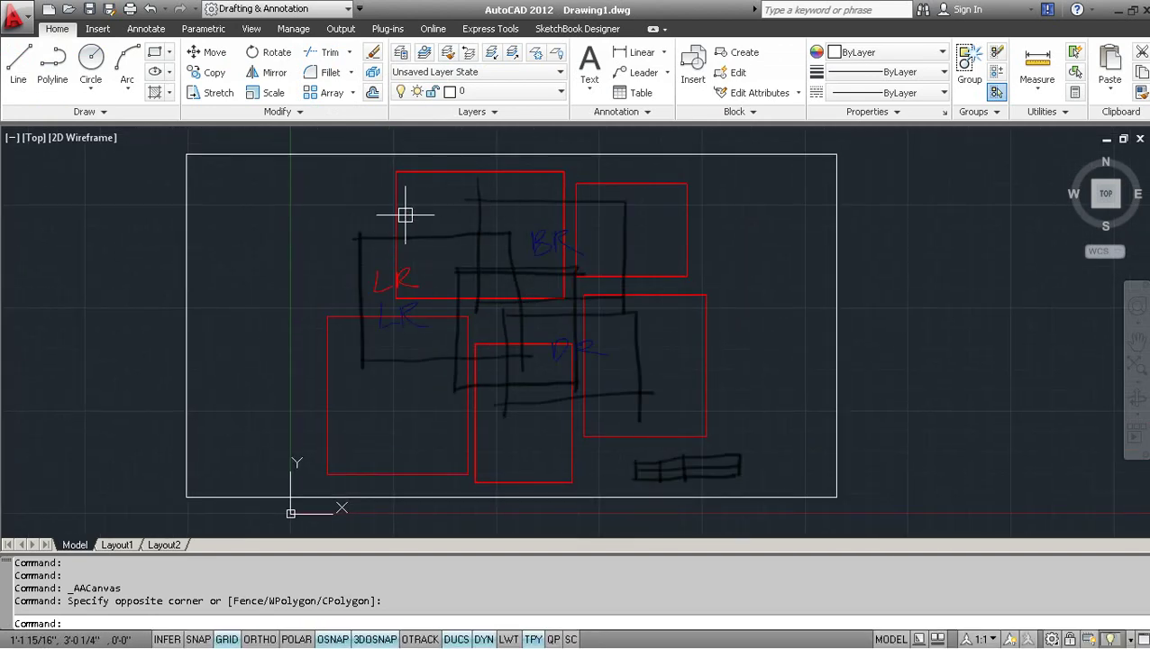
click(395, 188)
Step: Attempt a stretch and two erases on the room rectangles, cancelling each one
mouse_move(430, 225)
middle_down()
mouse_move(436, 210)
mouse_move(467, 222)
middle_up()
scroll(465, 220, up, 2)
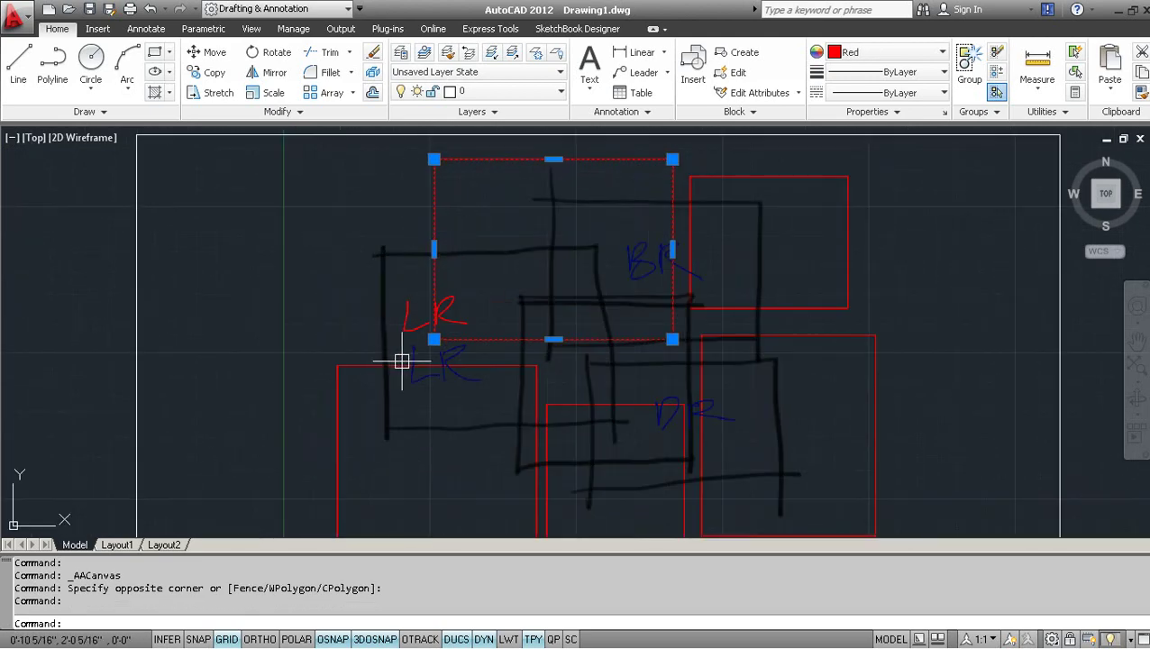
click(434, 339)
key(Escape)
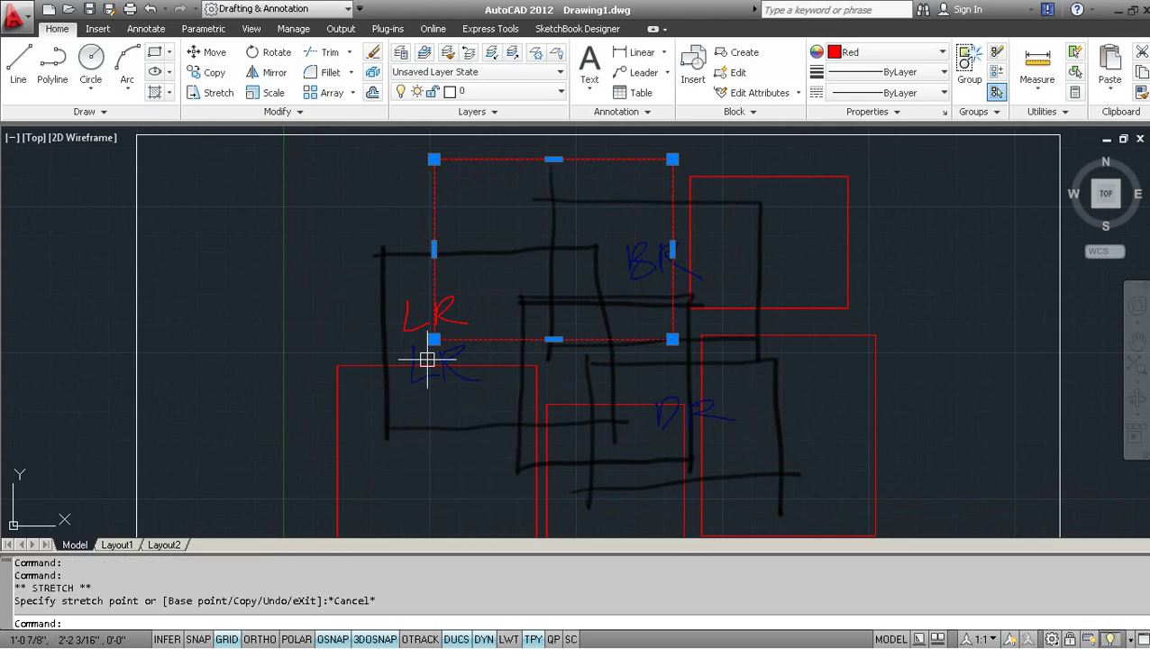
text(e)
key(Return)
mouse_move(662, 244)
middle_down()
mouse_move(621, 172)
mouse_move(615, 206)
middle_up()
click(584, 216)
click(583, 218)
text(e)
key(Return)
middle_drag(649, 276, 614, 234)
key(Escape)
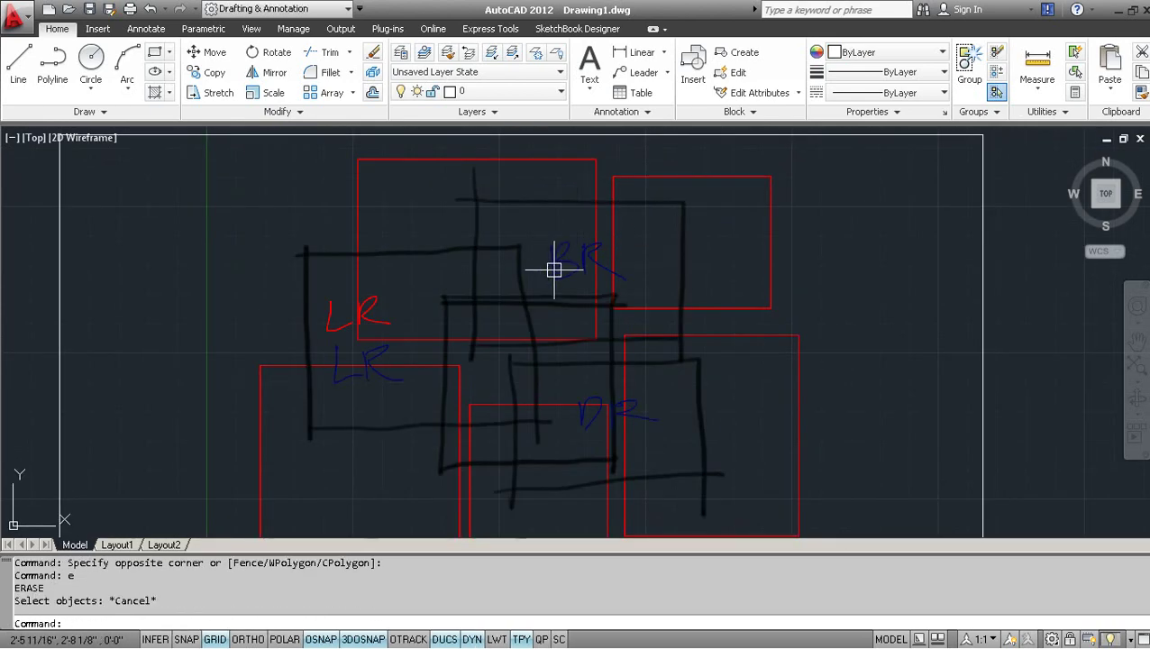
mouse_move(333, 339)
middle_down()
mouse_move(372, 273)
mouse_move(329, 297)
mouse_move(352, 275)
middle_up()
Step: Recolour the lower-left red rectangle green, briefly trying blue first
click(313, 292)
middle_drag(406, 436, 406, 420)
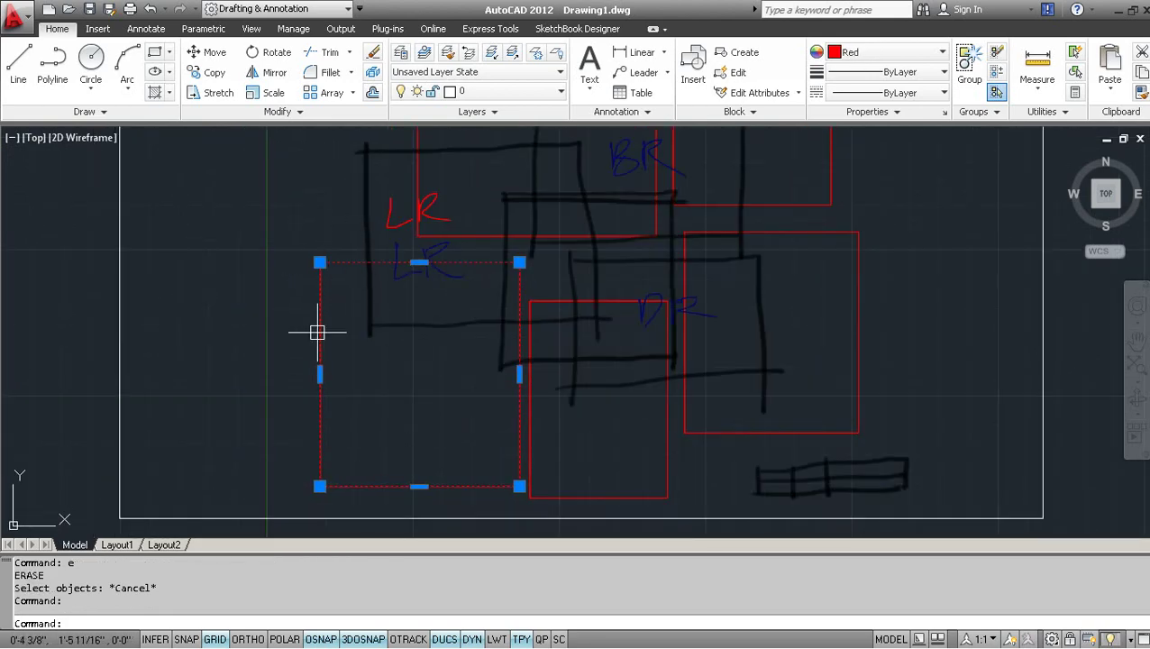
click(876, 51)
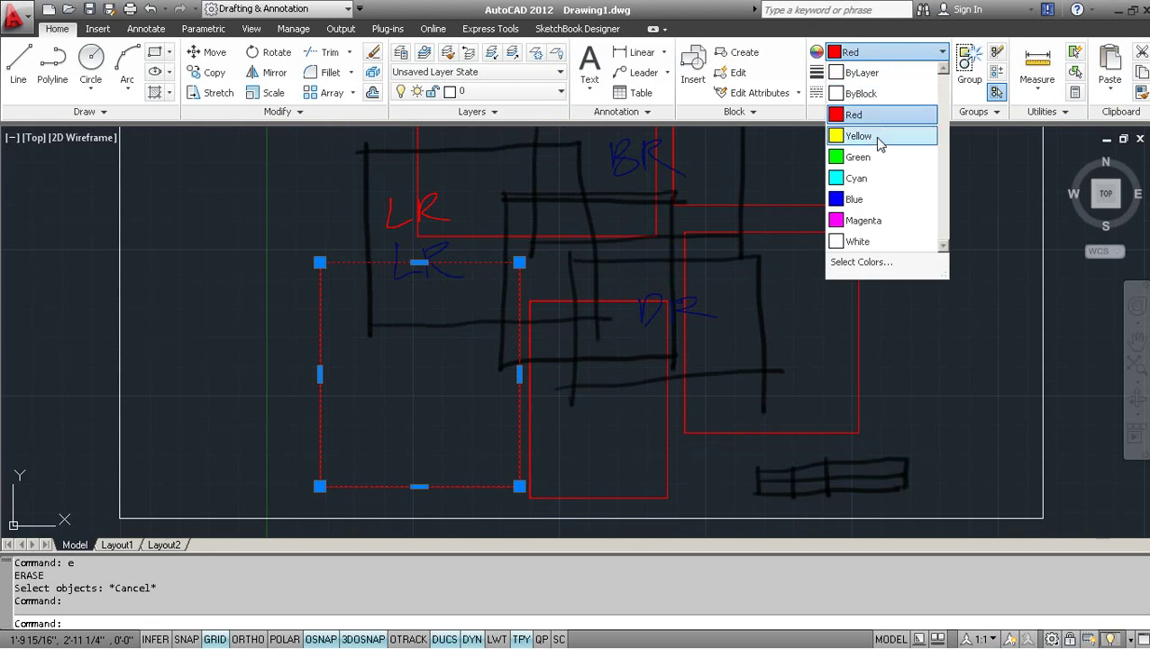
click(867, 202)
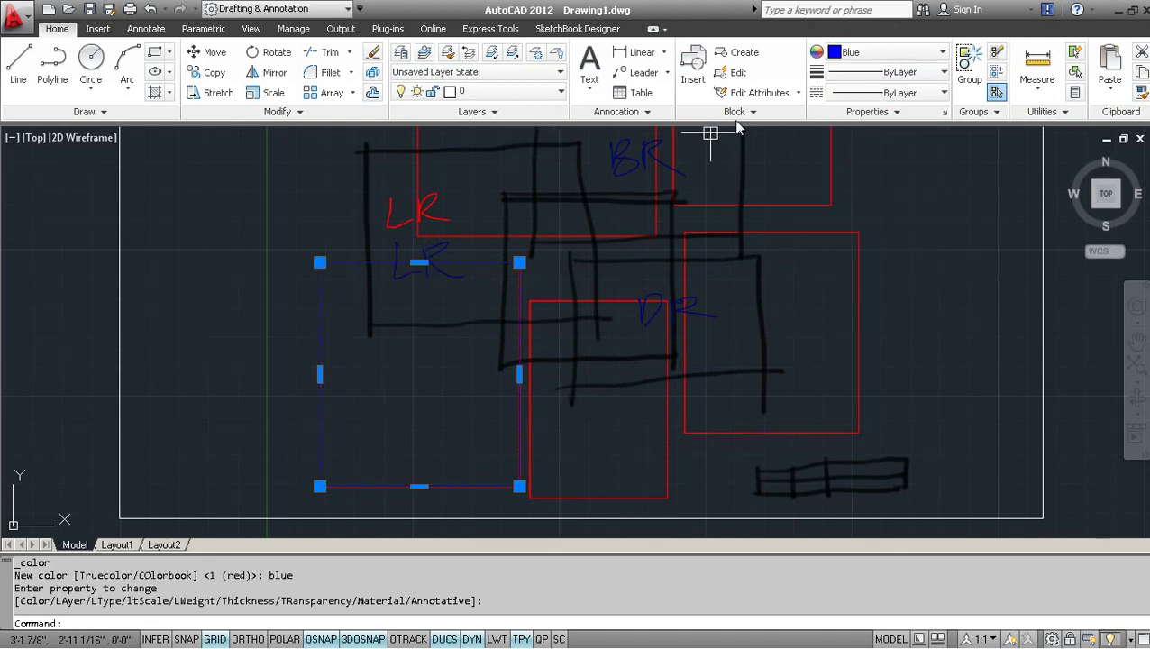
click(891, 52)
click(868, 157)
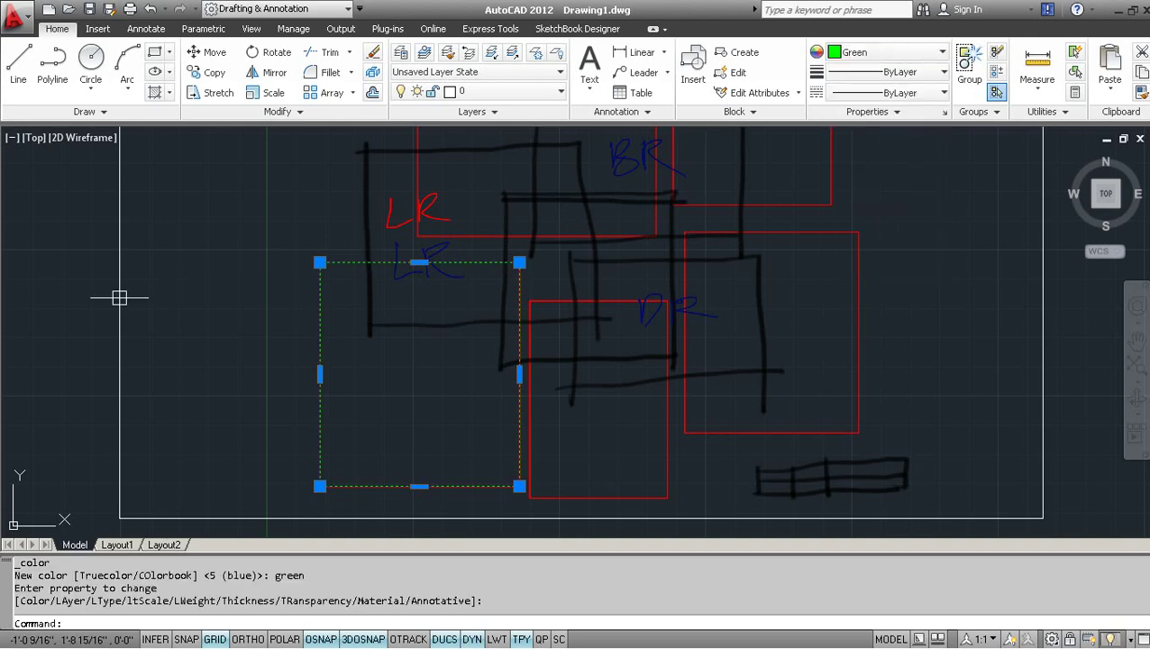
key(Escape)
key(Escape)
Step: Move the green rectangle up and to the left with the M command
click(359, 262)
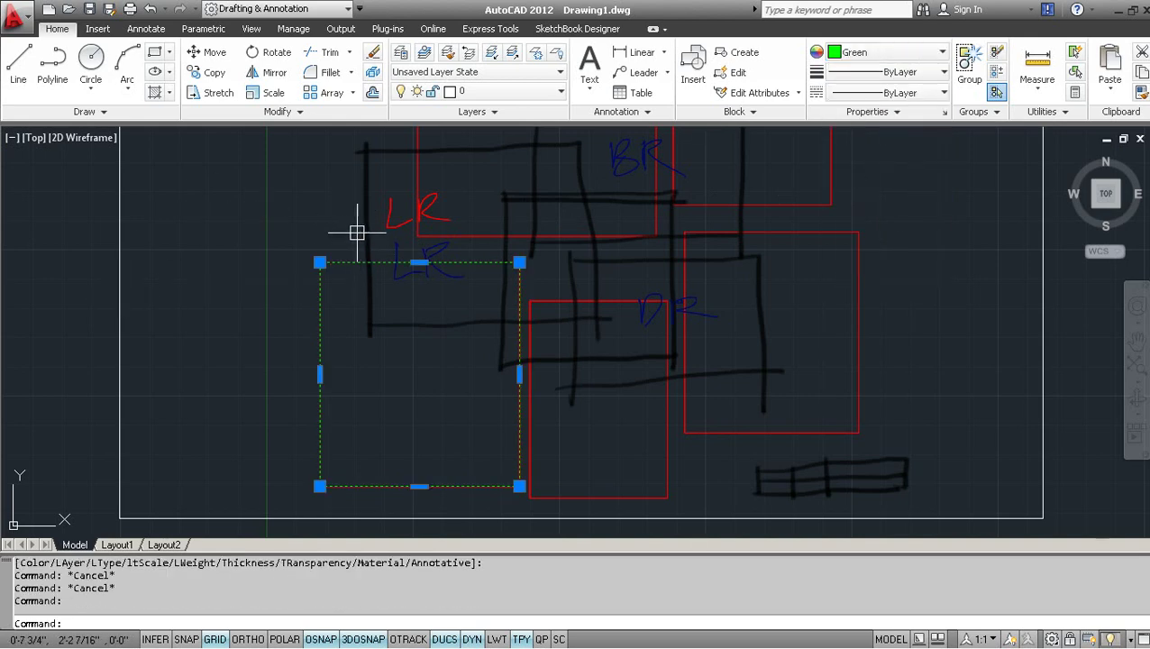
middle_drag(354, 231, 469, 222)
text(m)
key(Return)
click(473, 242)
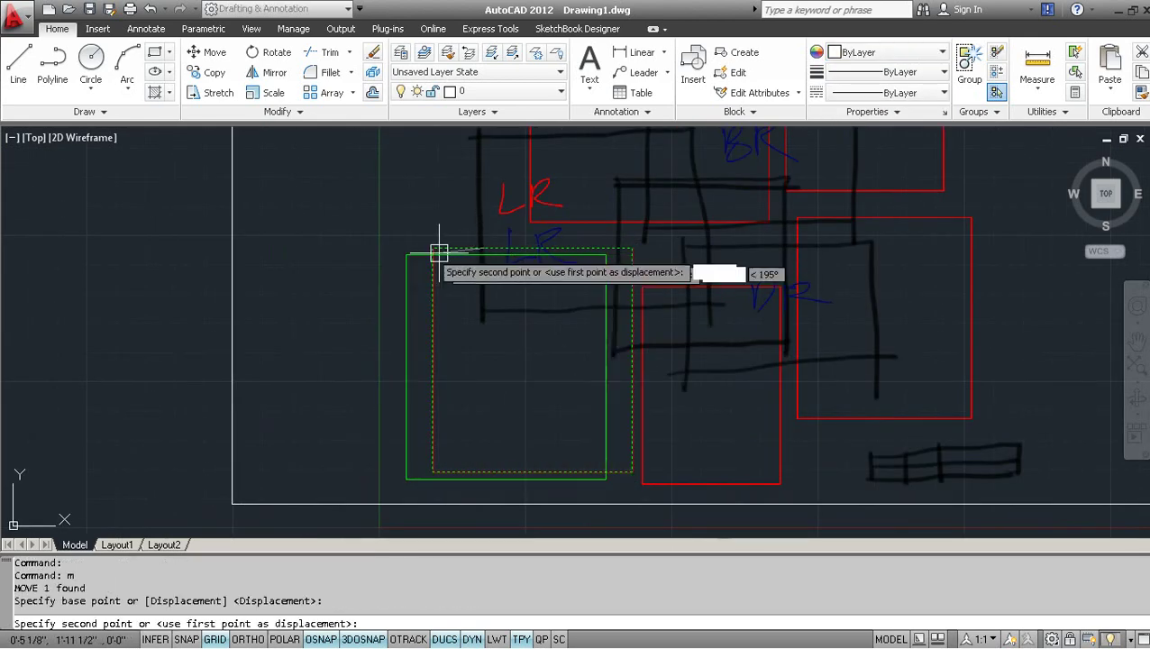
click(310, 213)
key(Escape)
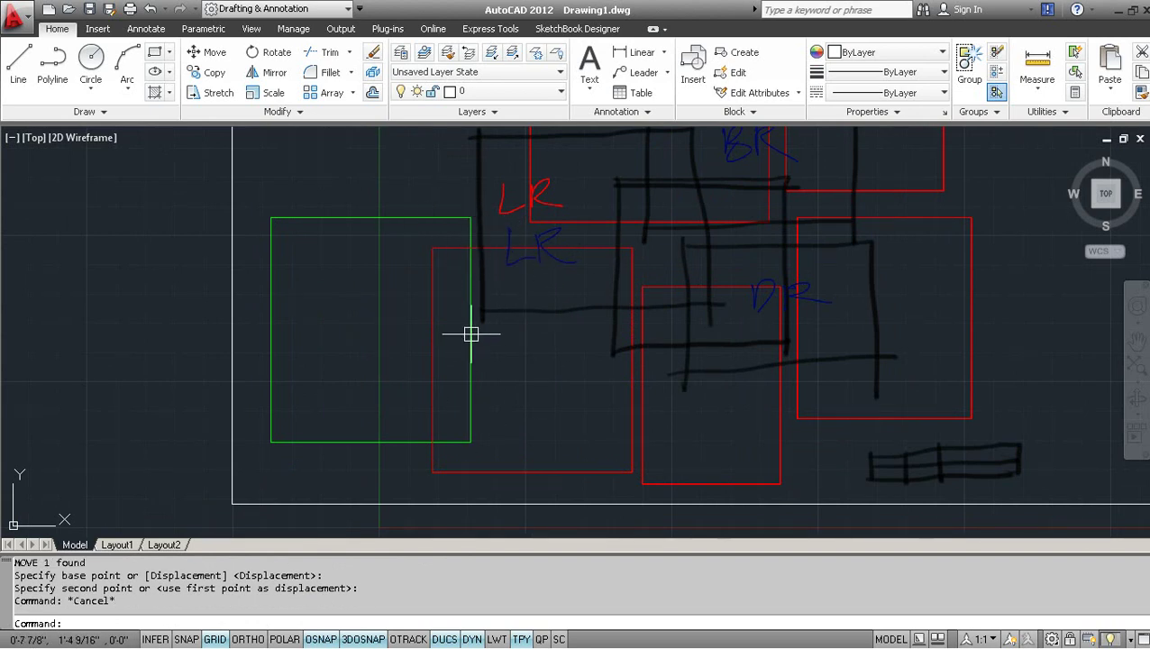
Step: Turn off layer 0 in the SketchBook Designer Layer Manager, then return to the Home tab
click(573, 29)
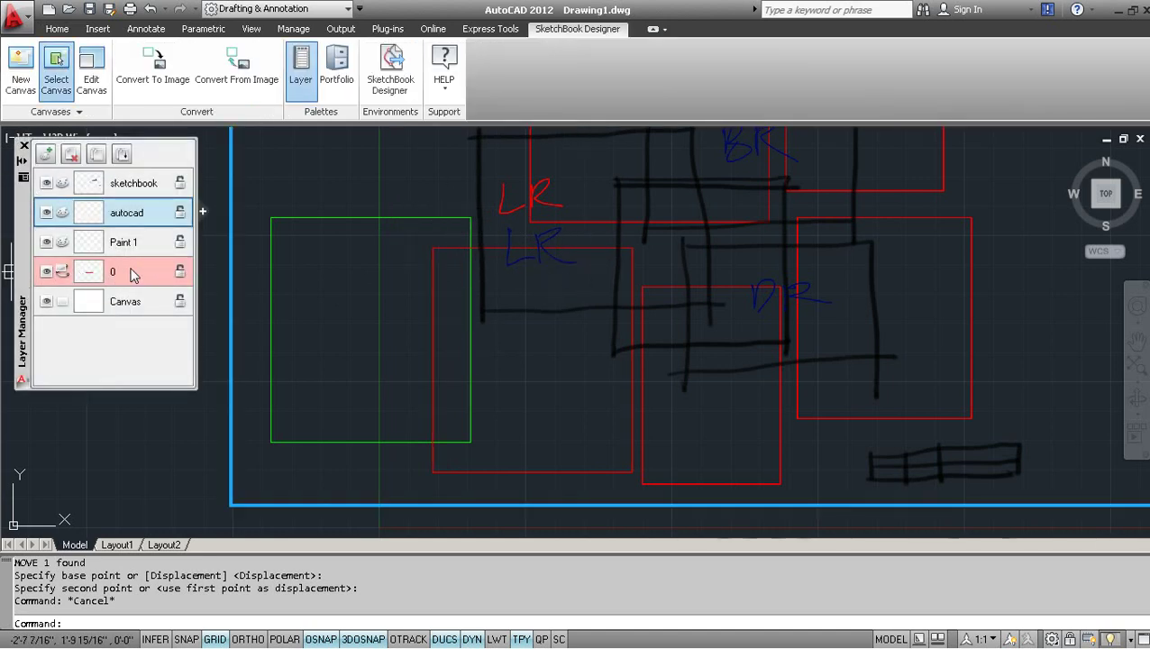
click(46, 273)
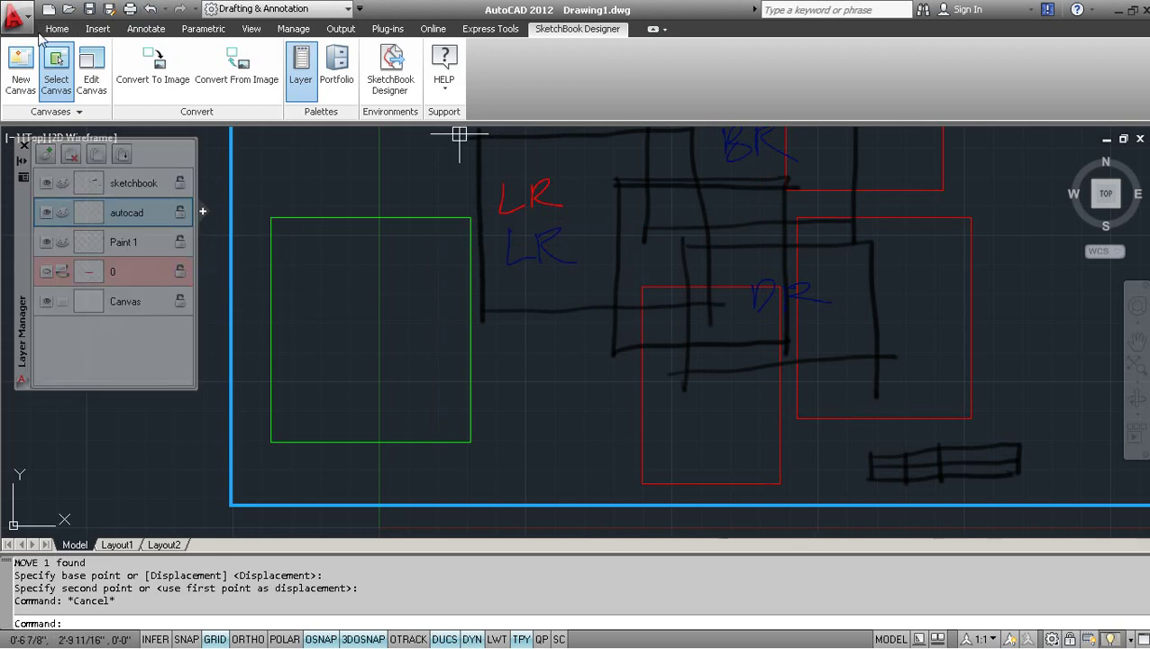
click(56, 30)
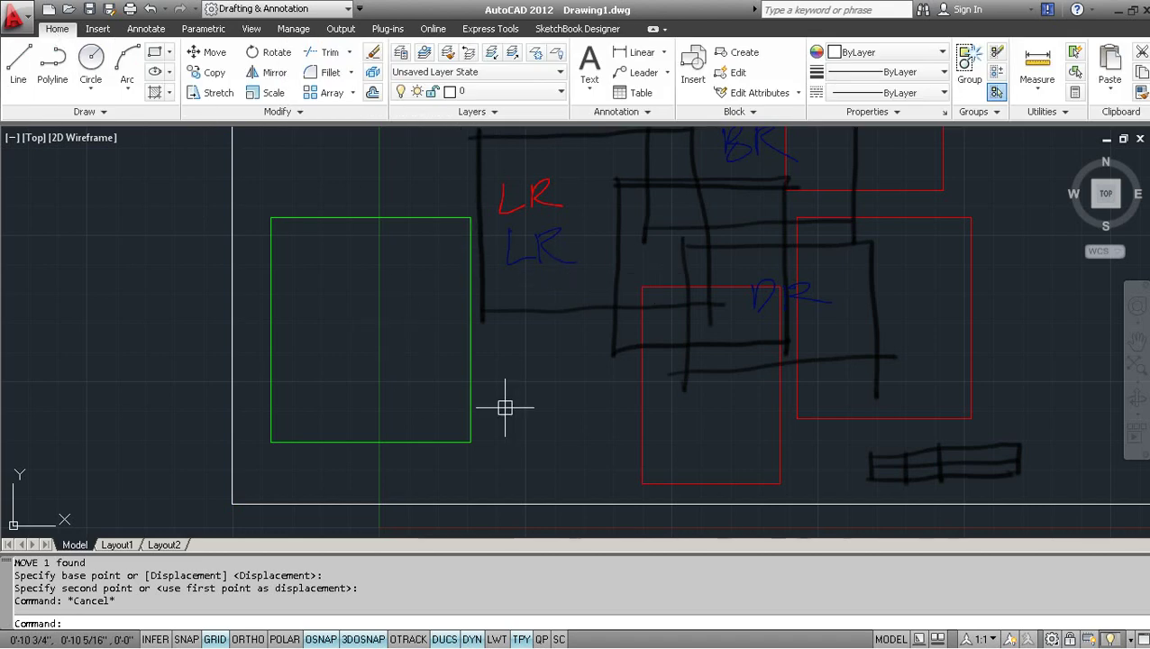
Step: Move the green rectangle onto the sketched LR room
scroll(618, 289, down, 3)
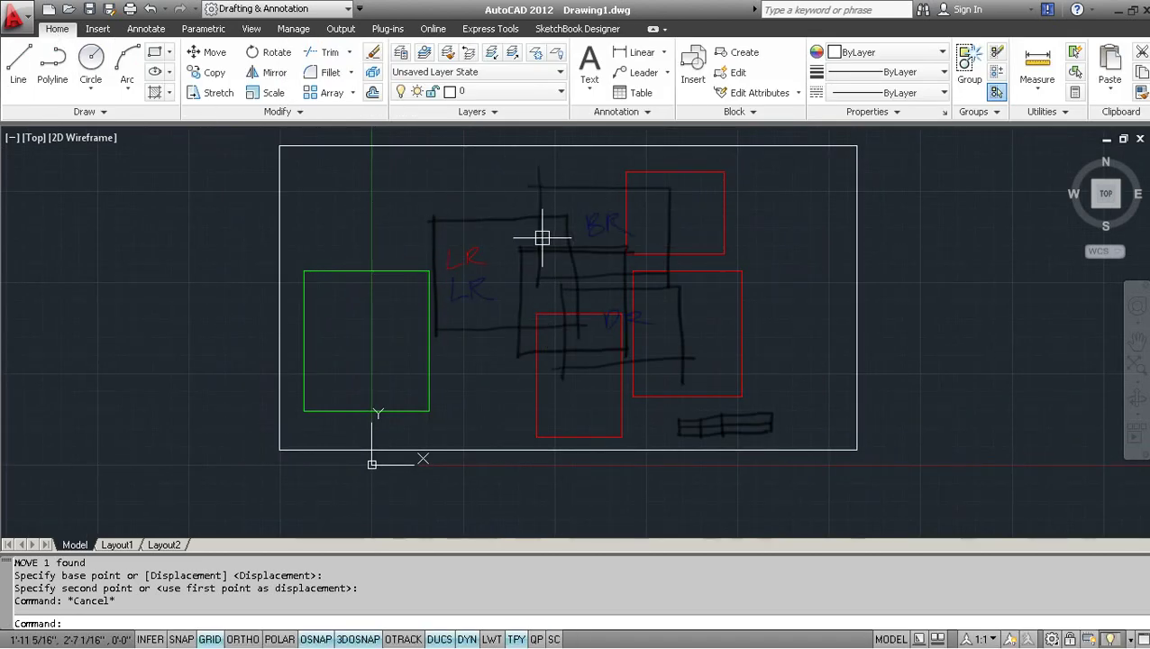
middle_drag(469, 280, 470, 268)
scroll(403, 254, up, 2)
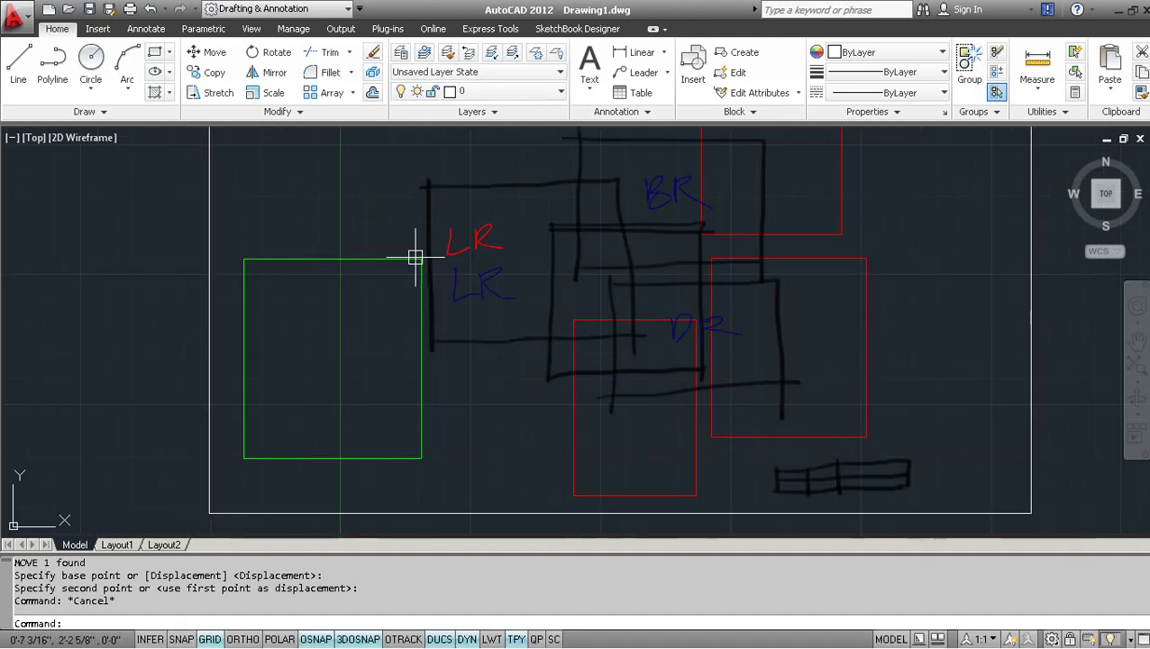
click(378, 257)
middle_drag(378, 256, 307, 260)
text(m)
key(Return)
click(249, 340)
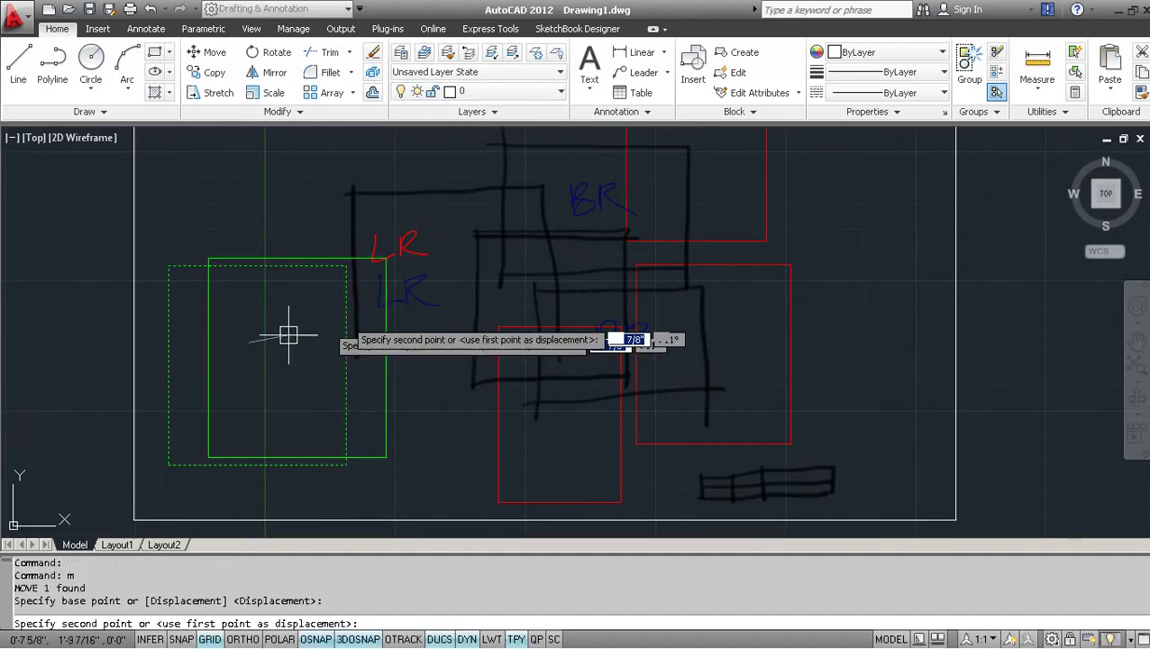
click(434, 266)
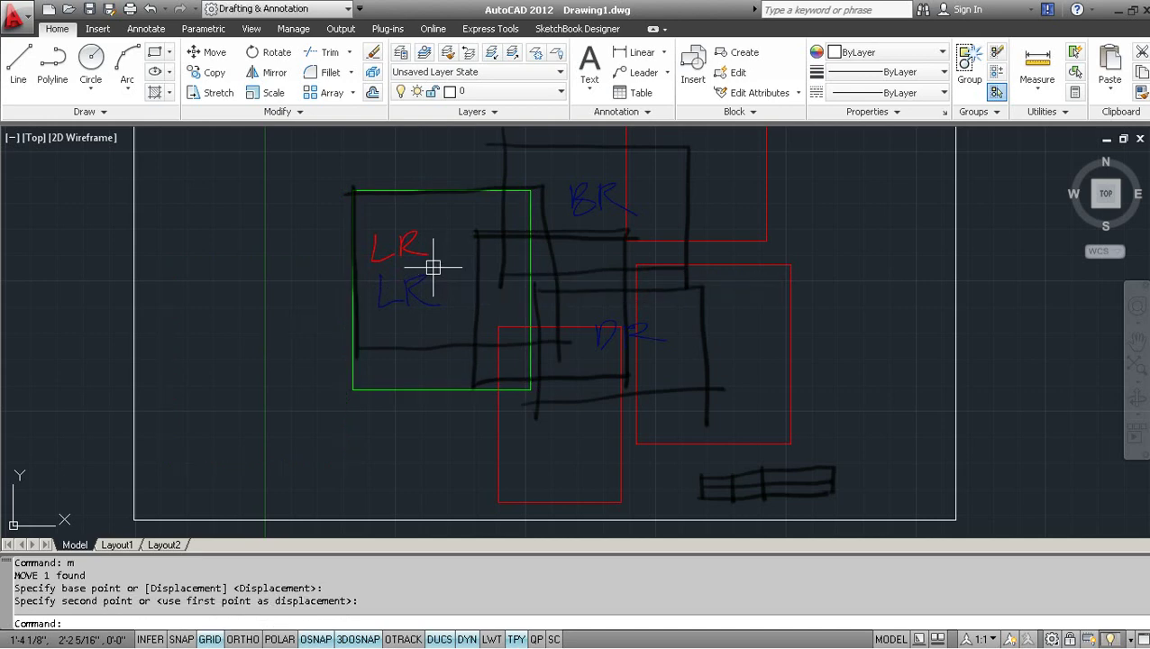
Step: Shorten the green rectangle by raising its bottom edge to the sketch
click(420, 386)
click(441, 390)
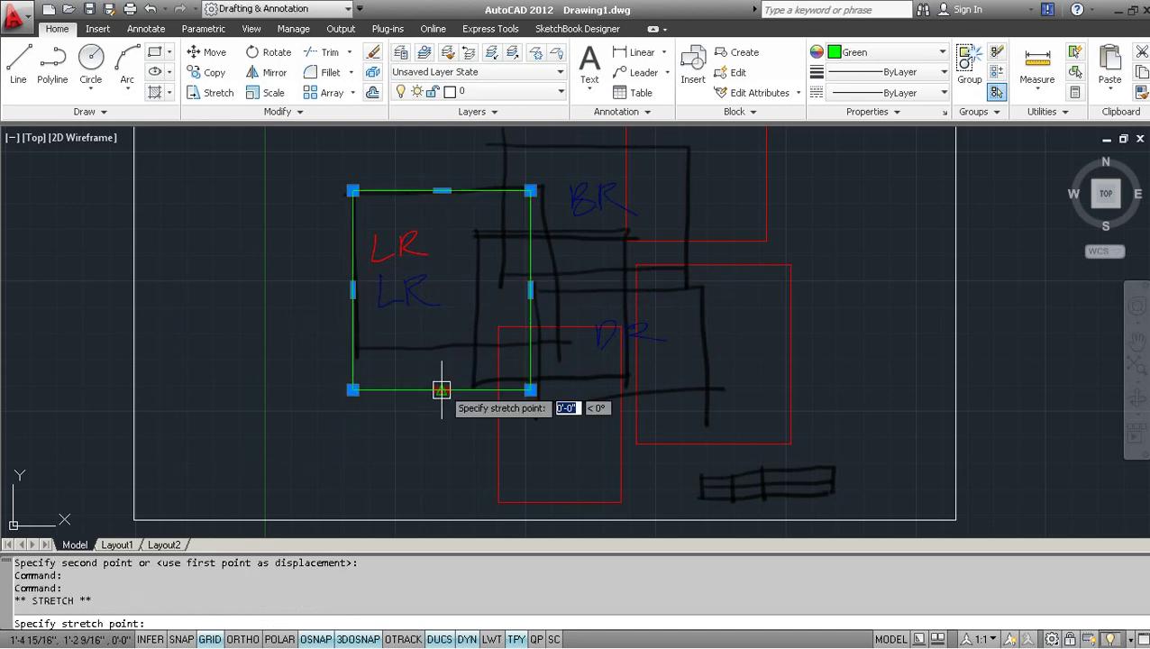
click(442, 342)
middle_drag(558, 292, 432, 336)
click(517, 194)
key(Escape)
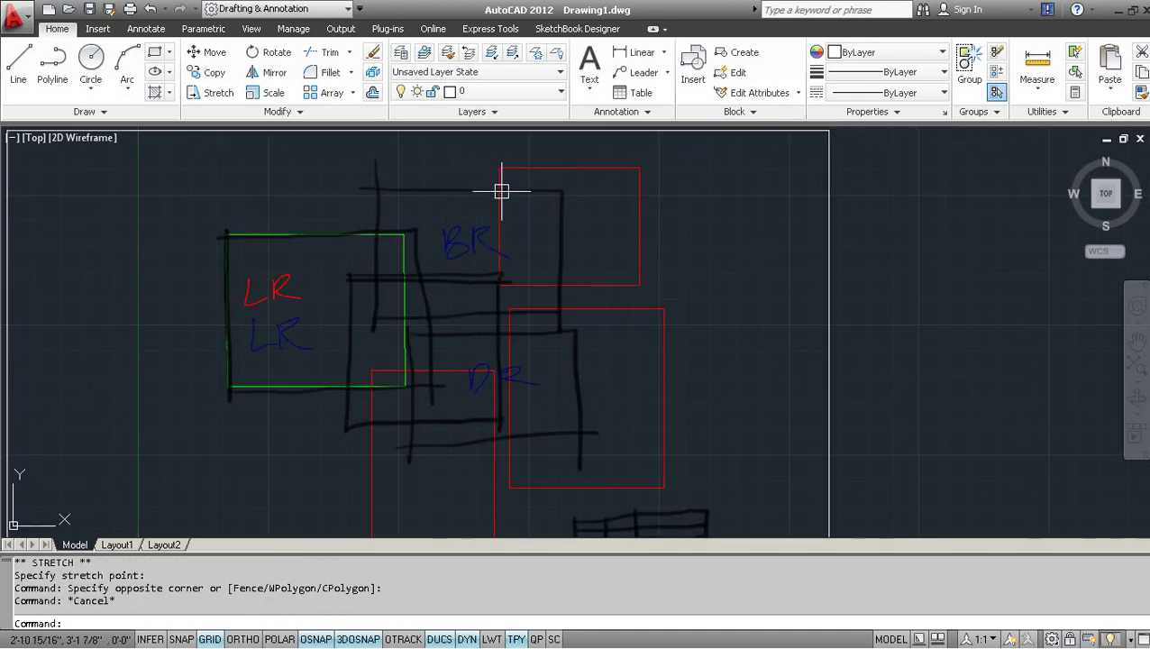
Step: Grip-stretch the red BR rectangle's left, right and top edges to the sketch lines using Ortho
click(503, 177)
click(499, 227)
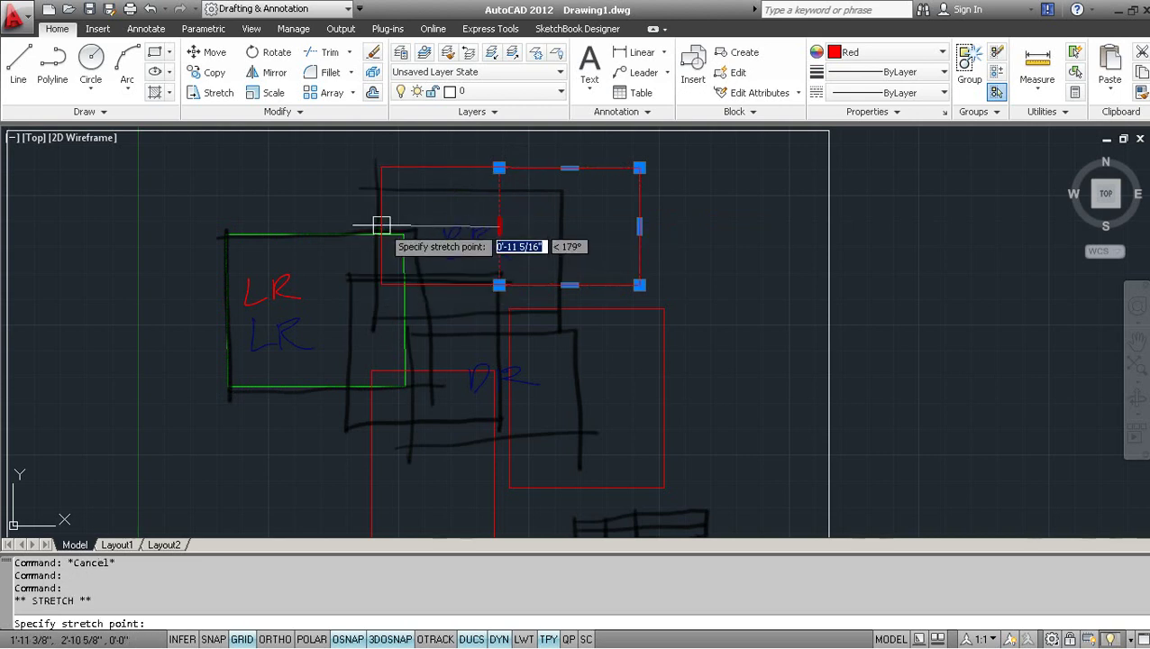
key(F8)
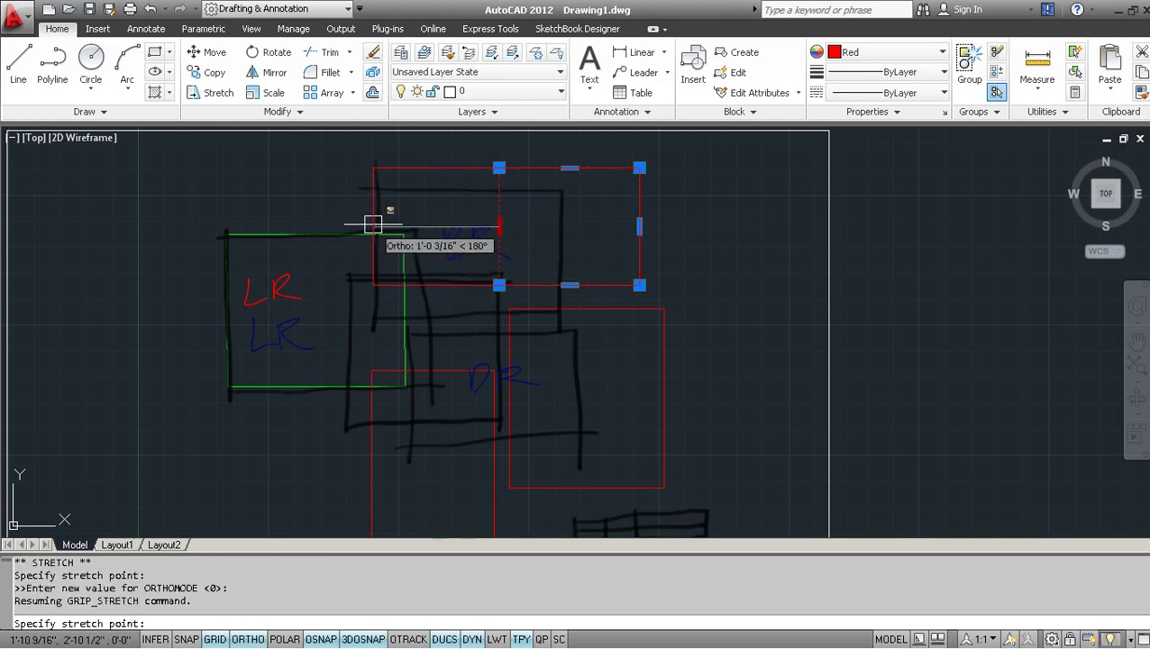
click(373, 224)
click(639, 225)
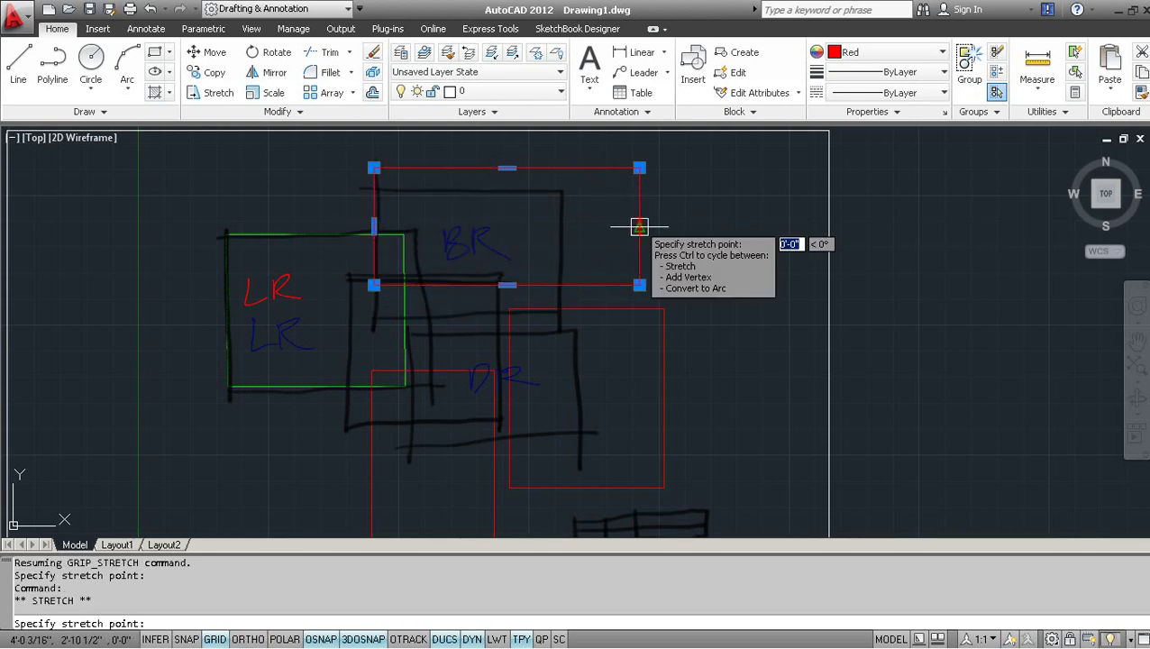
key(F8)
click(563, 225)
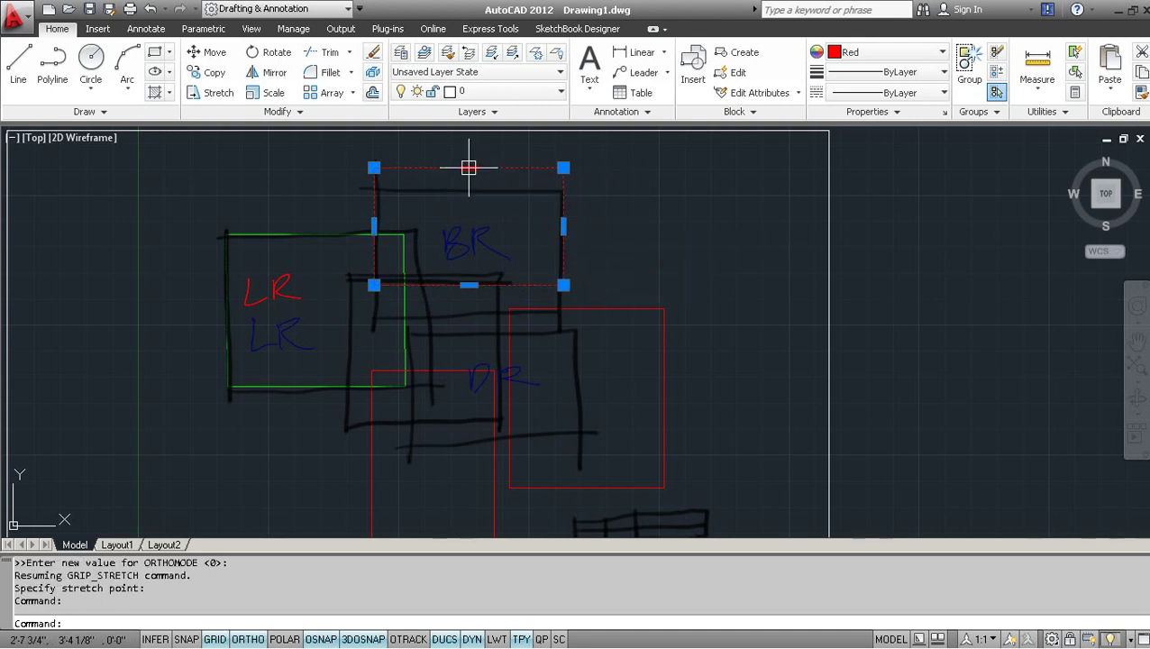
click(468, 167)
click(468, 191)
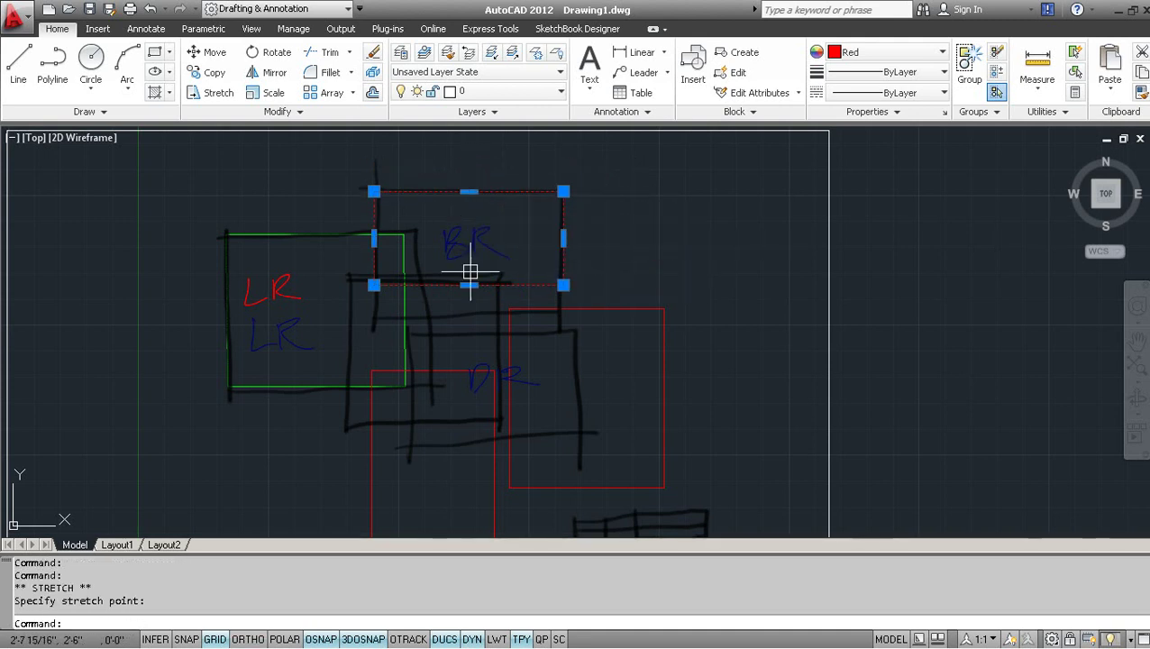
click(469, 279)
click(469, 287)
click(468, 285)
Step: Lower the BR rectangle's bottom edge, then erase the two leftover red rectangles
click(468, 314)
mouse_move(466, 382)
middle_down()
mouse_move(492, 298)
mouse_move(472, 335)
middle_up()
key(Escape)
key(Escape)
click(479, 286)
click(639, 291)
click(556, 335)
text(e)
key(Return)
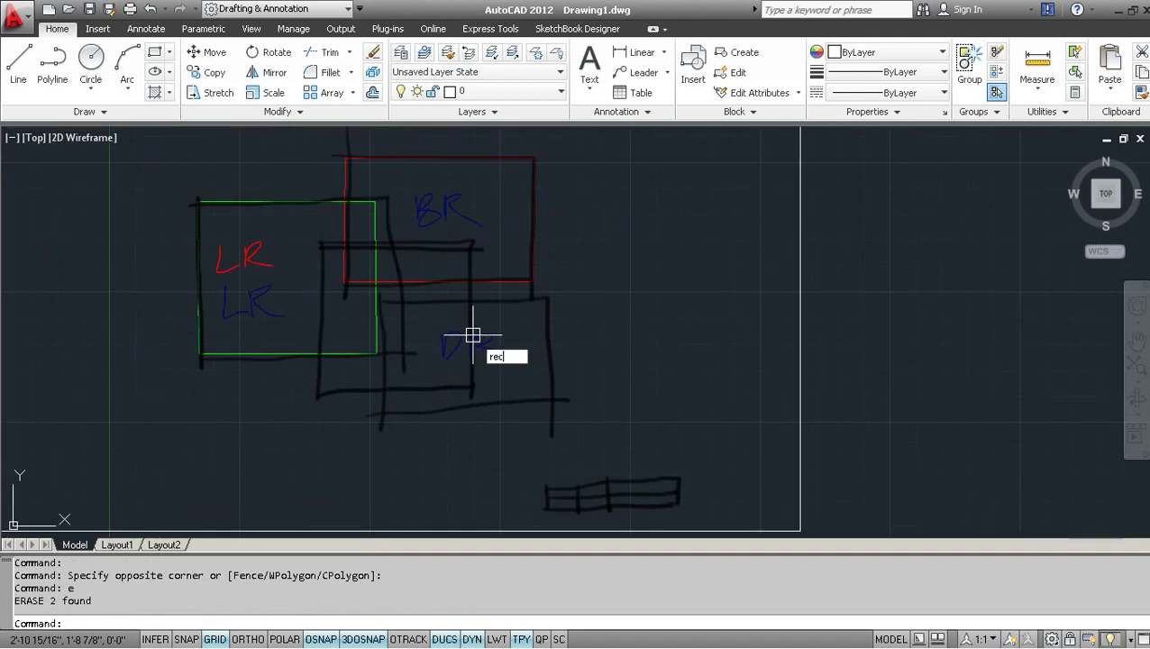
Step: Draw two new rectangles with RECTANG over the DR room and the central sketched box
text(rec)
key(Return)
click(388, 306)
click(556, 414)
key(Return)
click(475, 391)
click(315, 241)
key(Escape)
middle_drag(482, 273, 544, 282)
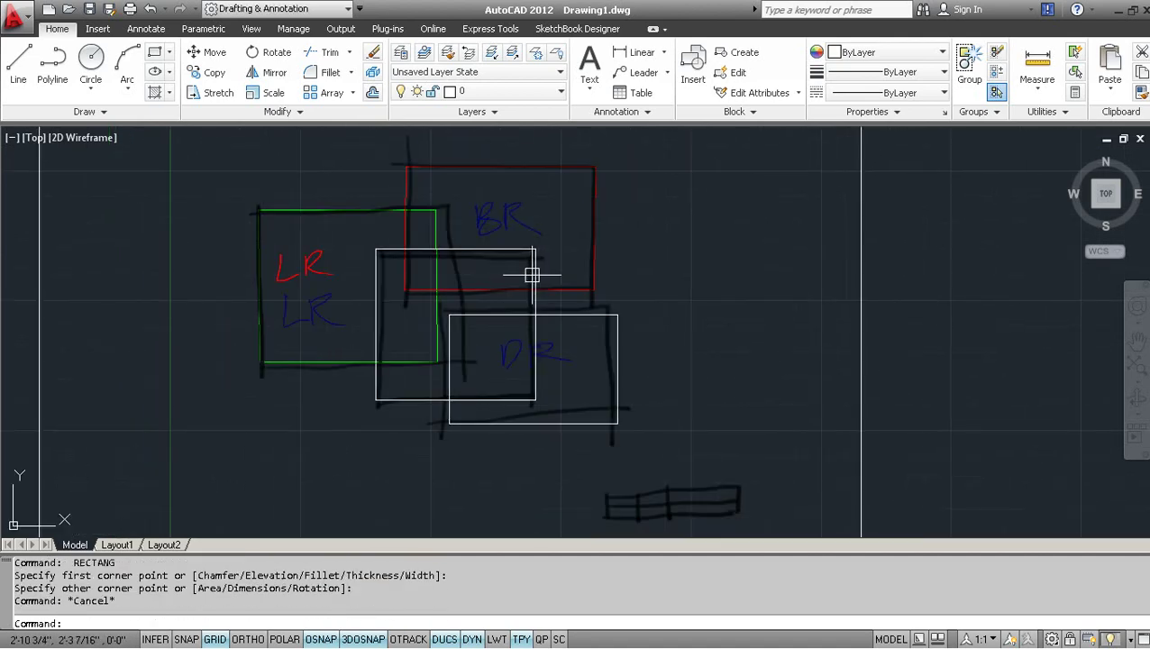
scroll(543, 282, down, 2)
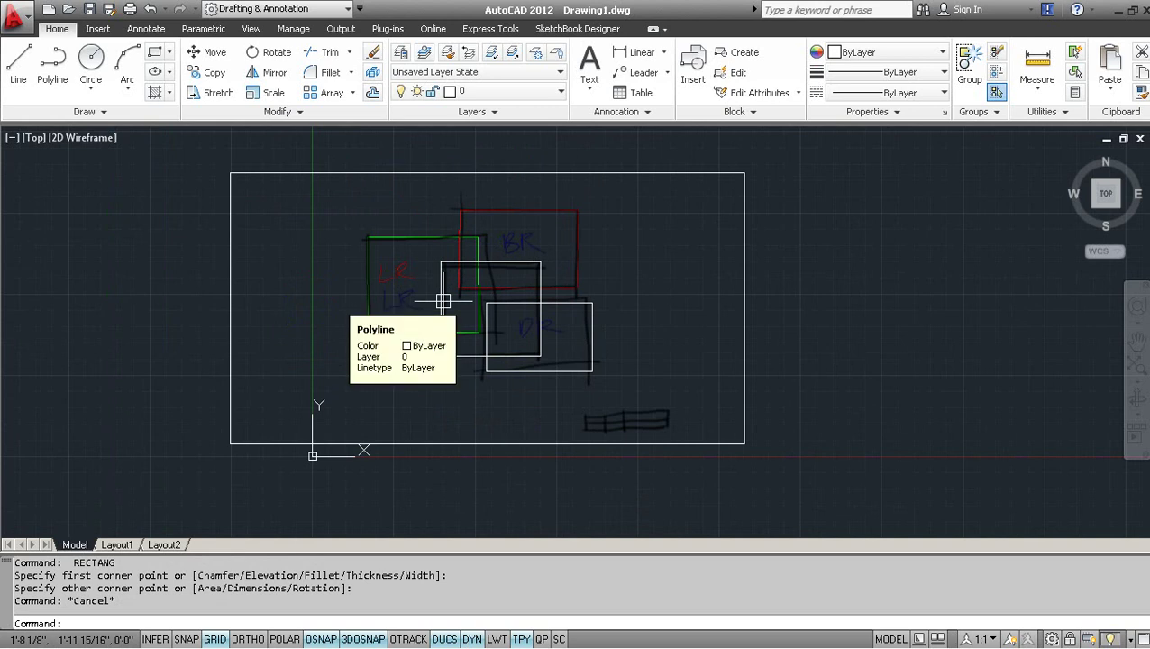
Step: Select the sketch canvas image and erase it
key(Escape)
click(770, 174)
click(726, 218)
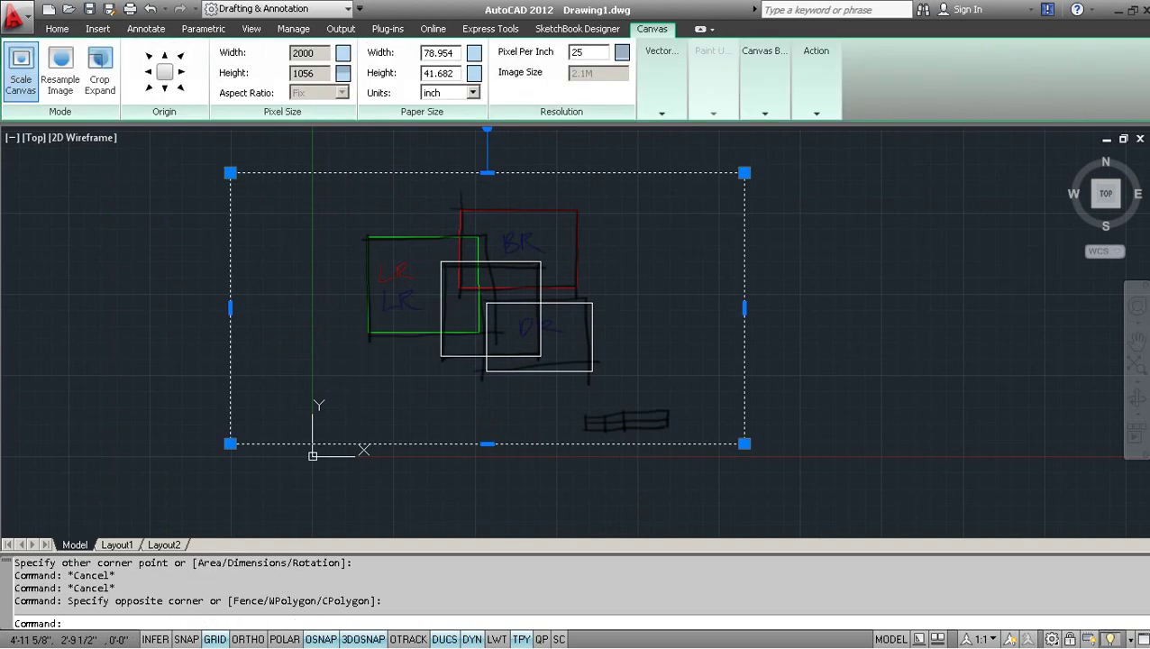
mouse_move(585, 210)
middle_down()
mouse_move(596, 213)
mouse_move(560, 212)
middle_up()
text(e)
key(Return)
click(705, 221)
key(Escape)
Step: Place the saved Image from the Portfolio as a canvas by two corners
click(577, 28)
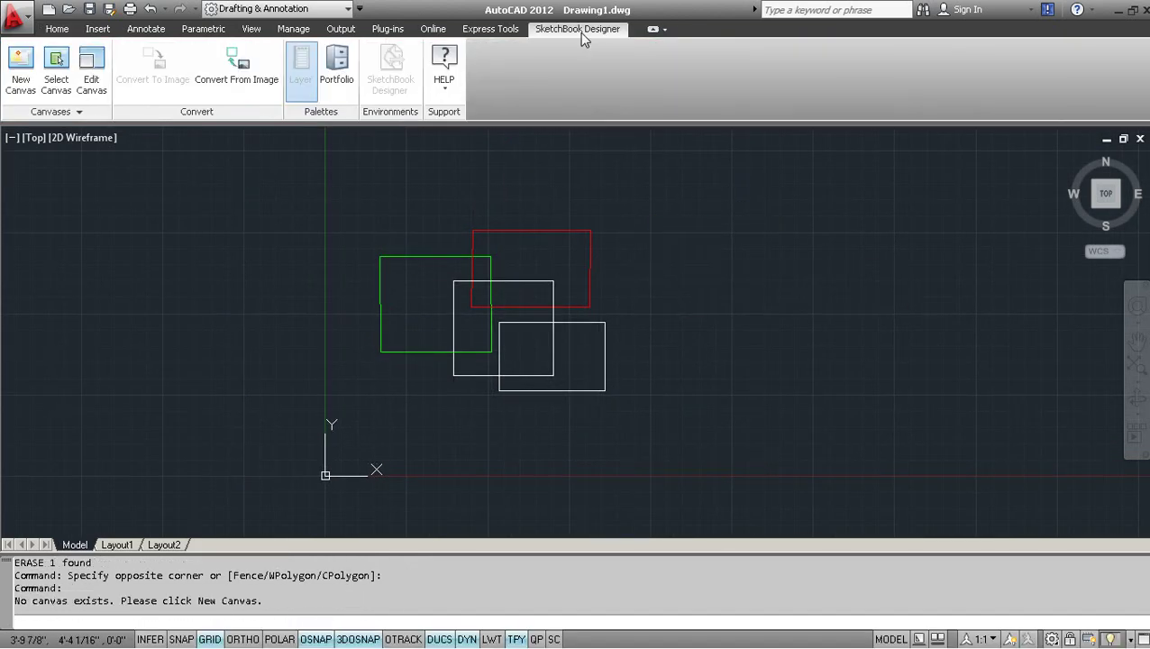
click(331, 70)
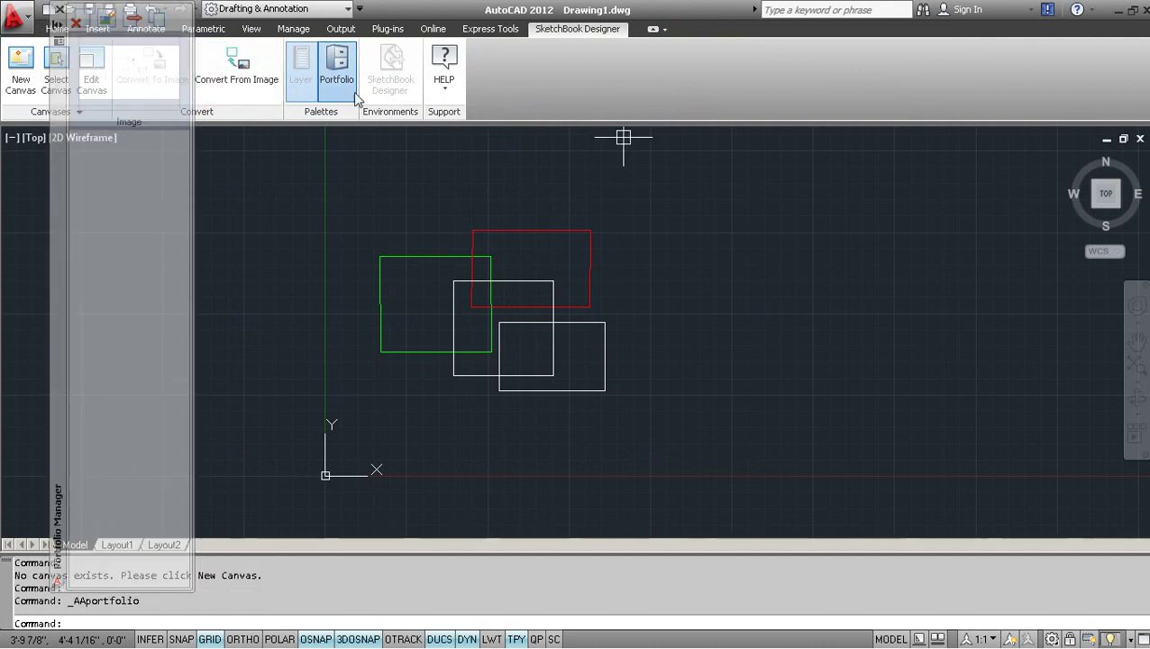
click(109, 82)
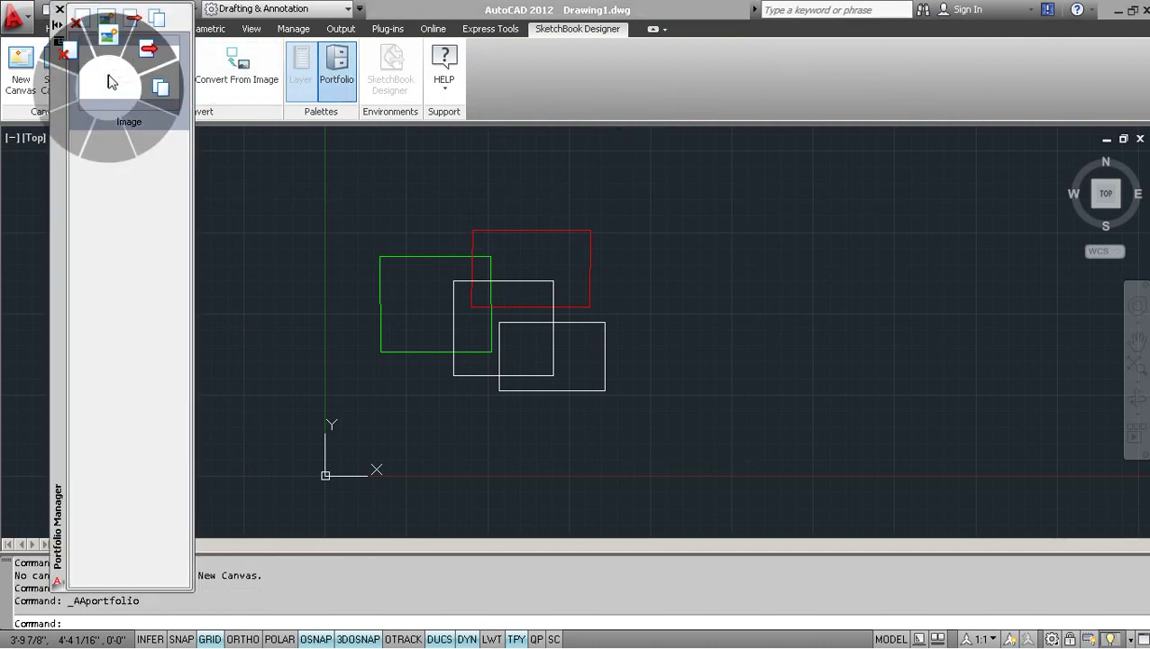
click(111, 34)
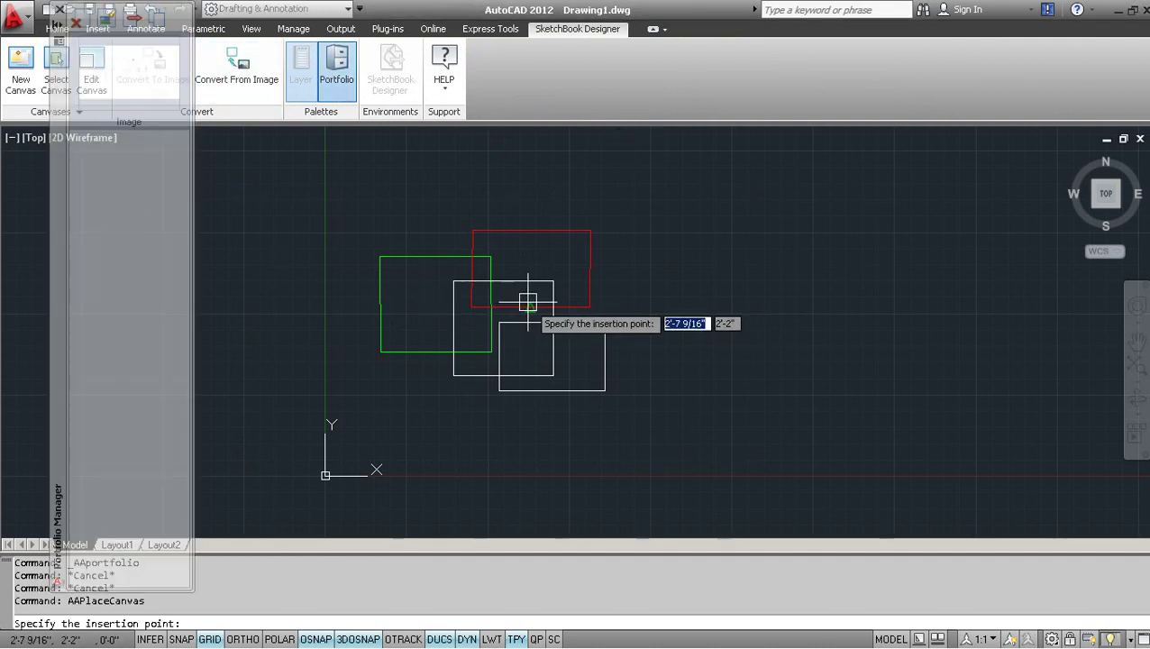
click(333, 416)
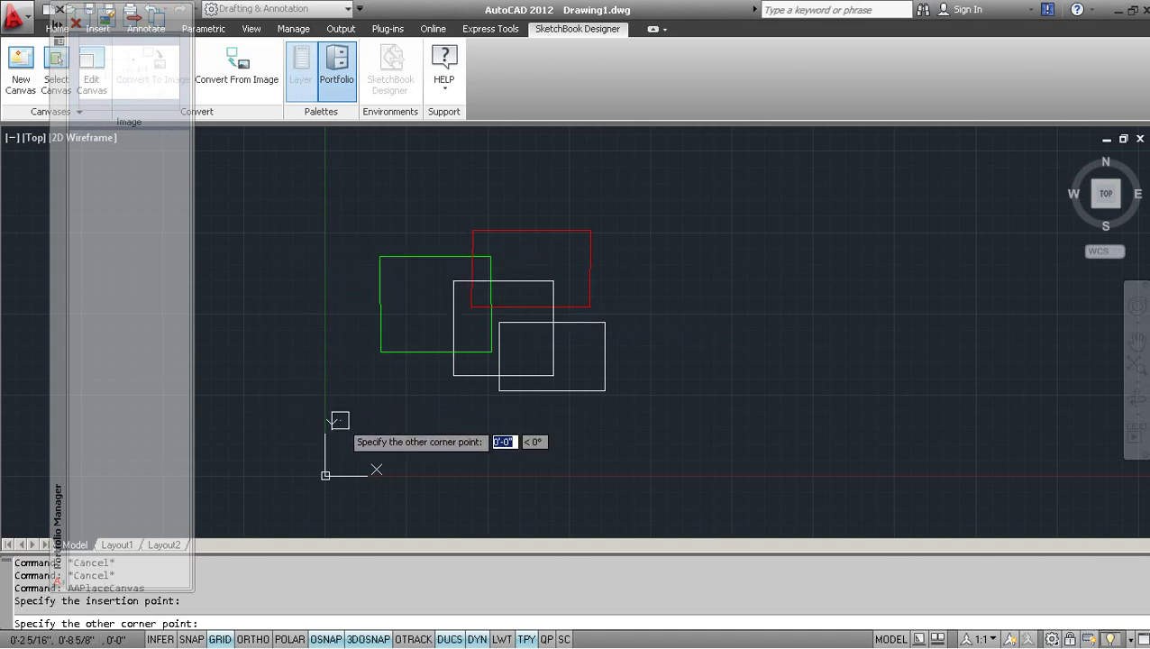
click(801, 160)
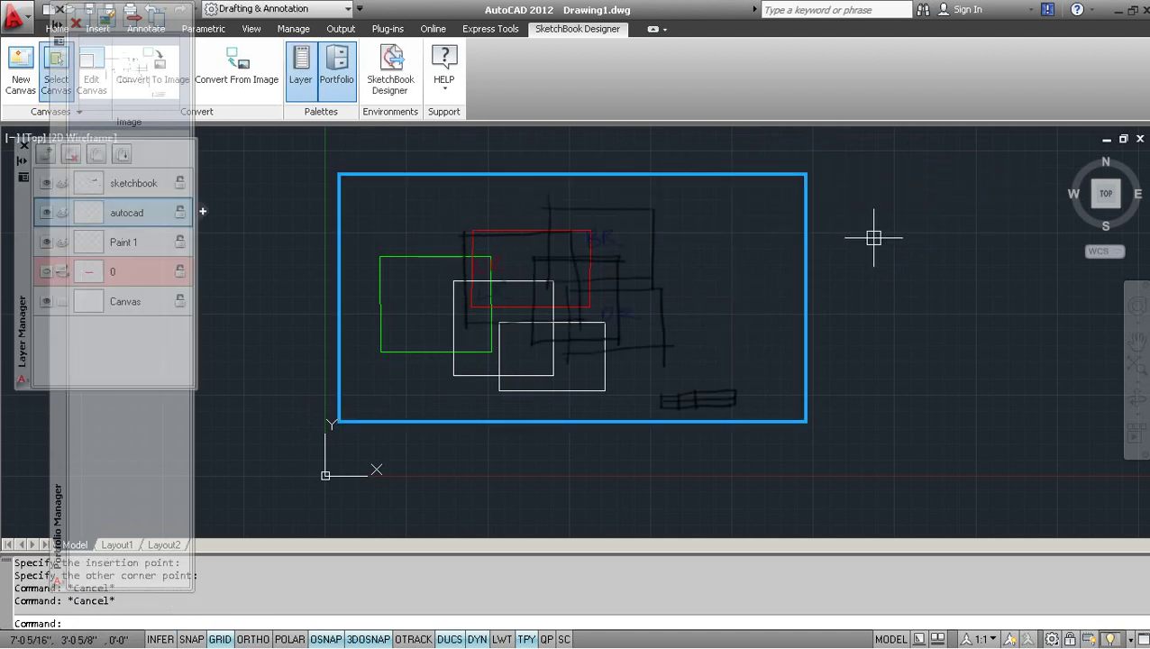
Step: Select the newly placed Image canvas and erase it
click(909, 174)
click(724, 300)
text(e)
key(Return)
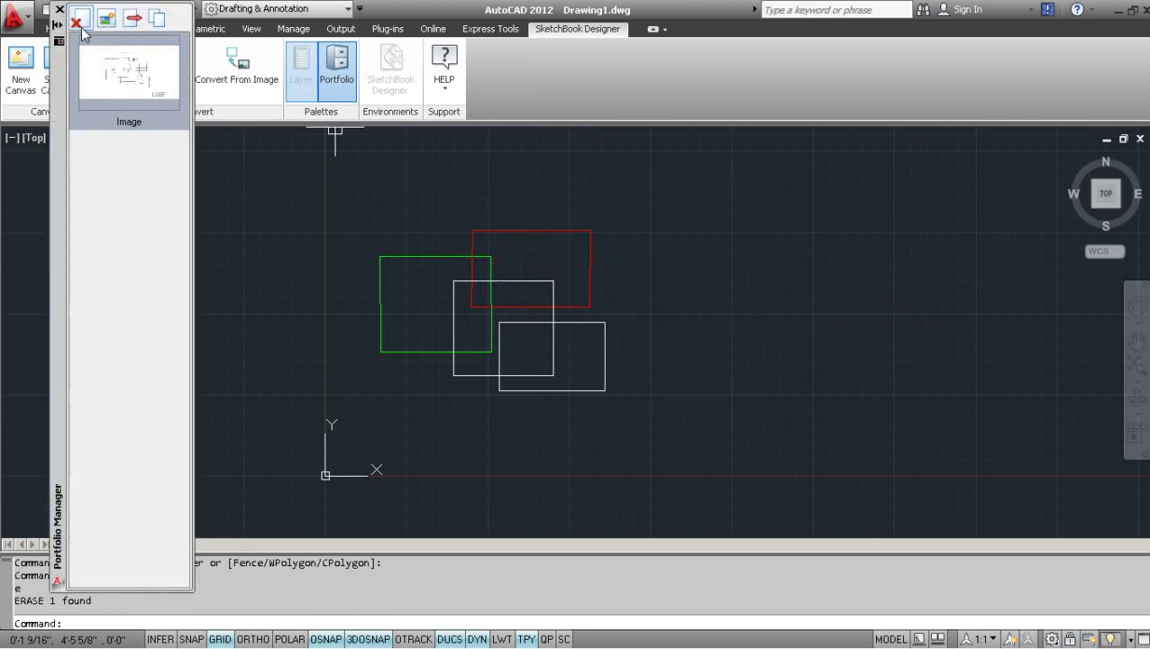
Step: Close the Portfolio Manager, return to the Home tab and click in empty drawing space
click(720, 183)
click(654, 212)
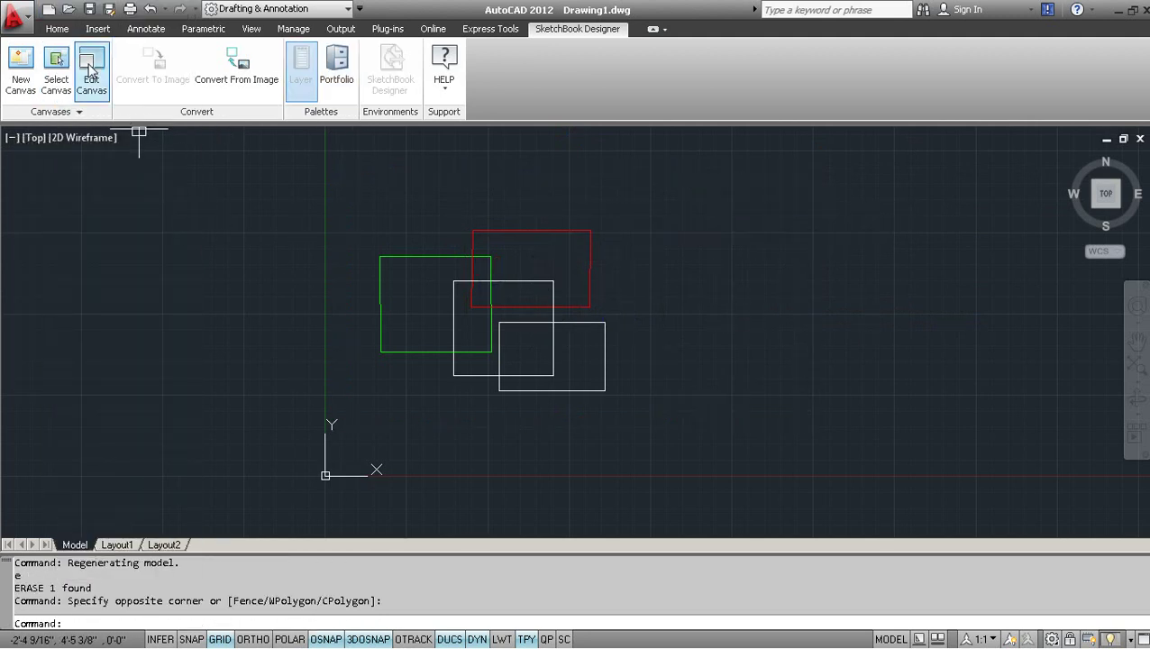
click(58, 29)
click(685, 270)
click(679, 354)
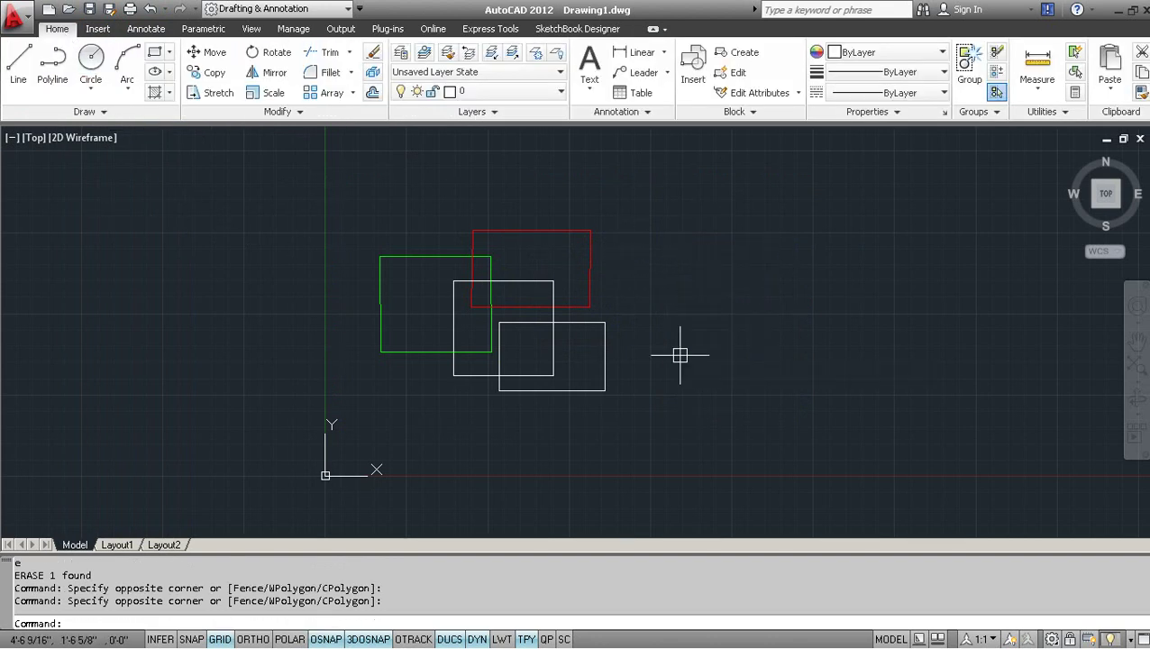